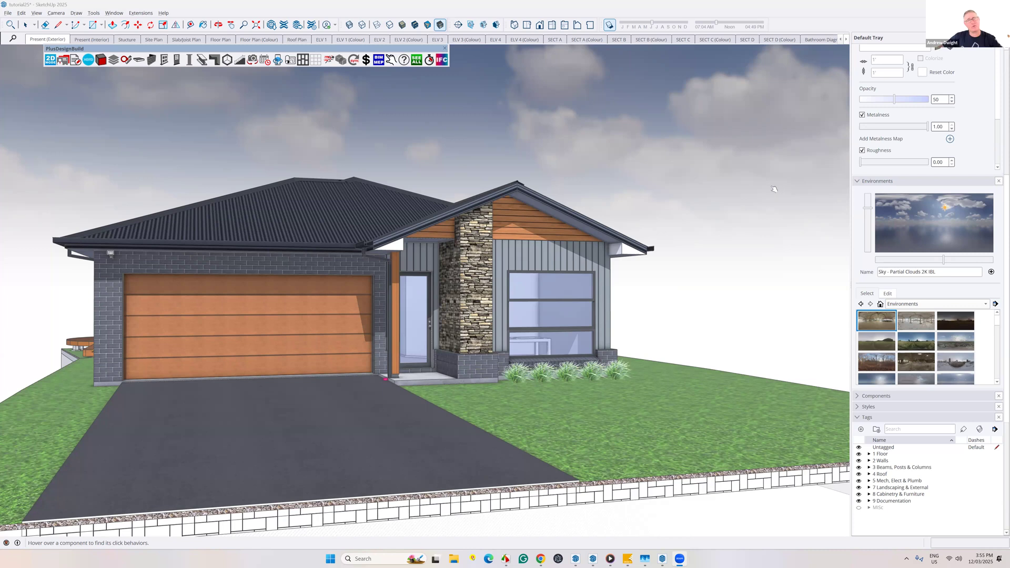
Compare the house's front exterior in the tutorial24 model with the same view in the tutorial25 model
middle_click_drag(773, 185, 773, 192)
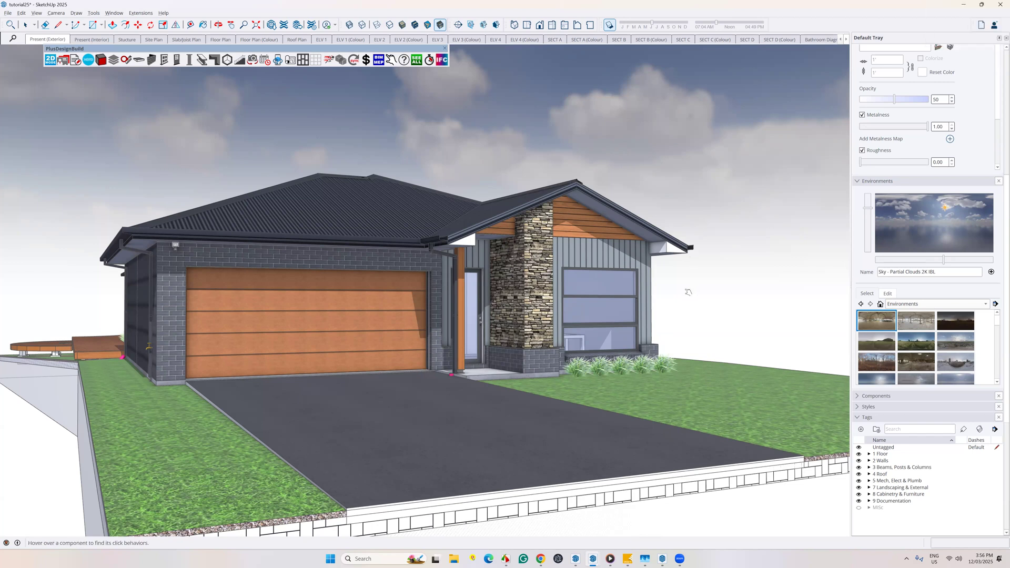
mouse_move(577, 559)
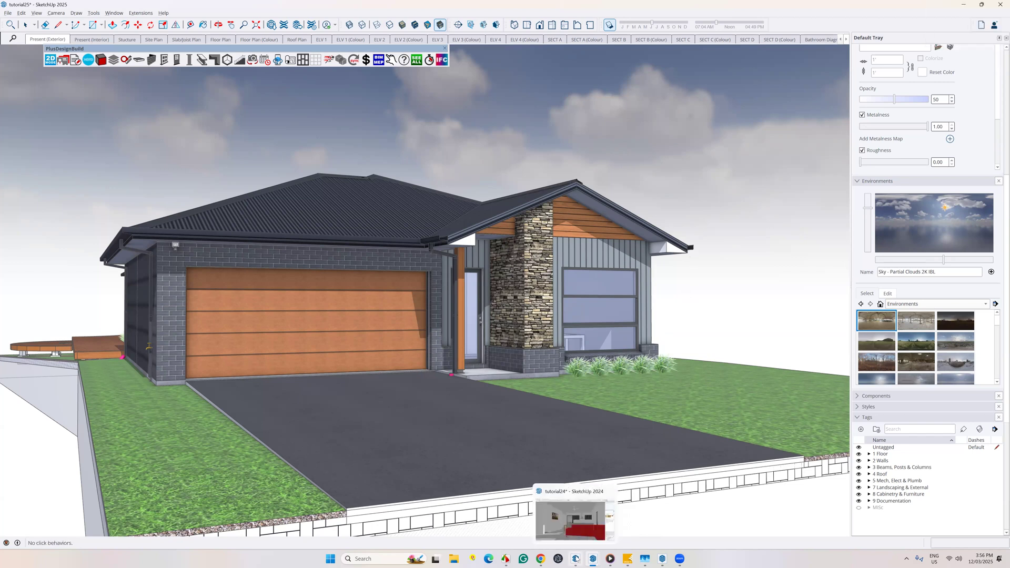
left_click(579, 531)
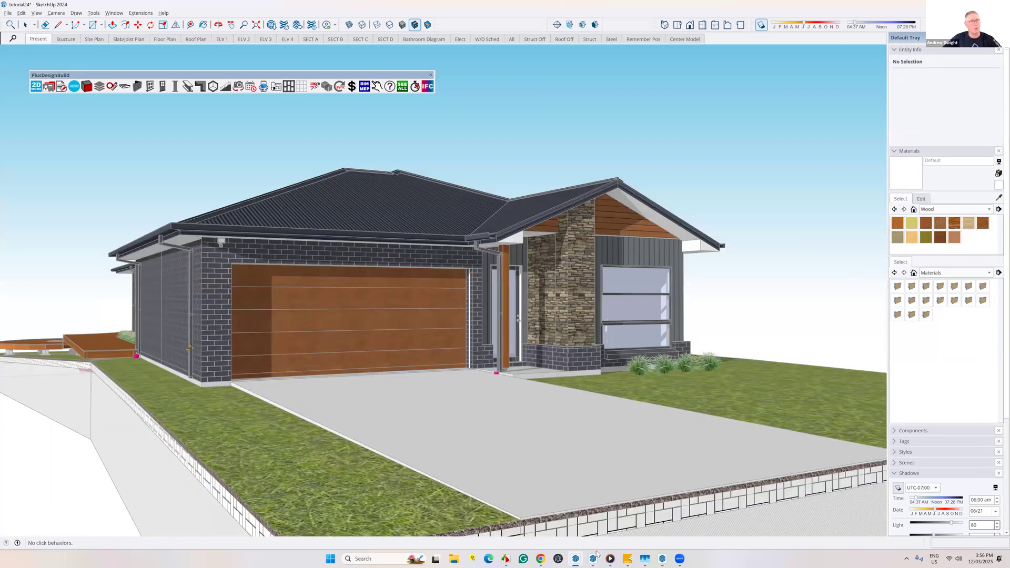
mouse_move(593, 559)
left_click(510, 518)
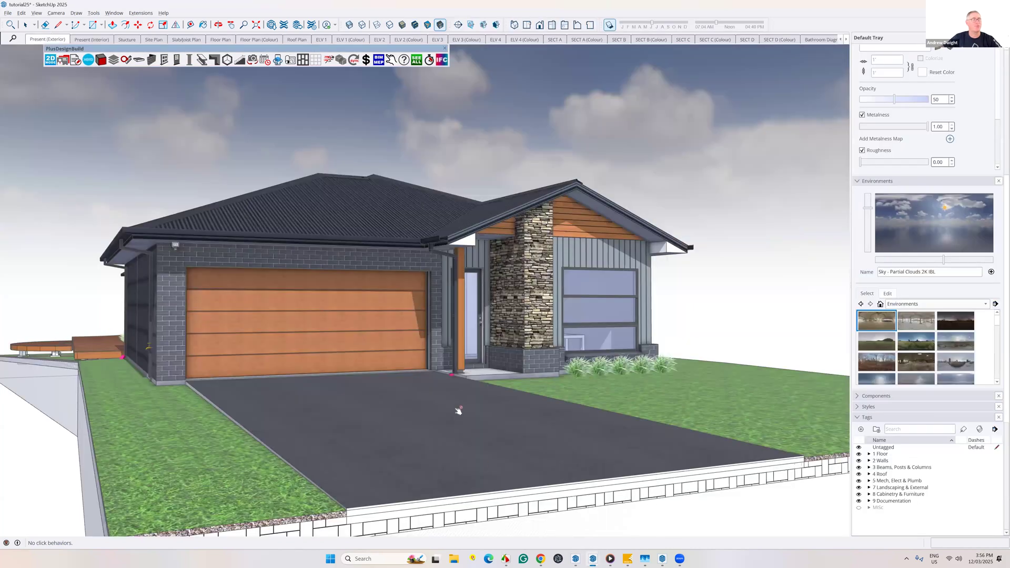
Examine the garage side of the house in the tutorial25 model and from a matching angle in the tutorial24 model
key("o")
left_click_drag(447, 397, 557, 156)
key("i")
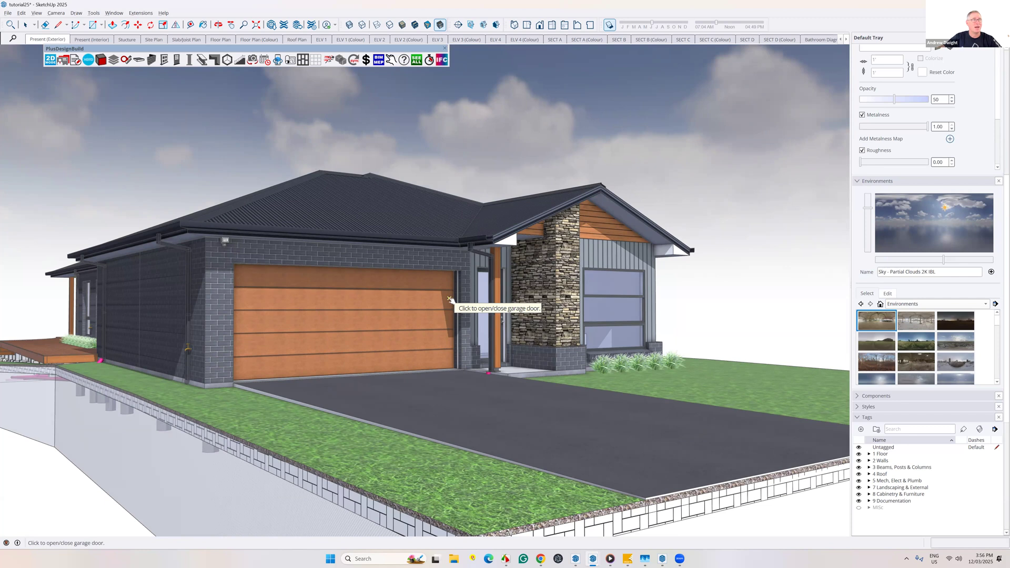
left_click(576, 559)
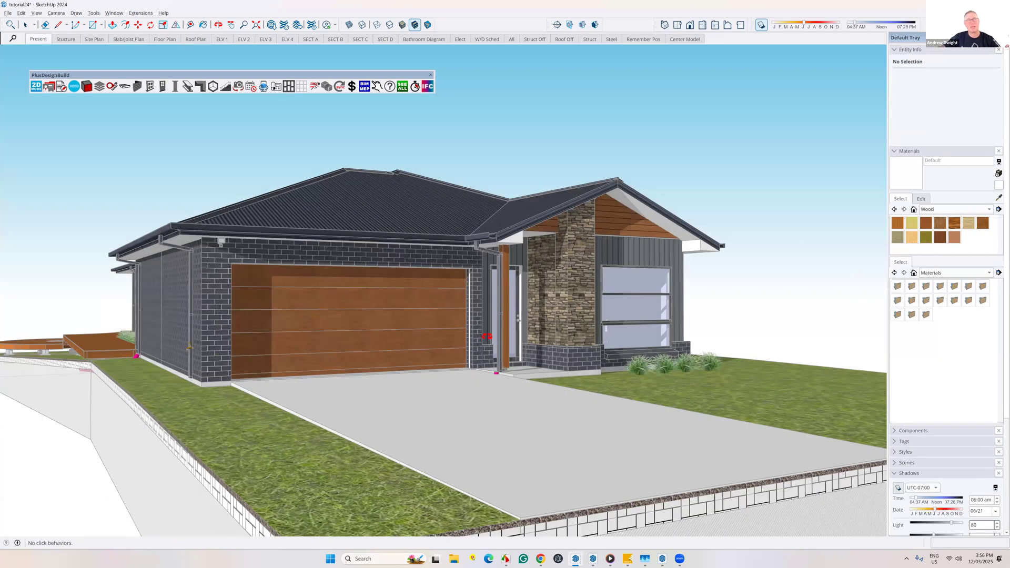
middle_click_drag(487, 337, 515, 334)
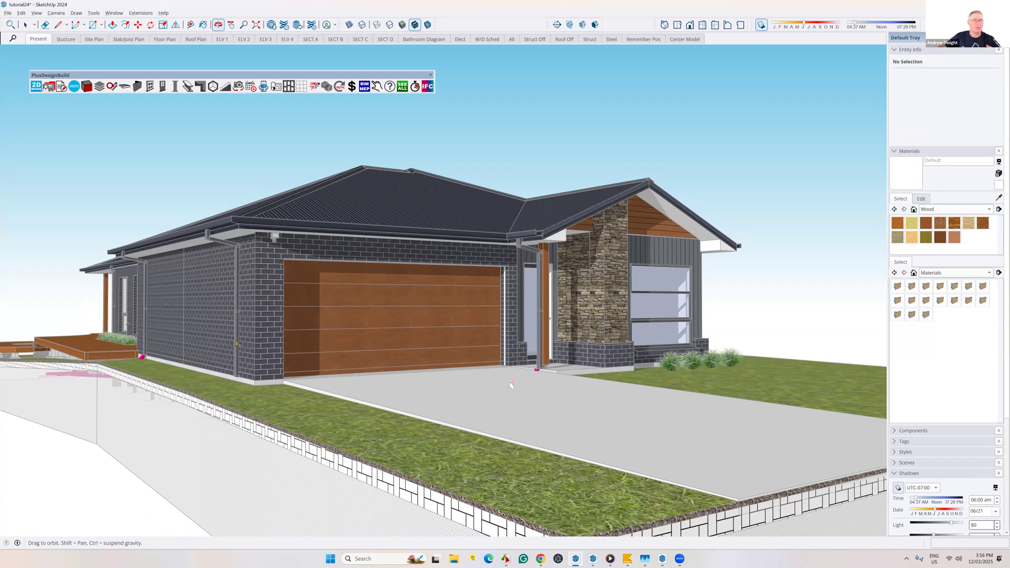
middle_click_drag(591, 537, 584, 528)
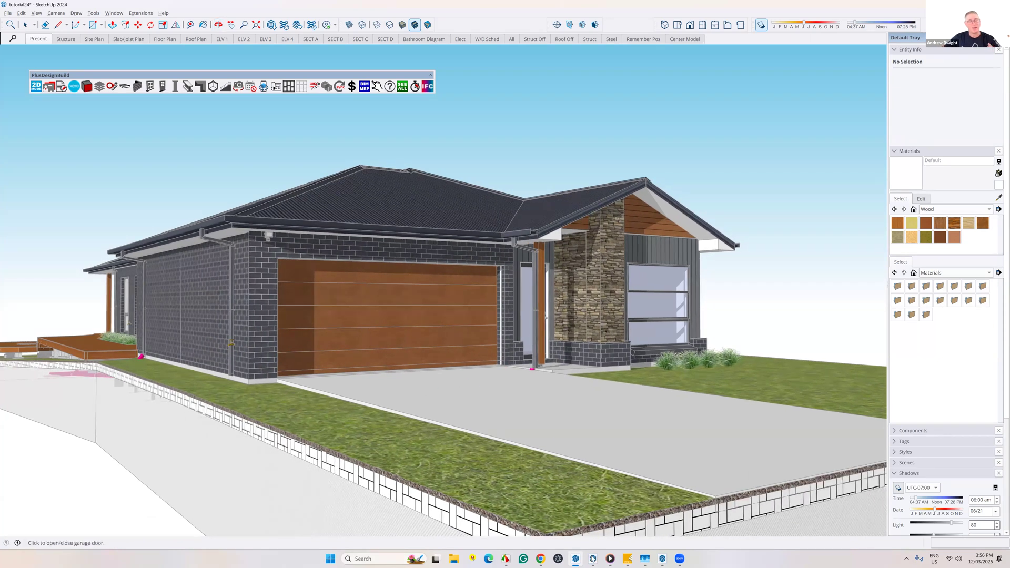
Switch back to the tutorial25 model and try the Construction Zone 2K IBL and Dusk 2K IBL environments on the exterior
mouse_move(593, 559)
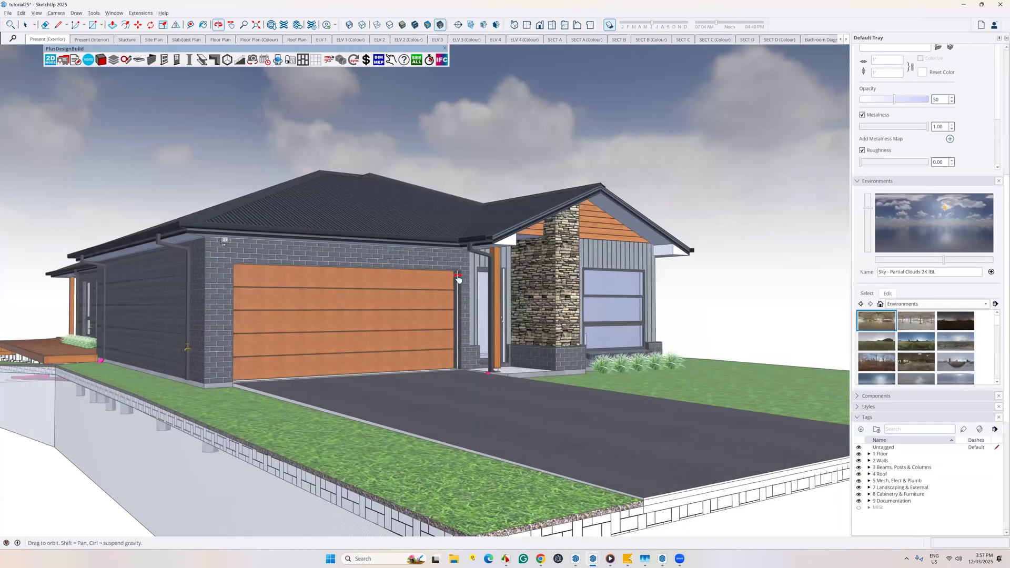
mouse_move(458, 279)
left_mouse_down()
mouse_move(490, 279)
mouse_move(441, 284)
left_mouse_up()
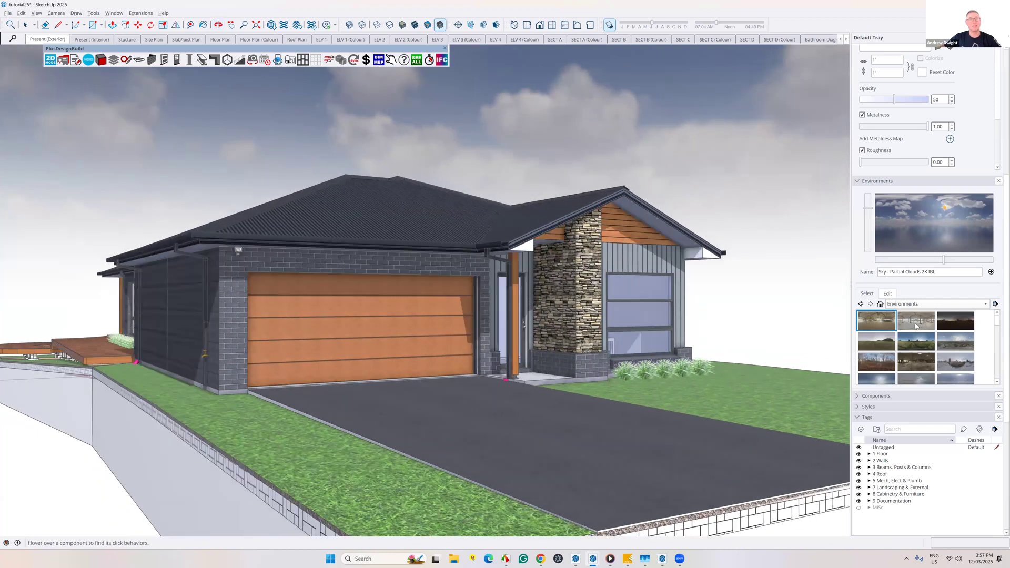
left_click(915, 326)
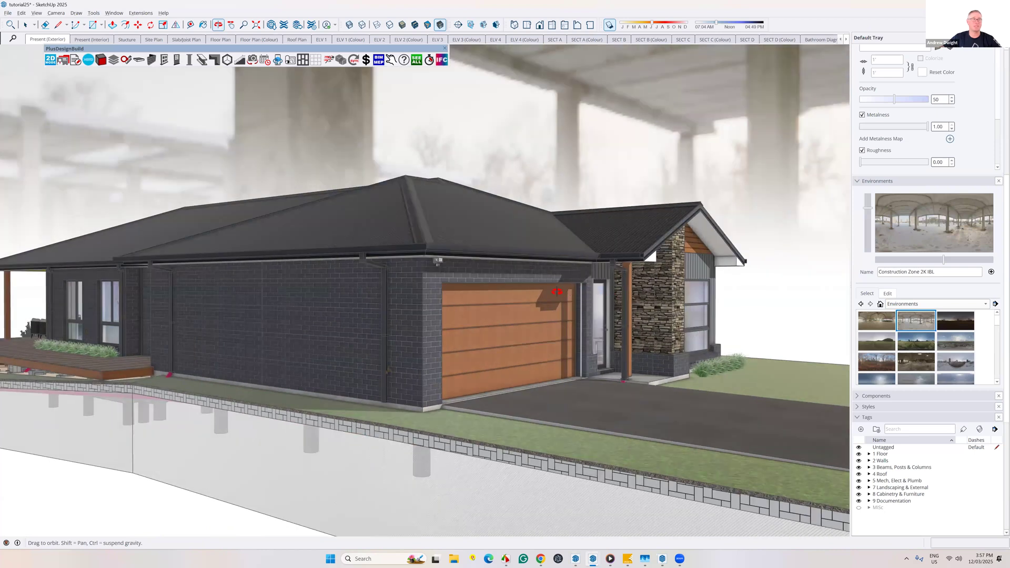
left_click(955, 320)
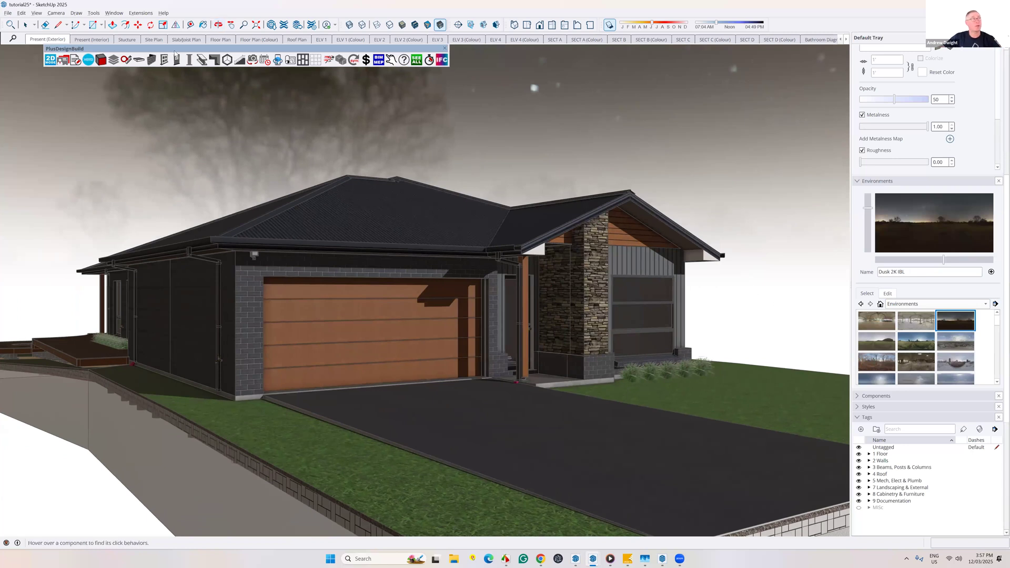
Show the Present (Interior) scene and examine the living room and kitchen
left_click(96, 41)
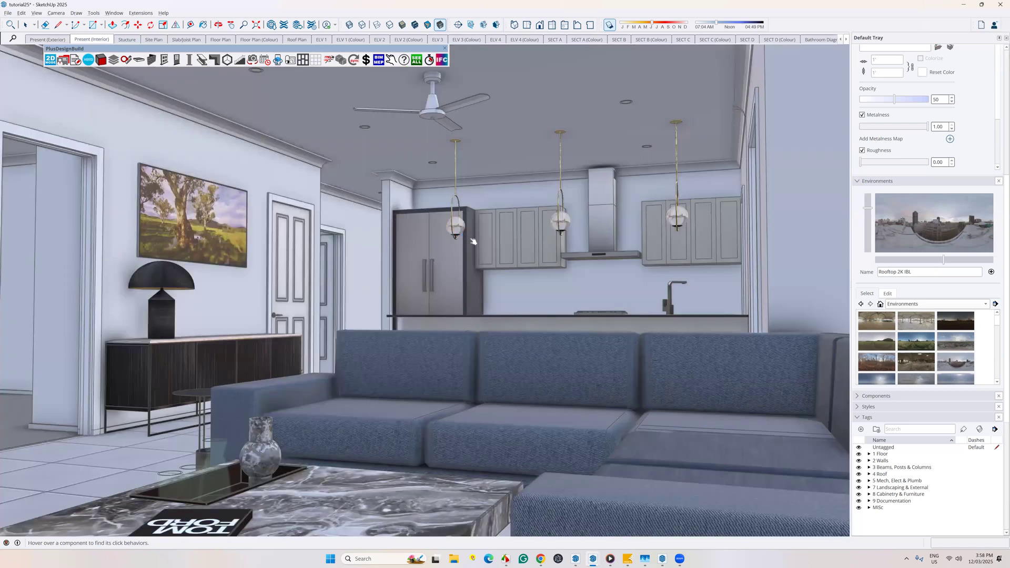
scroll(467, 236, "up", 5)
scroll(466, 235, "down", 3)
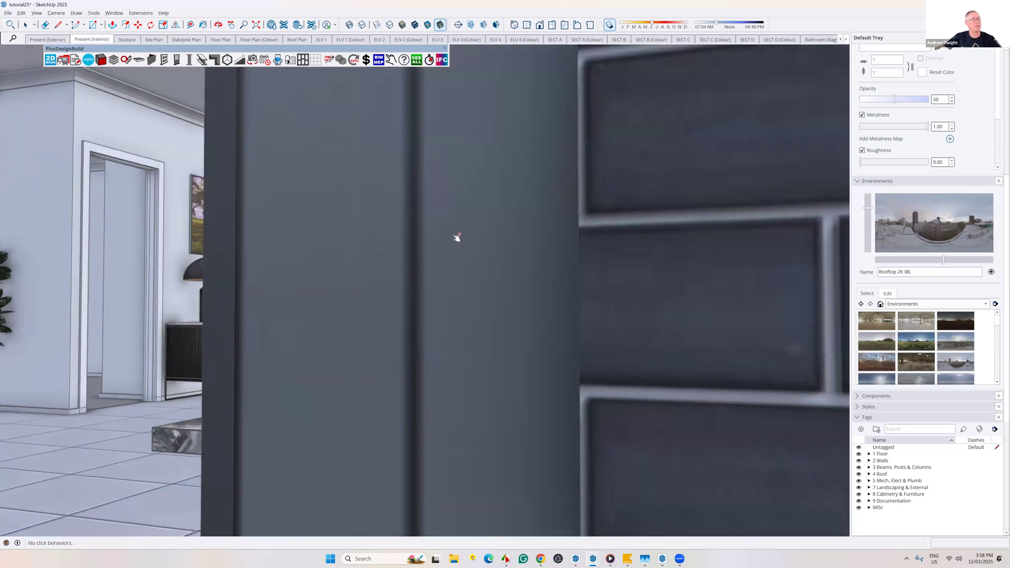
scroll(453, 237, "down", 4)
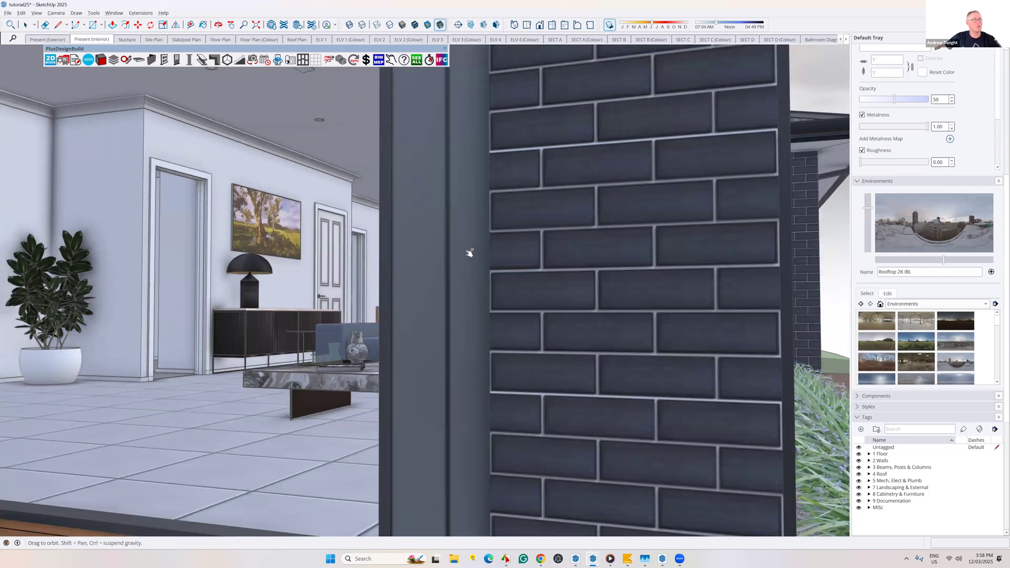
scroll(411, 248, "down", 3)
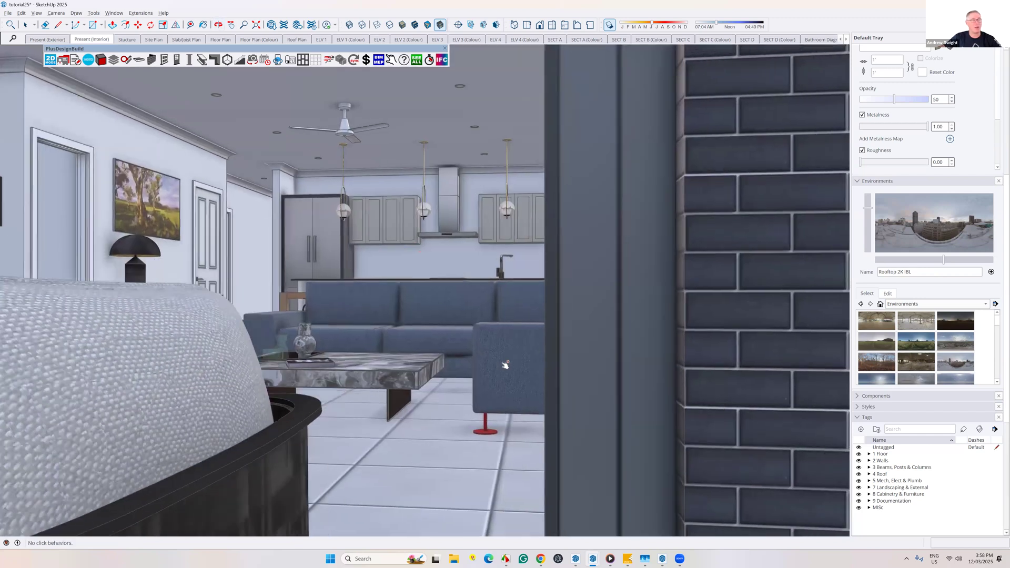
scroll(566, 431, "down", 3)
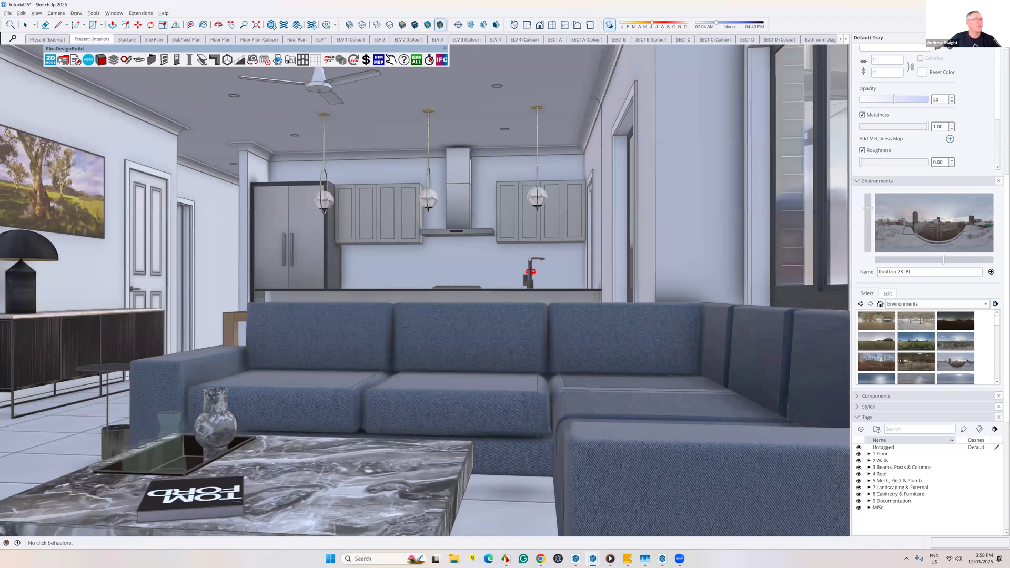
Turn on shadows for the living room in the tutorial24 model and return to the tutorial25 model
key("alt+Tab")
middle_click_drag(684, 265, 478, 293)
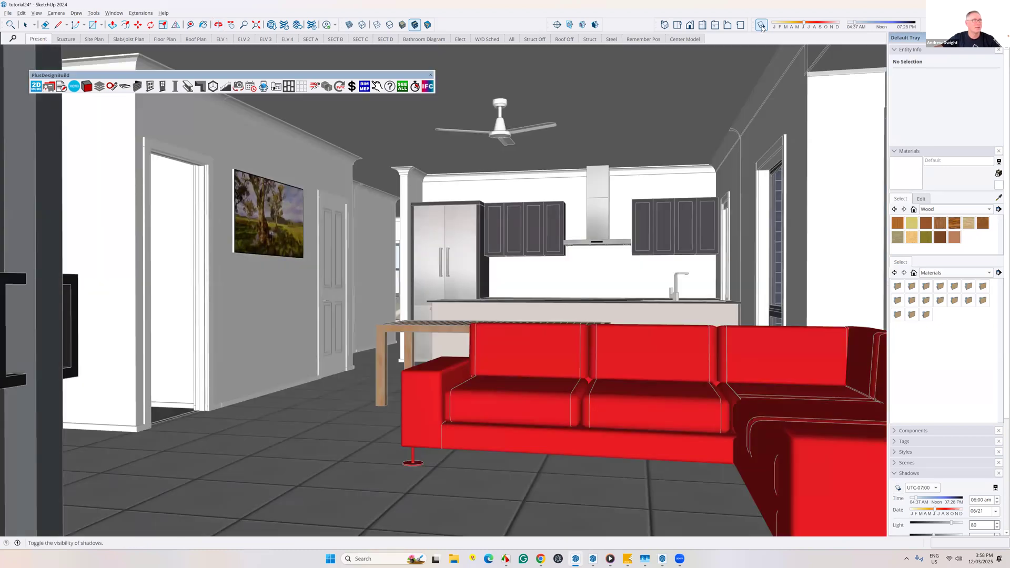
left_click(761, 26)
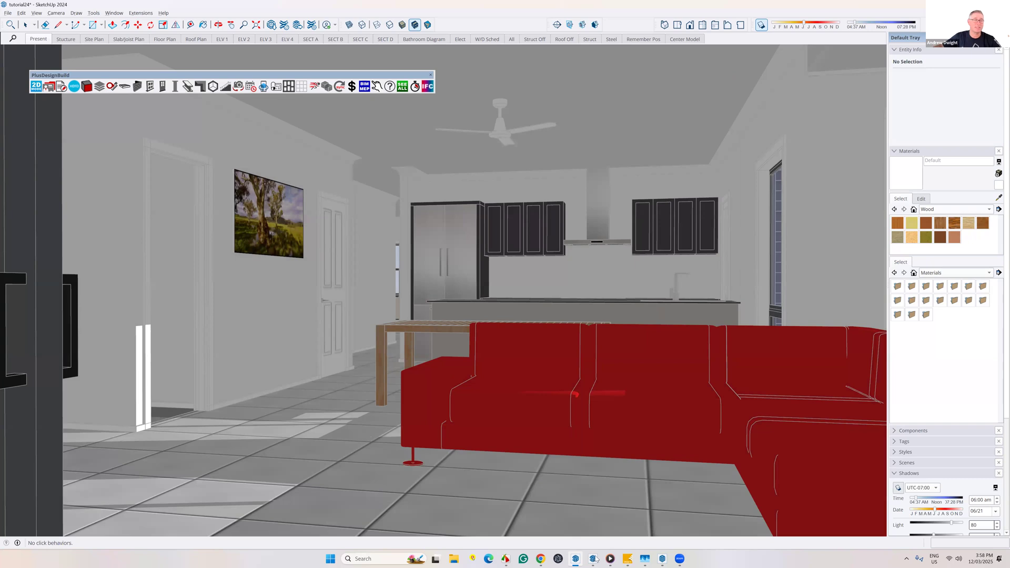
mouse_move(592, 559)
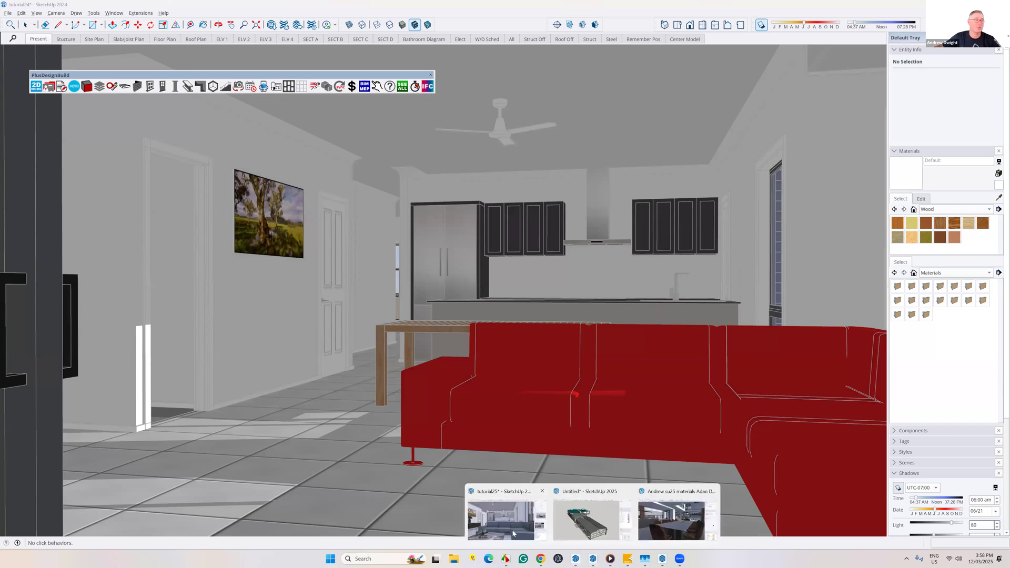
key("alt+Tab")
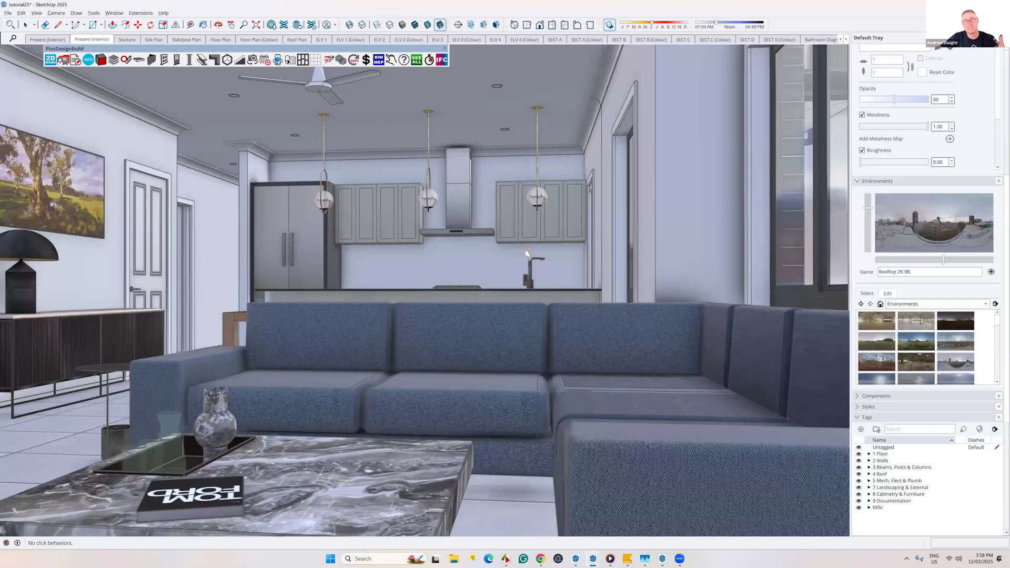
Check the PlusDesignBuild home window for software and material library updates and close it
left_click(403, 62)
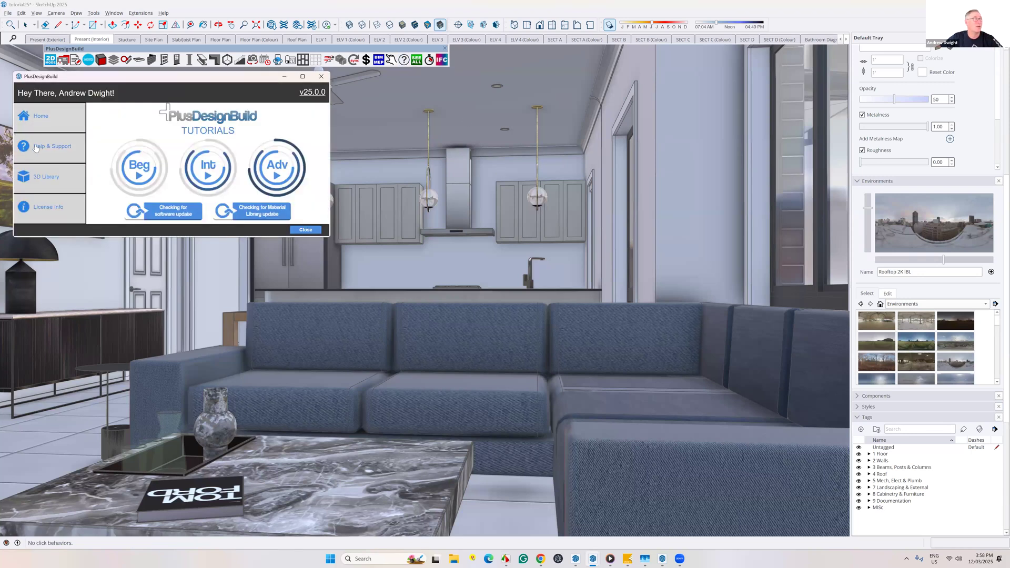
mouse_move(35, 148)
mouse_move(122, 117)
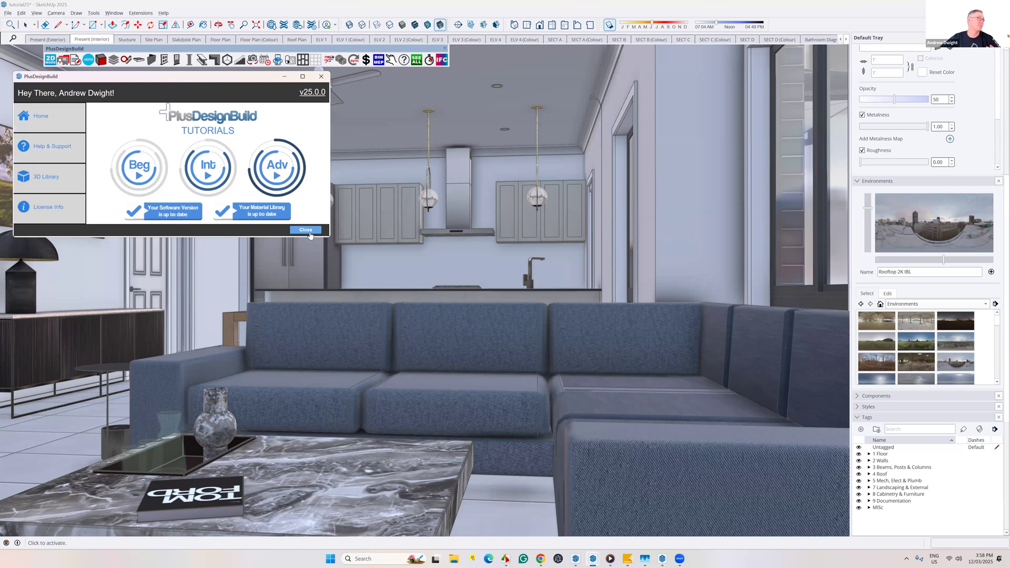
left_click(309, 233)
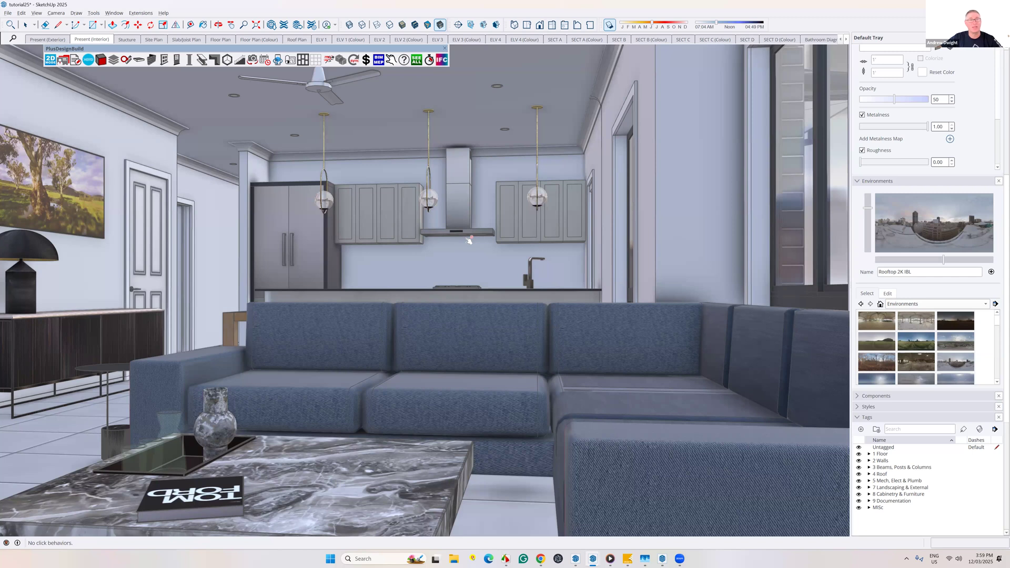
Sample the brick material from the exterior wall beside the timber deck
left_click(515, 238)
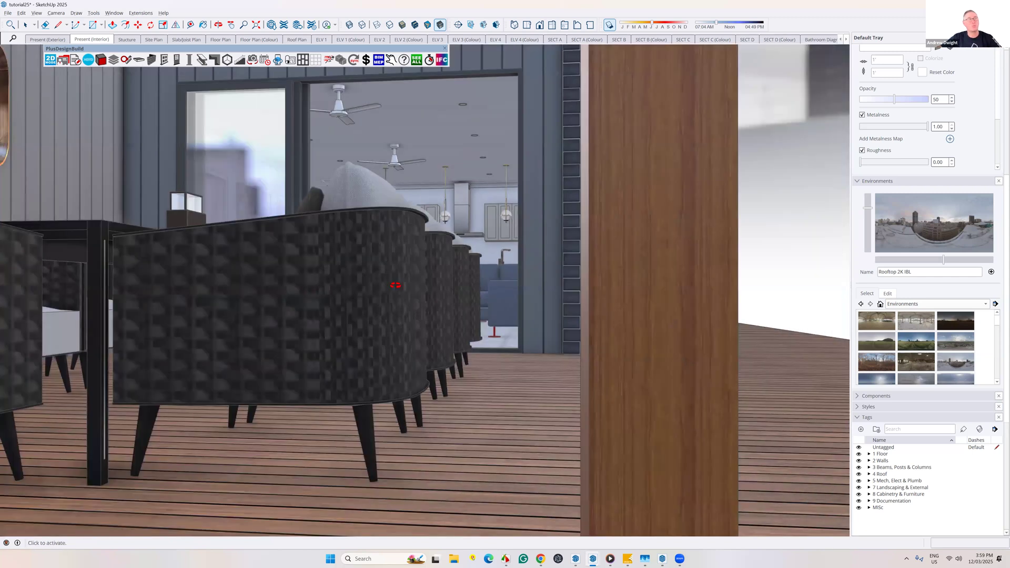
left_click(530, 263)
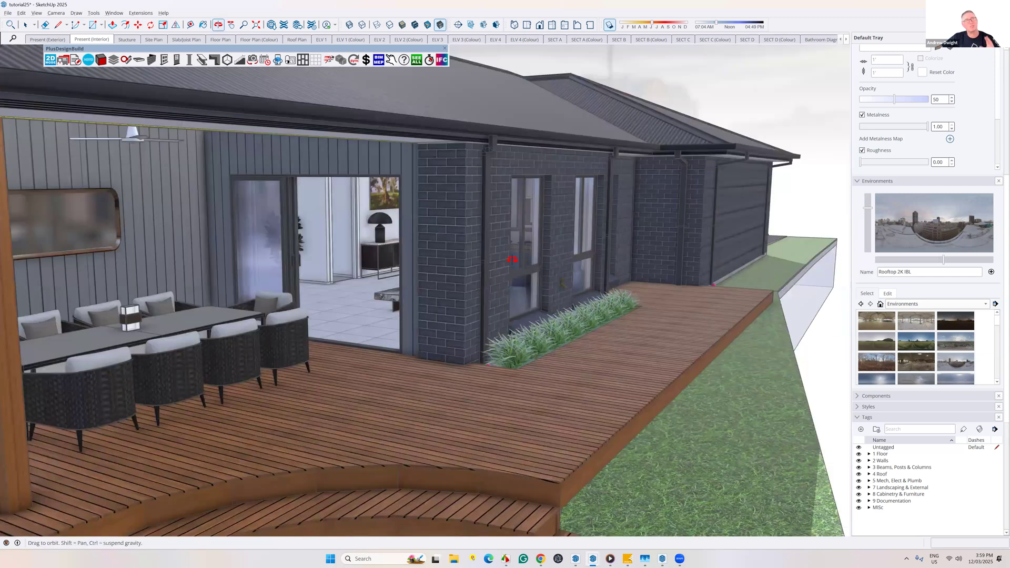
middle_click_drag(522, 296, 447, 284)
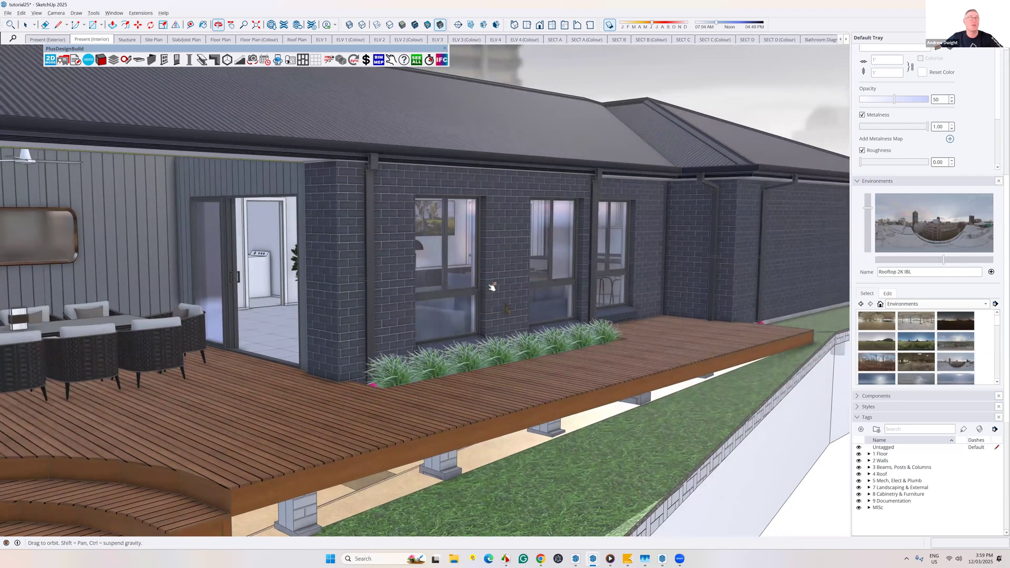
middle_click_drag(520, 286, 848, 247)
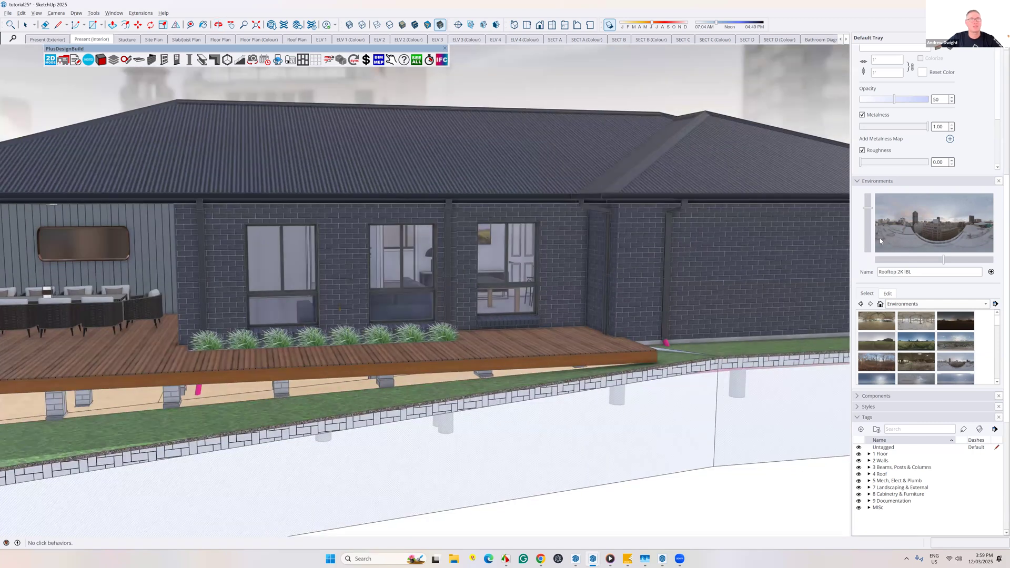
scroll(880, 241, "up", 3)
scroll(858, 154, "up", 2)
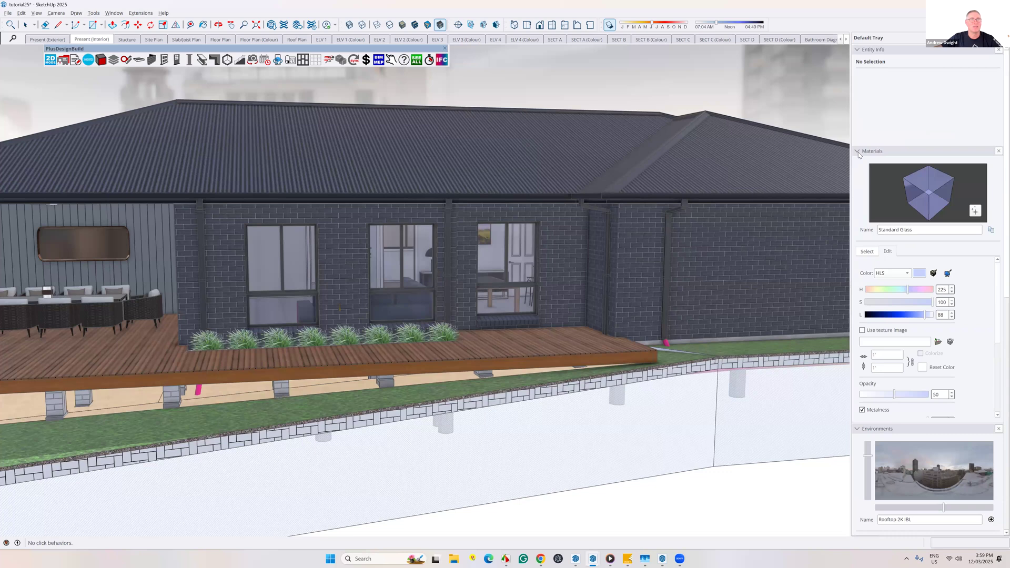
left_click(858, 152)
key("alt")
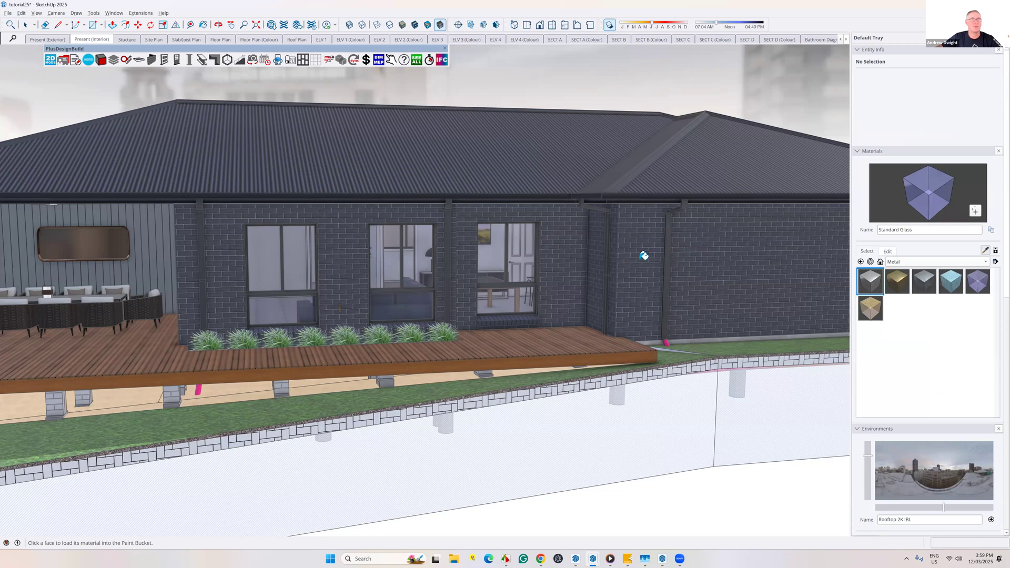
left_click(762, 263)
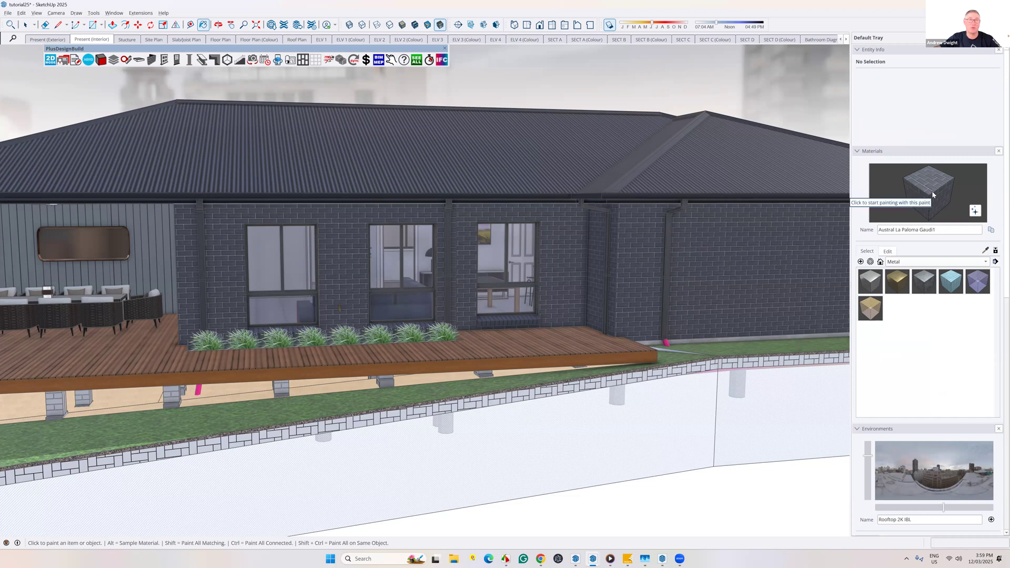
Enable metalness on the sampled Austral La Paloma Gaudi1 brick material
left_click(889, 251)
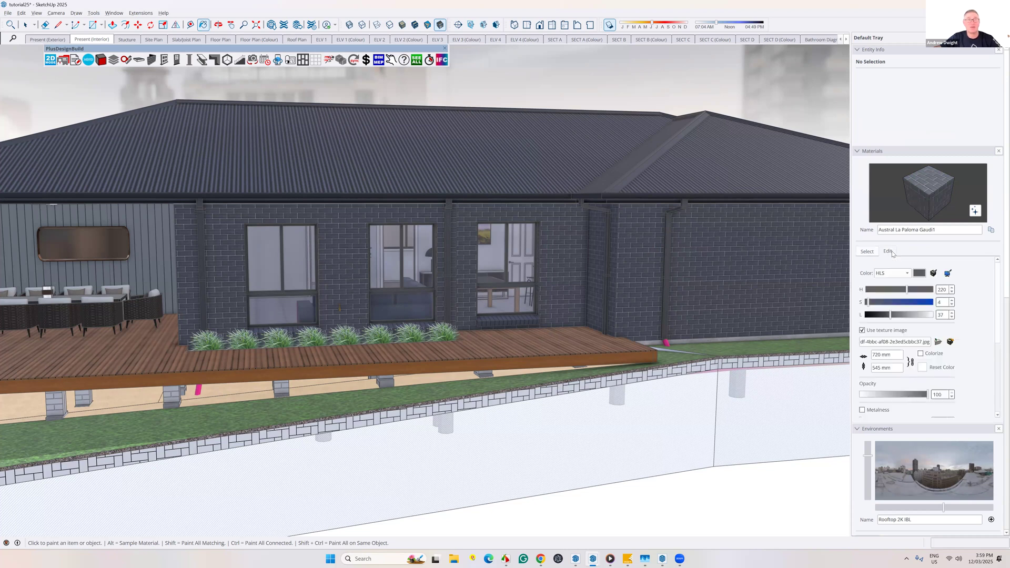
scroll(902, 263, "down", 1)
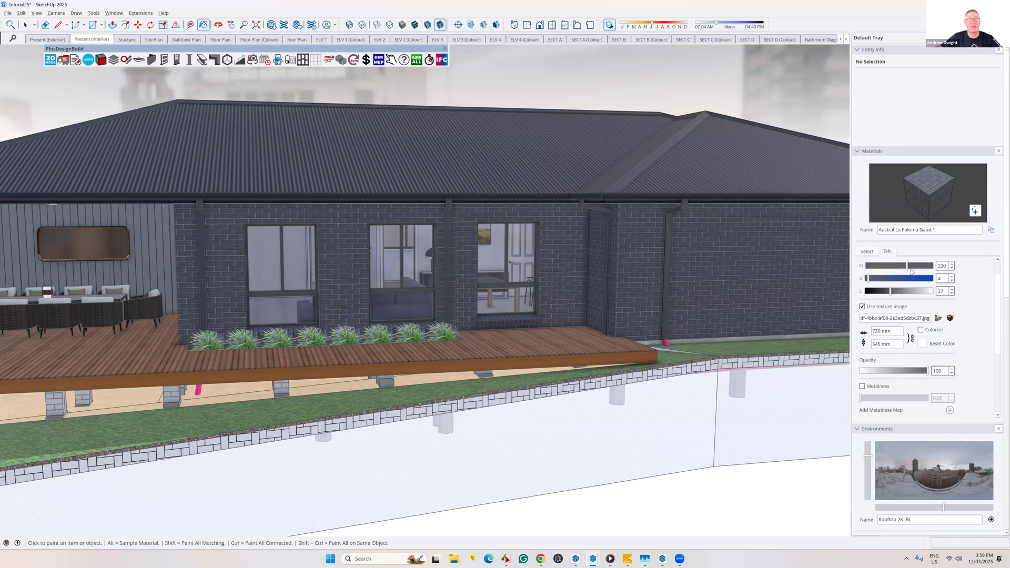
left_click(862, 387)
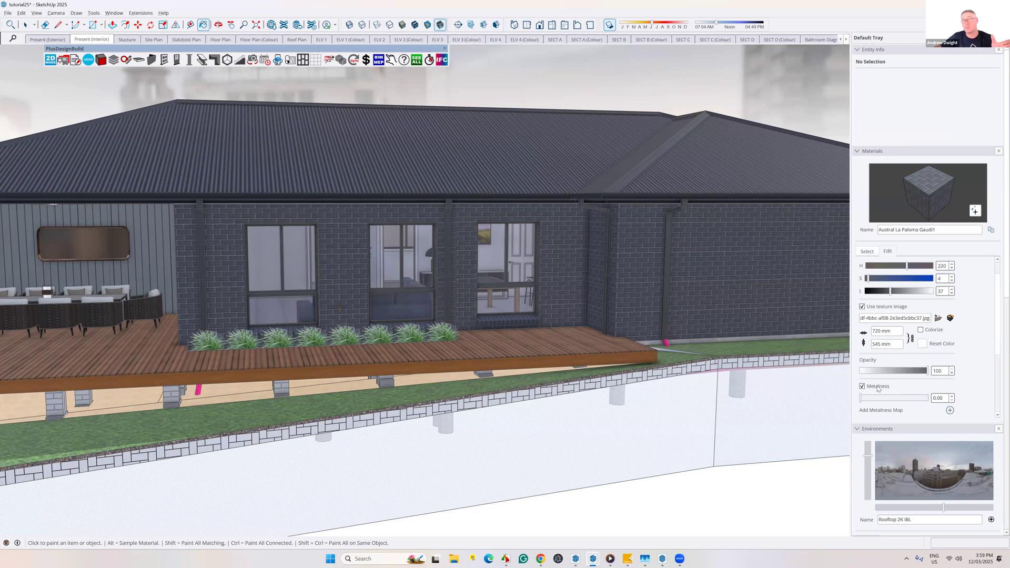
scroll(918, 375, "down", 2)
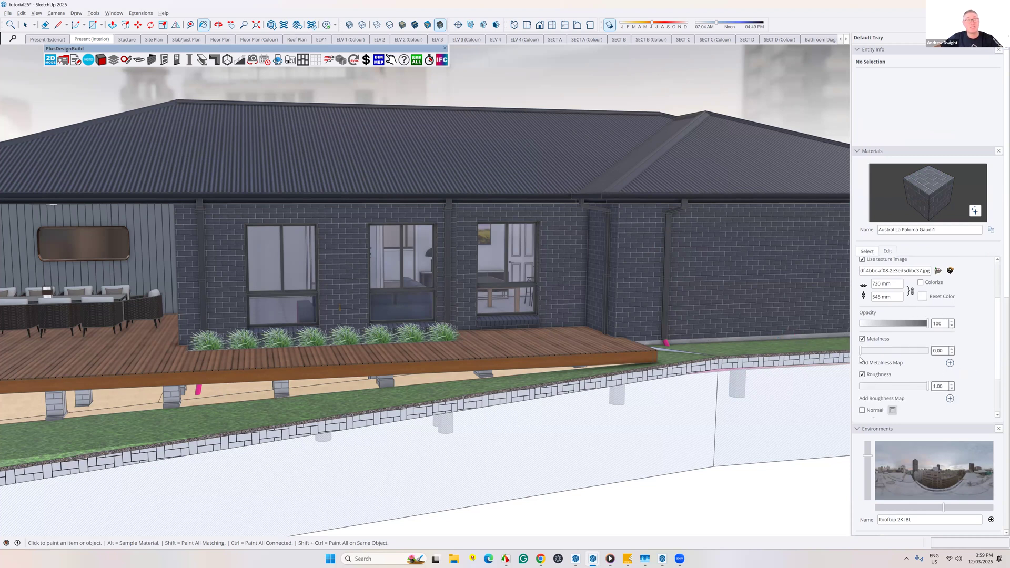
Set the brick material's metalness to 0.83 and roughness to 0.36, and view the walls beside the timber deck
left_click_drag(897, 351, 916, 352)
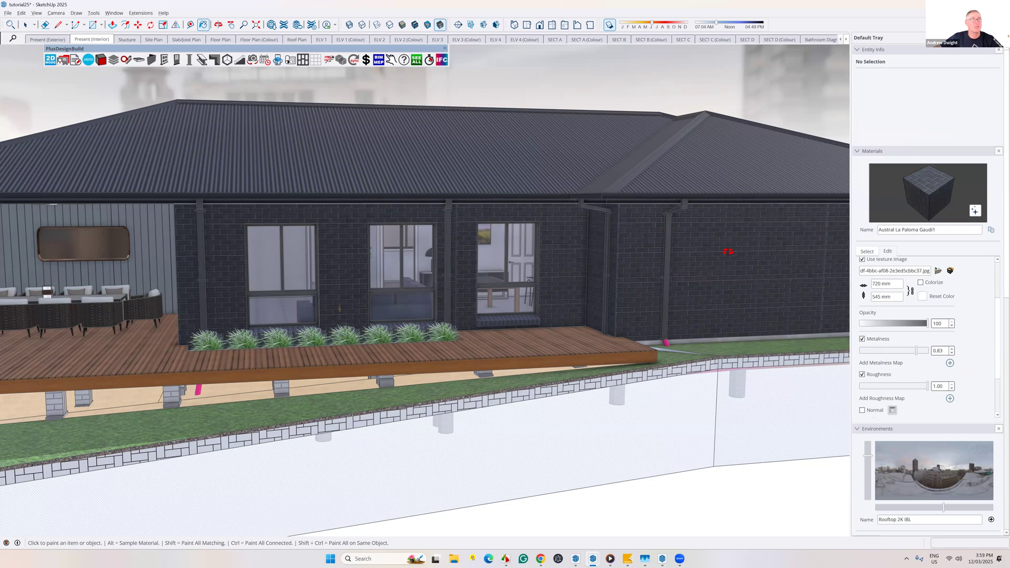
middle_click_drag(756, 245, 590, 263)
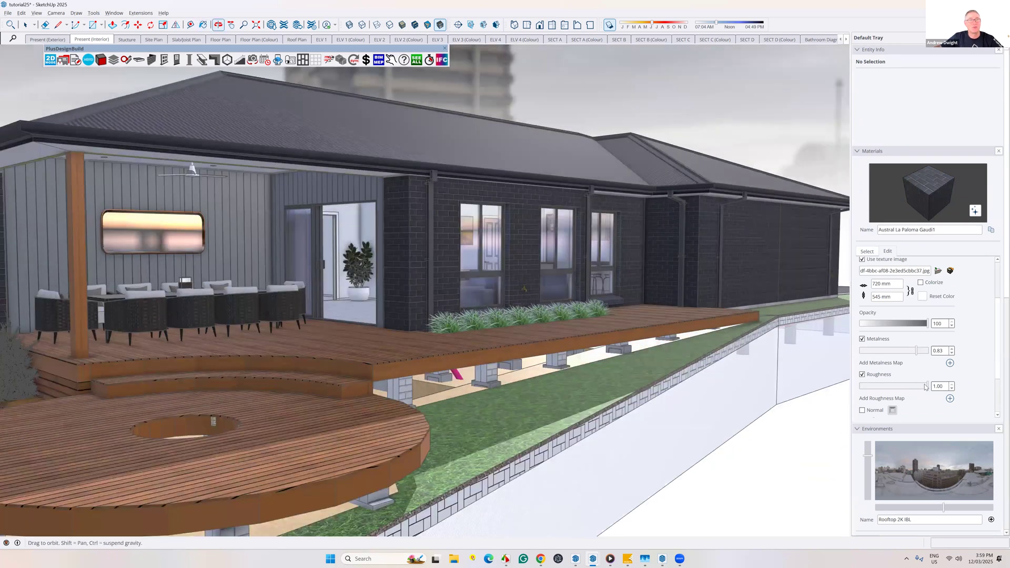
left_click(925, 386)
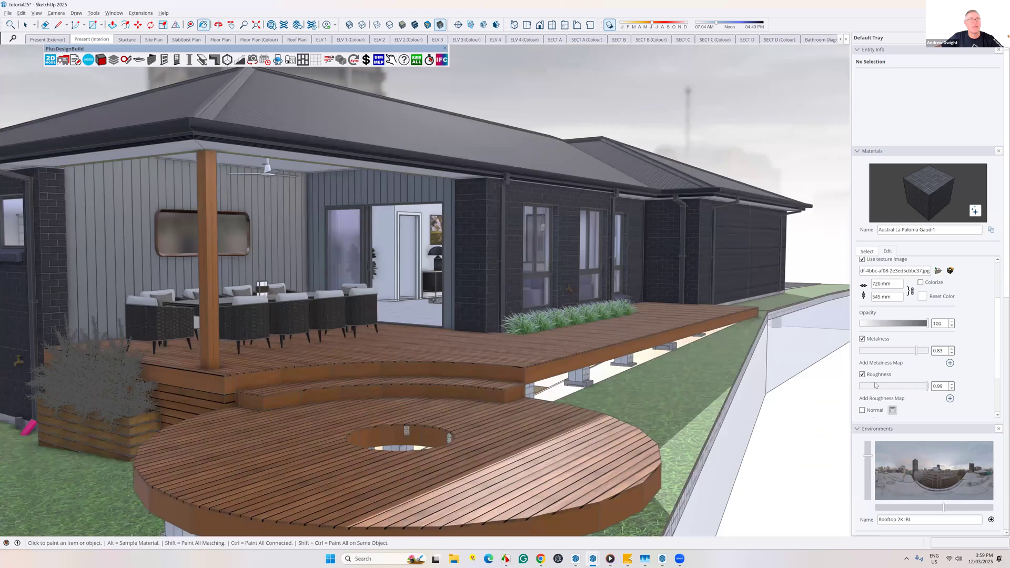
left_click(887, 386)
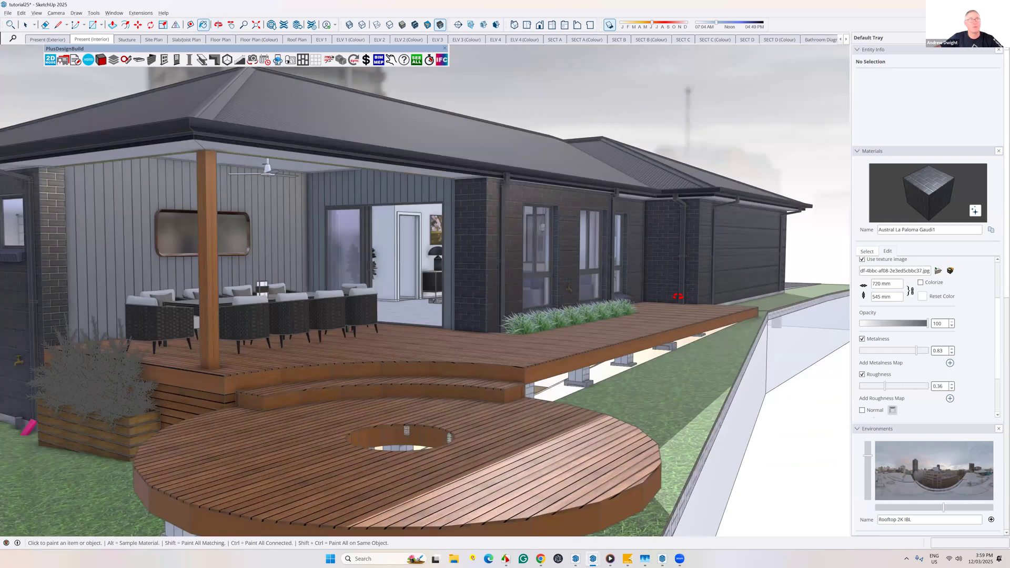
mouse_move(678, 296)
middle_mouse_down()
mouse_move(575, 283)
mouse_move(609, 279)
middle_mouse_up()
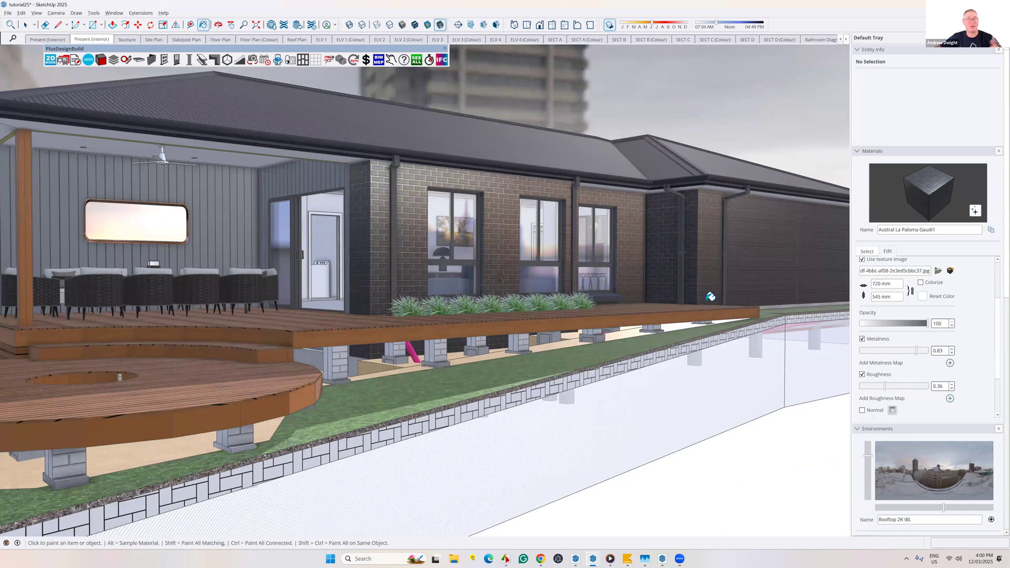
middle_click_drag(695, 297, 652, 263)
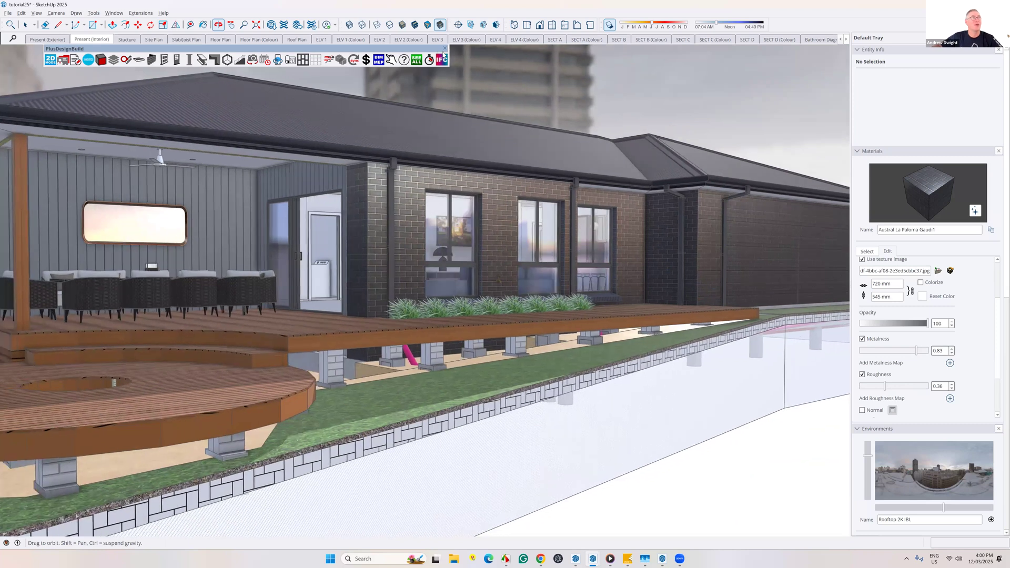
Display the model shaded with textures, and undock and redock the Styles toolbar
left_click(415, 28)
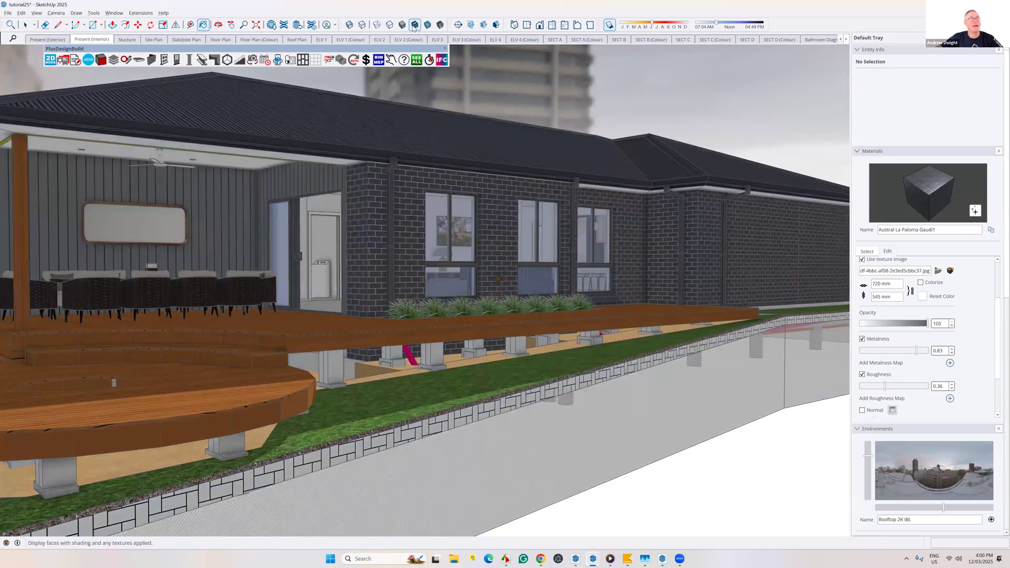
left_click_drag(345, 26, 358, 37)
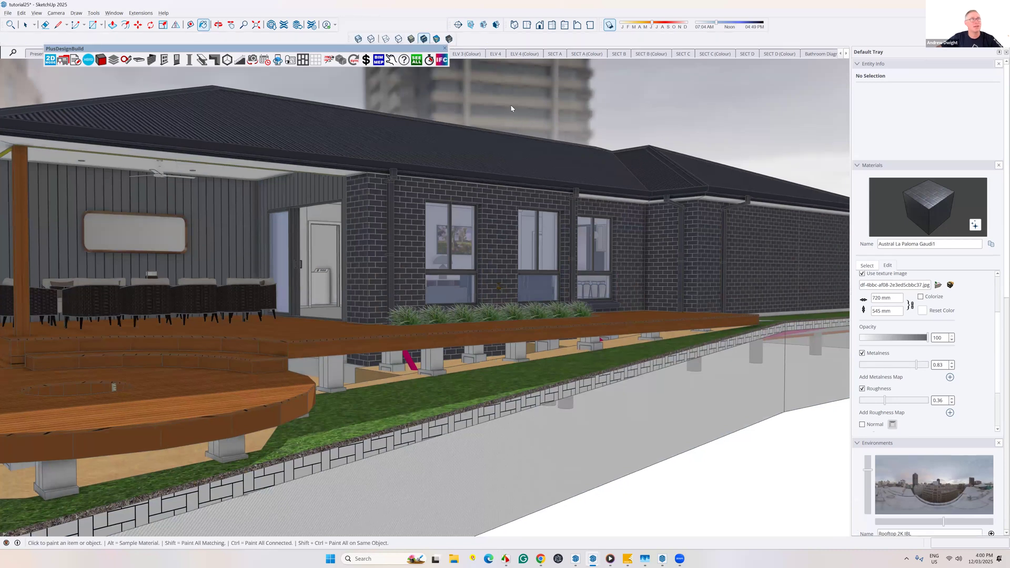
left_click_drag(511, 109, 510, 108)
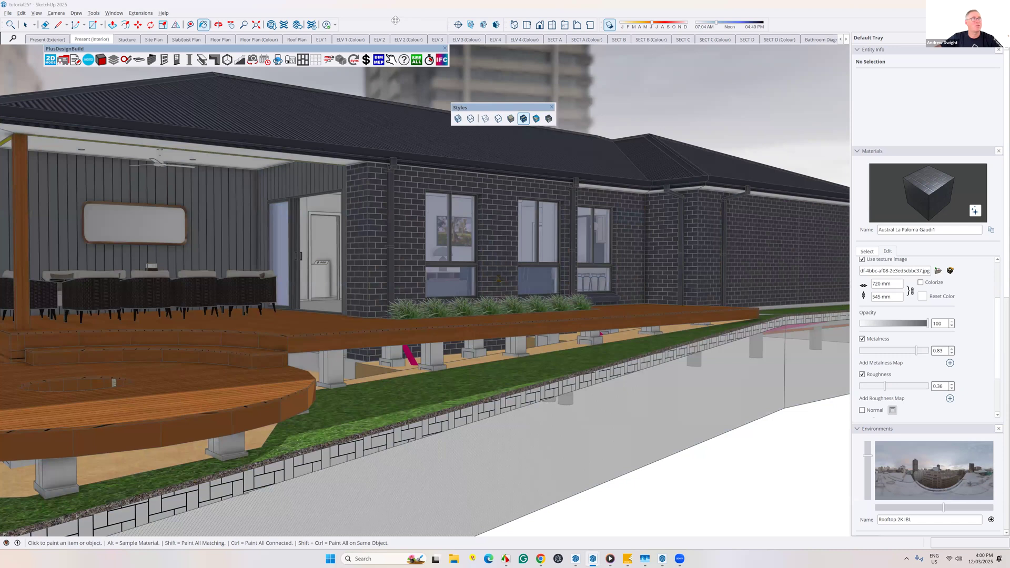
left_click_drag(396, 20, 395, 21)
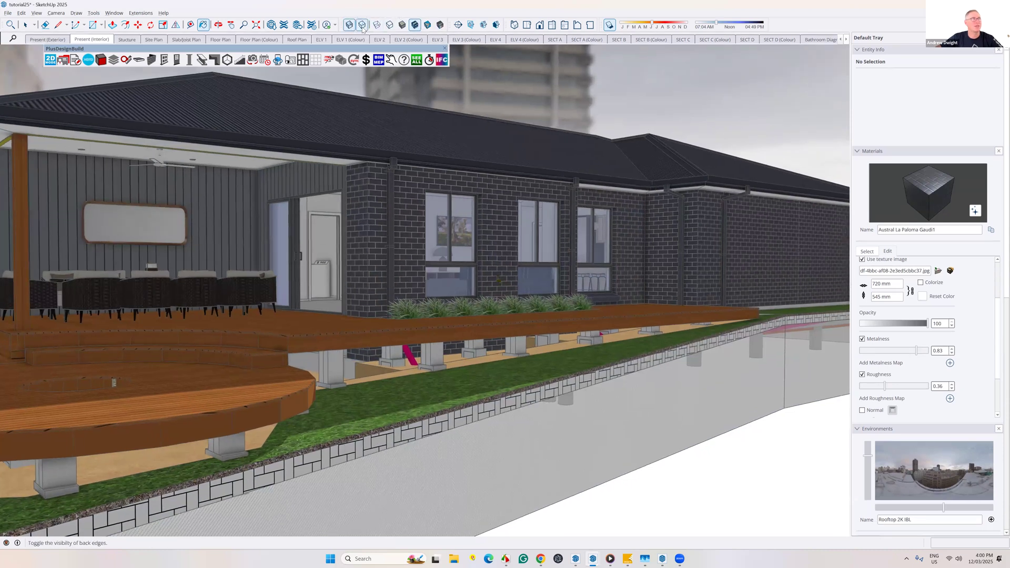
Compare back edges, wireframe, shaded with textures and monochrome display of the house, and restore photoreal materials
left_click(362, 29)
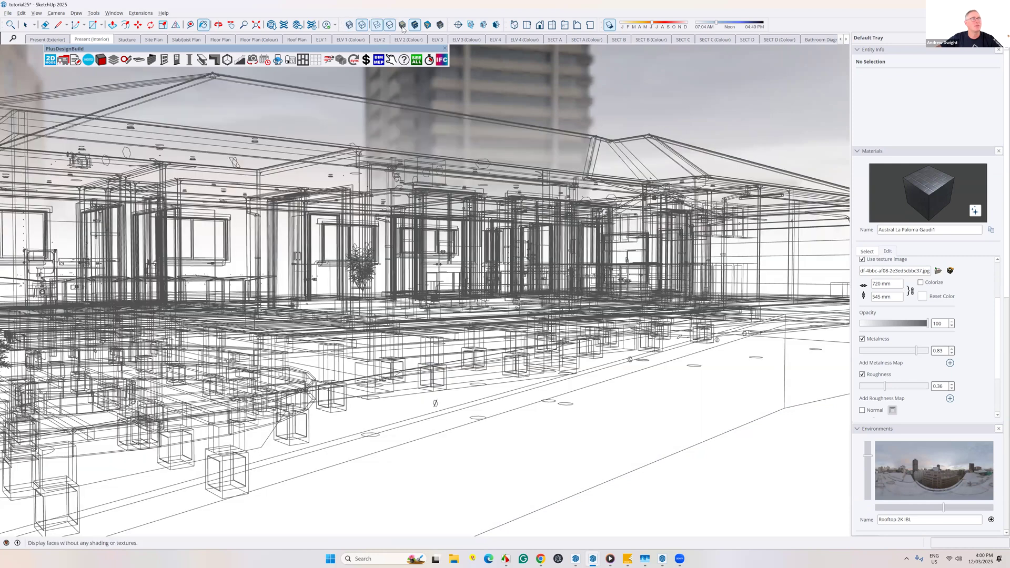
left_click(403, 29)
left_click(413, 27)
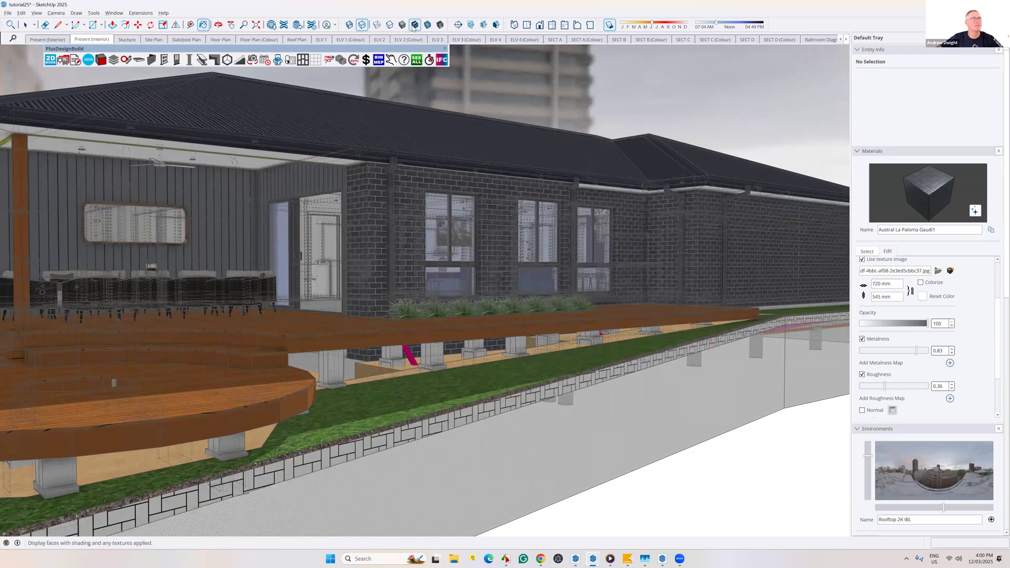
left_click(441, 26)
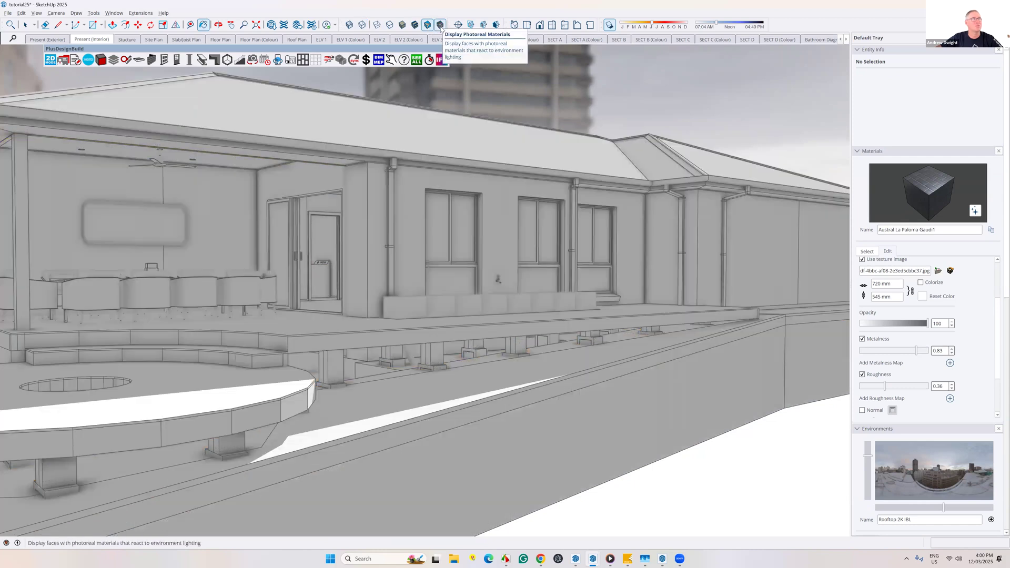
left_click(441, 26)
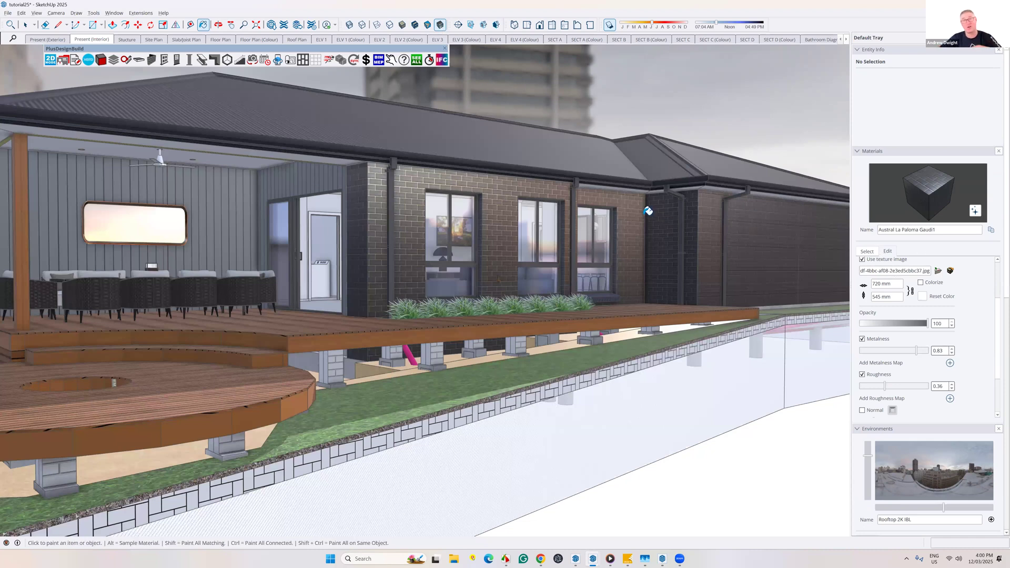
Turn off metalness on the brick material and set its roughness to 0.93, checking the garage side wall
key("o")
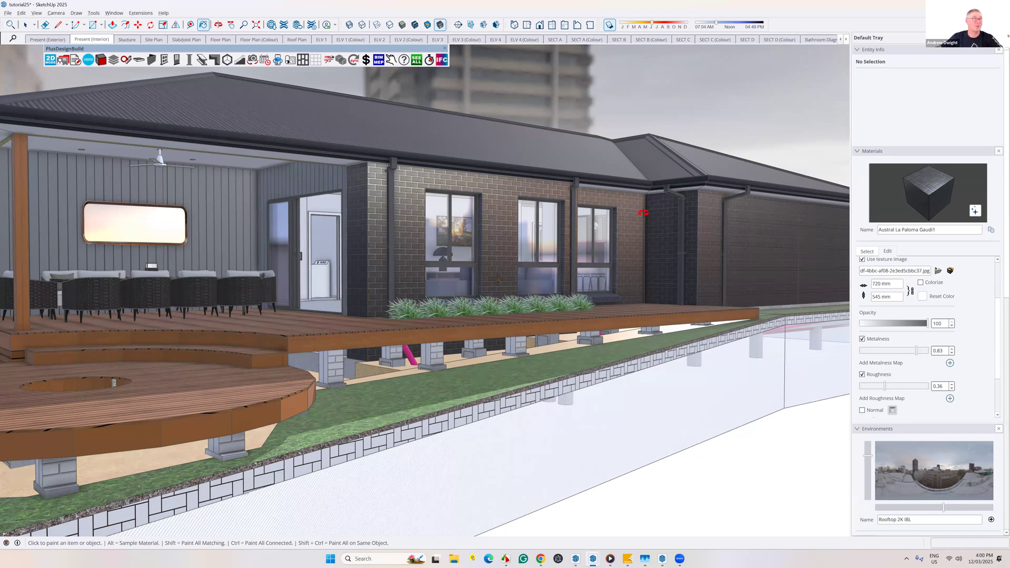
left_click_drag(642, 209, 640, 213)
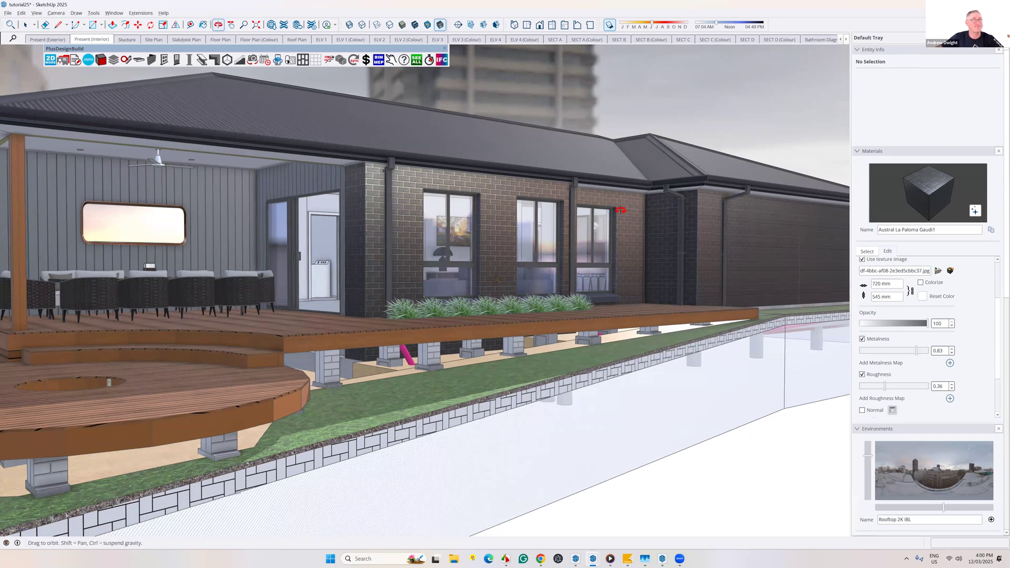
scroll(621, 210, "up", 2)
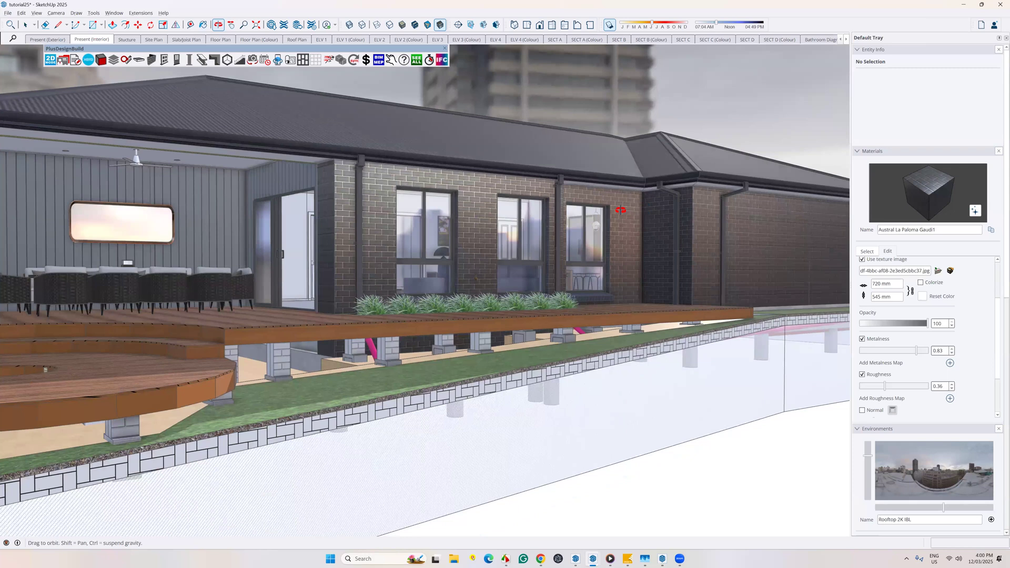
scroll(621, 210, "down", 2)
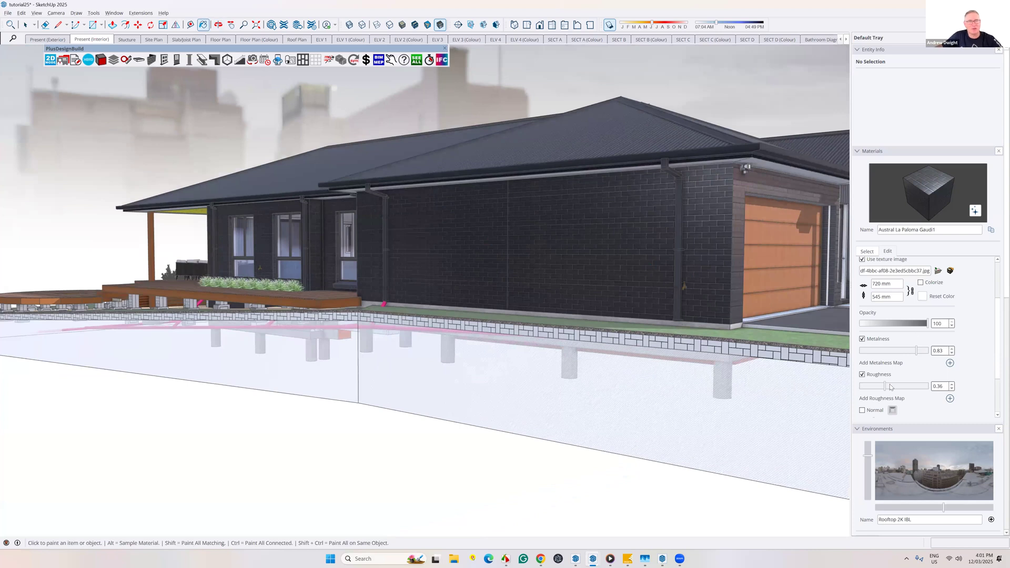
left_click(862, 338)
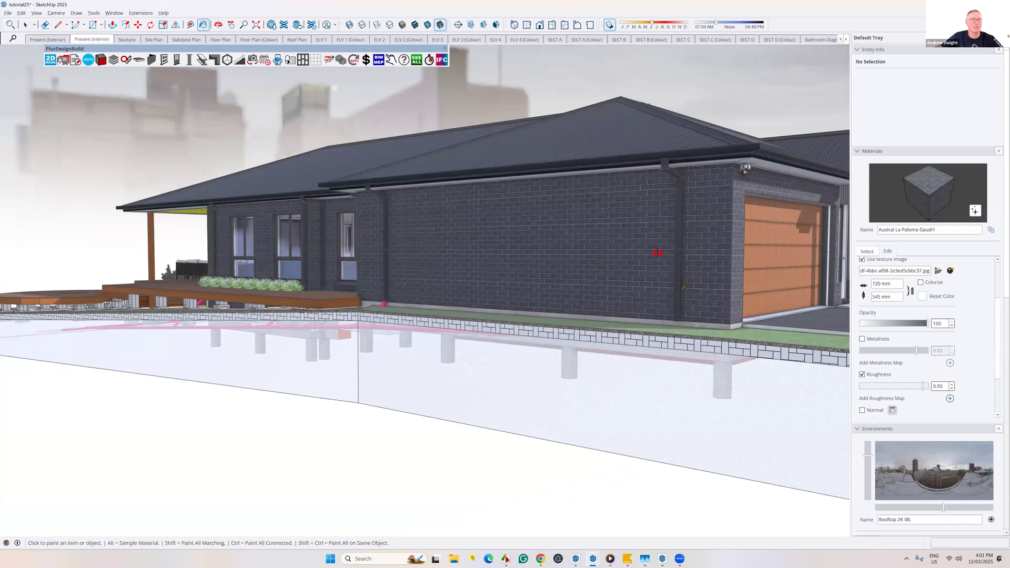
middle_click_drag(656, 252, 559, 308)
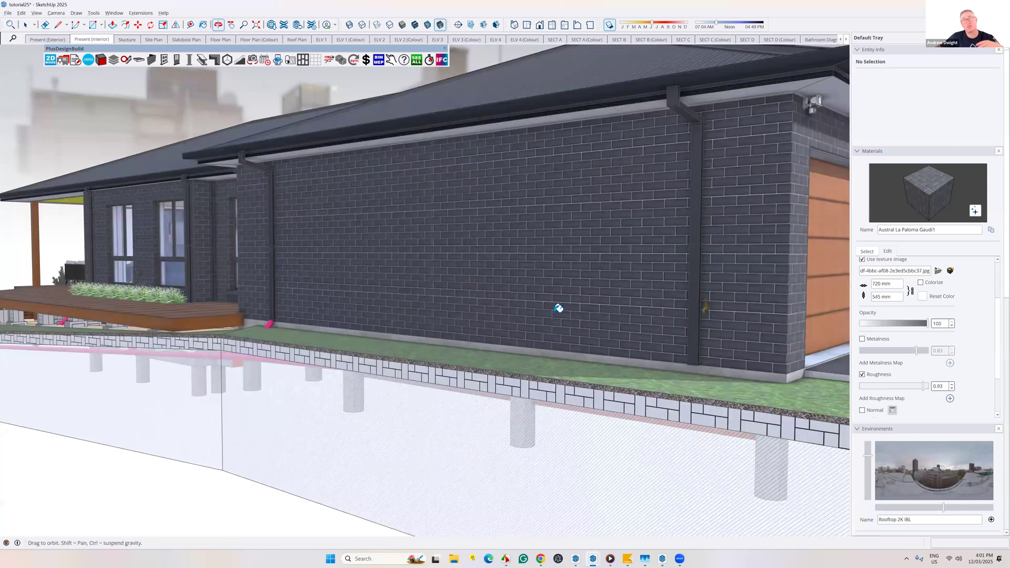
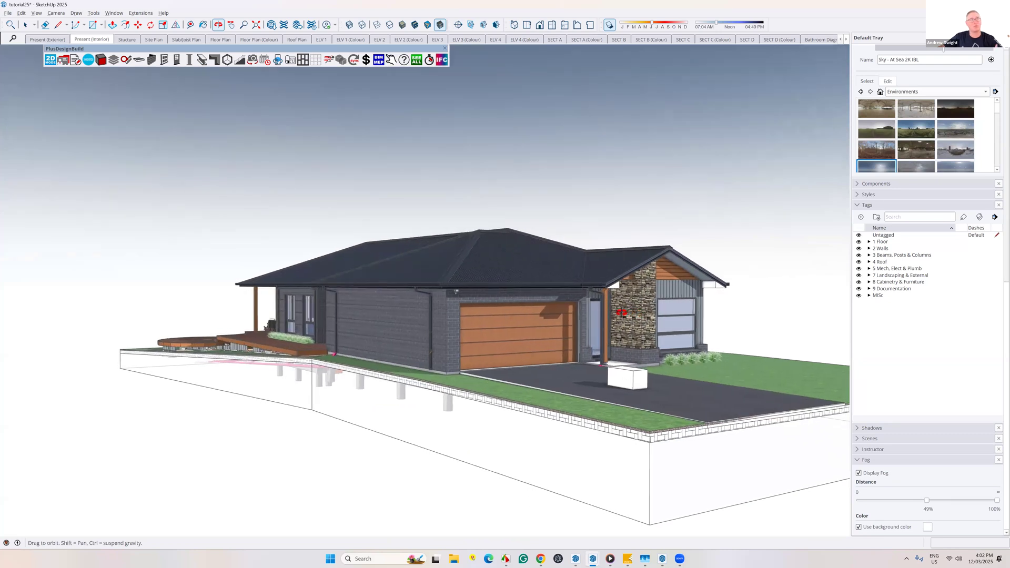
Enlarge the Environments list to show more thumbnails, with the stone-clad front entry in close view
key("b")
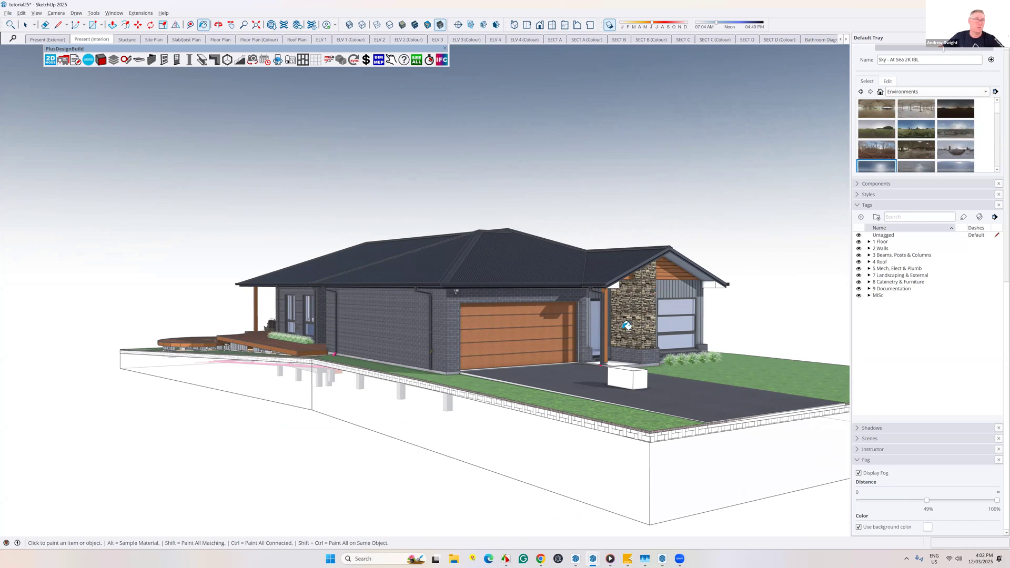
scroll(626, 329, "up", 3)
scroll(615, 367, "up", 2)
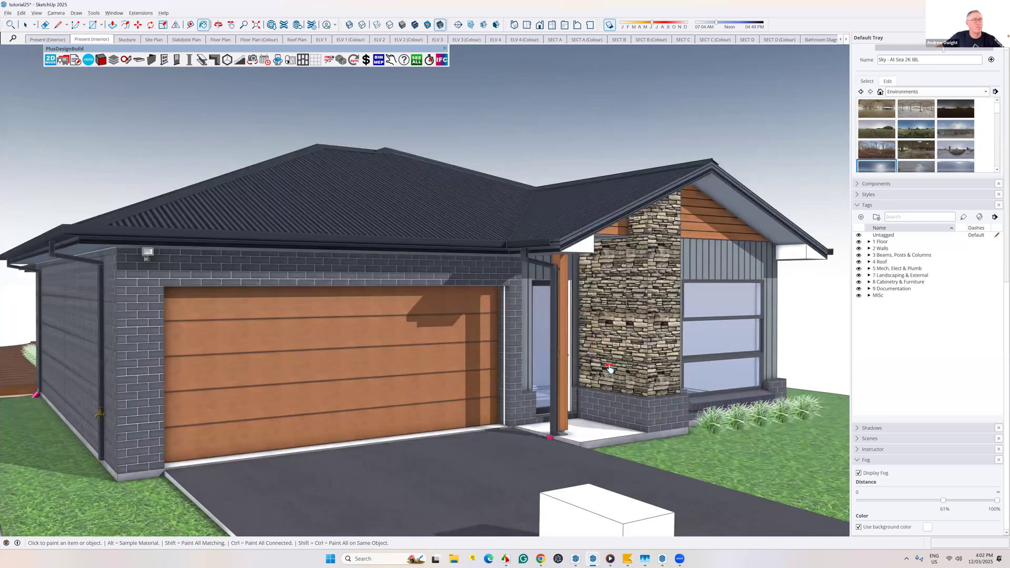
scroll(621, 358, "up", 3)
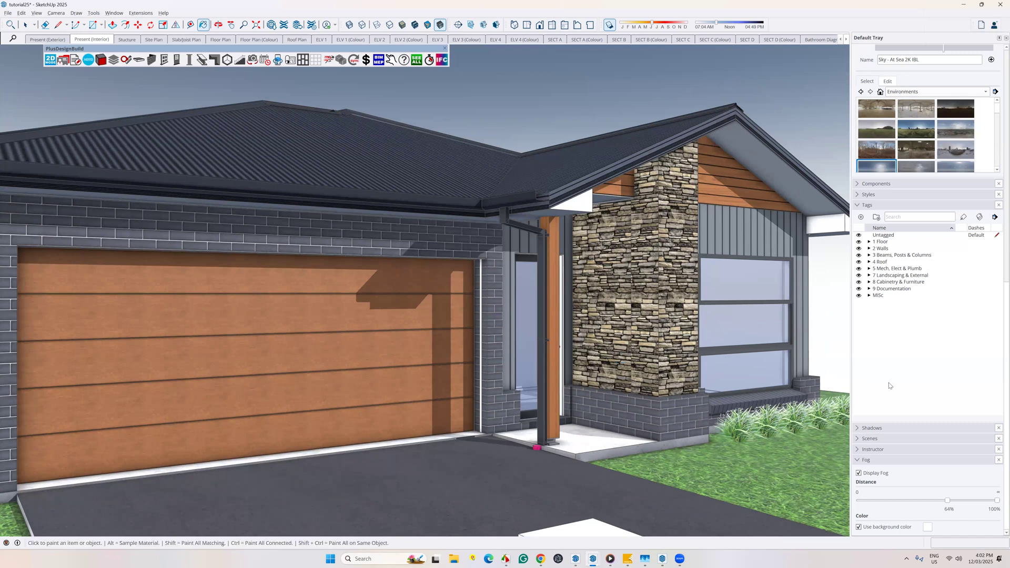
scroll(889, 385, "up", 2)
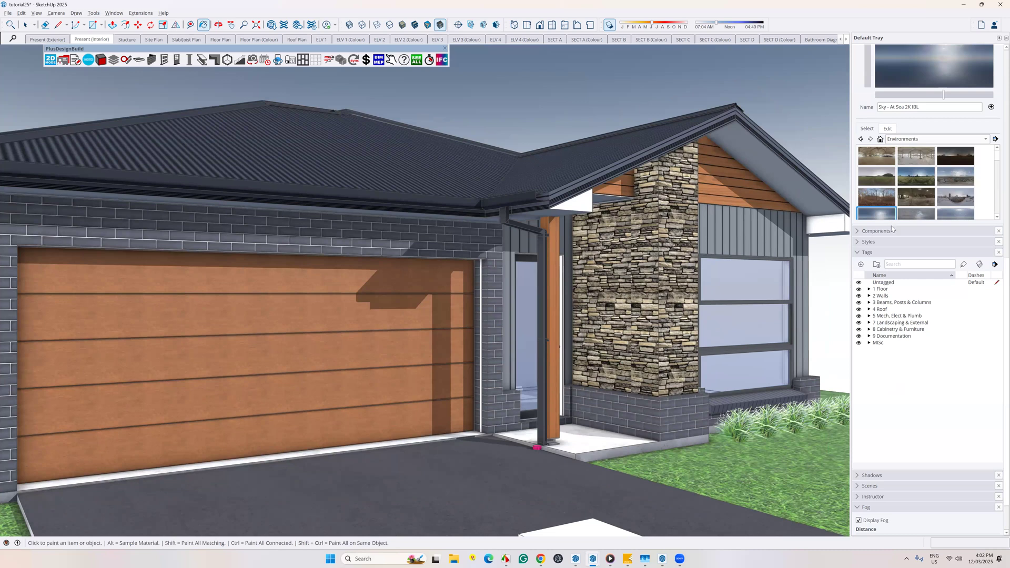
left_click_drag(890, 225, 891, 334)
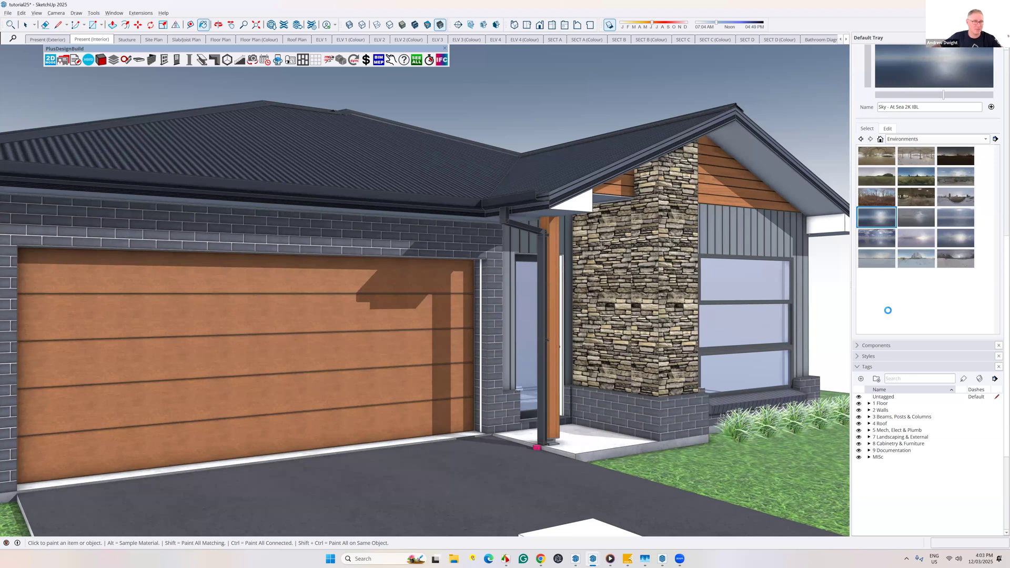
Switch to the Adan Design materials model and view its photoreal dining room scene
mouse_move(593, 559)
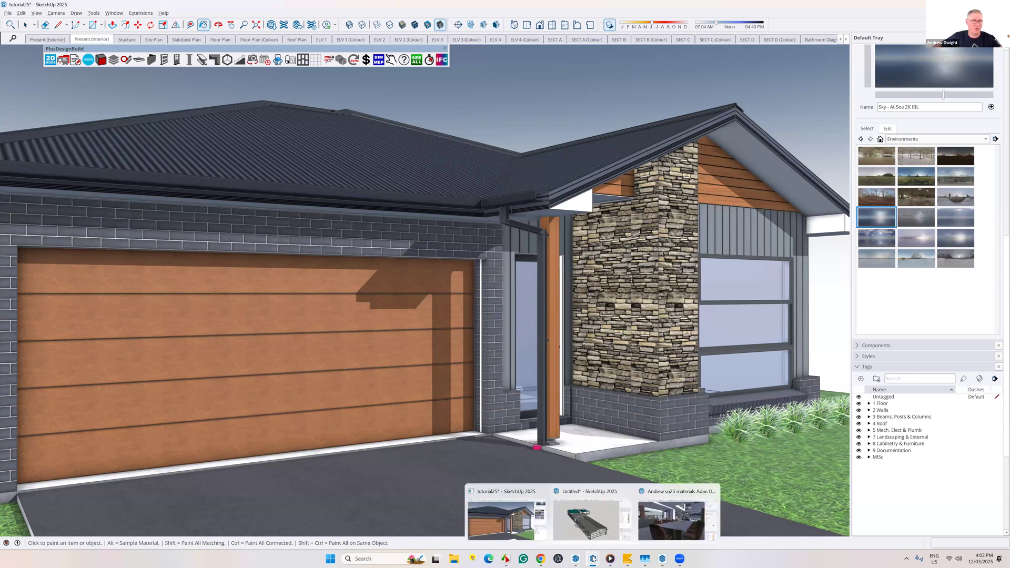
left_click(671, 521)
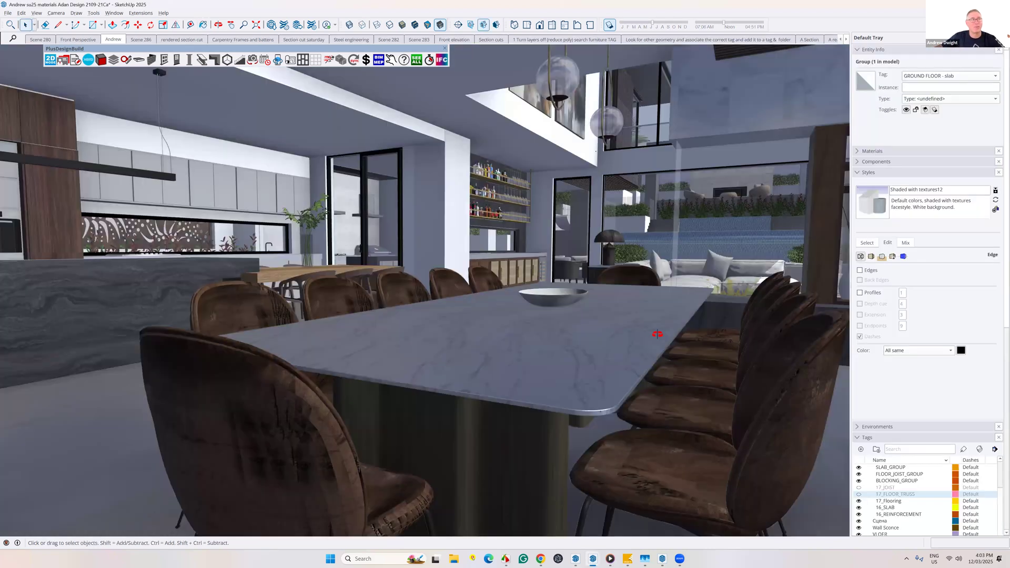
middle_click_drag(671, 334, 672, 335)
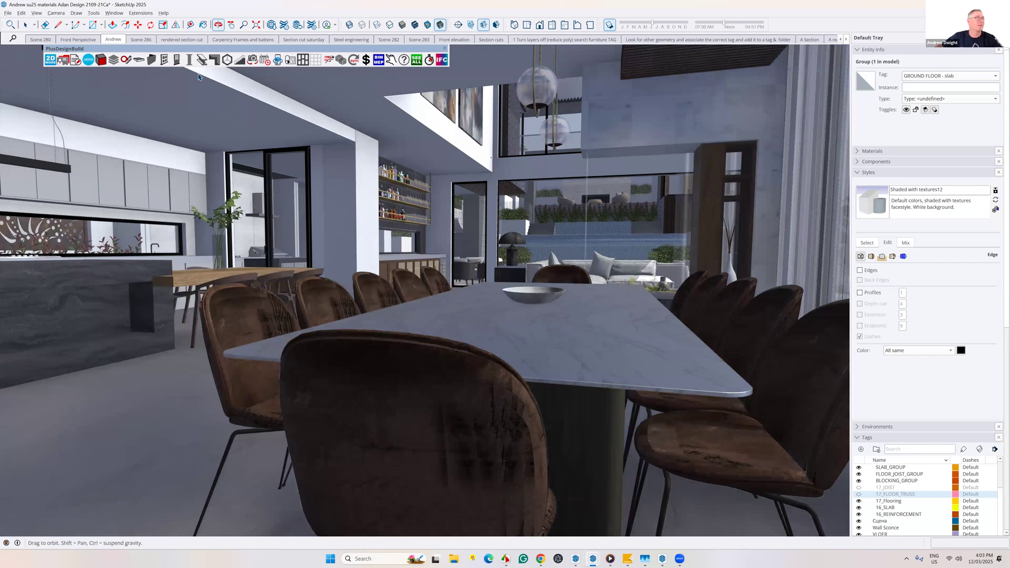
left_click(113, 39)
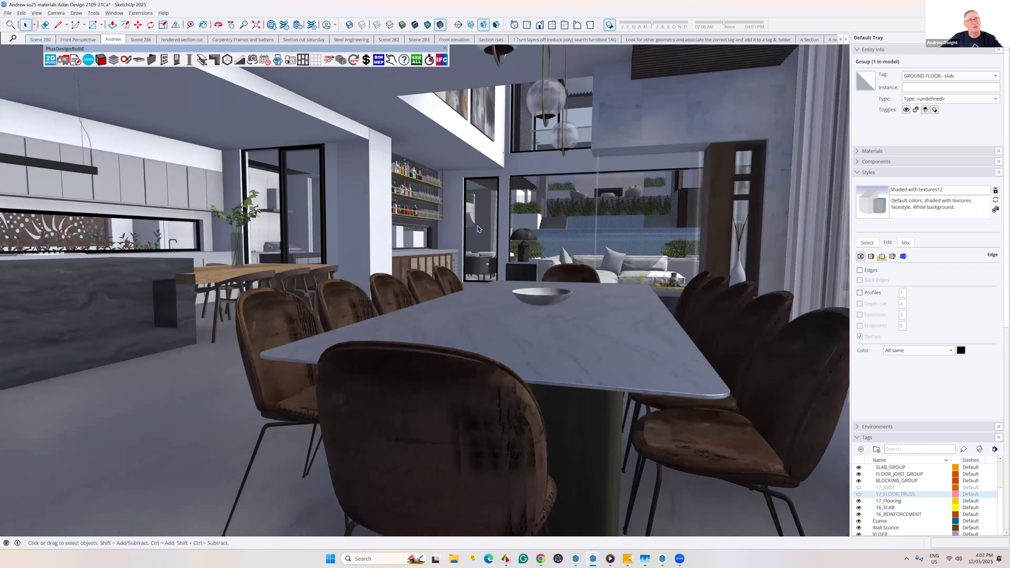
View the Front Perspective scene of the Adan Design model with nothing selected, and return to the tutorial25 model
key("Page_Up")
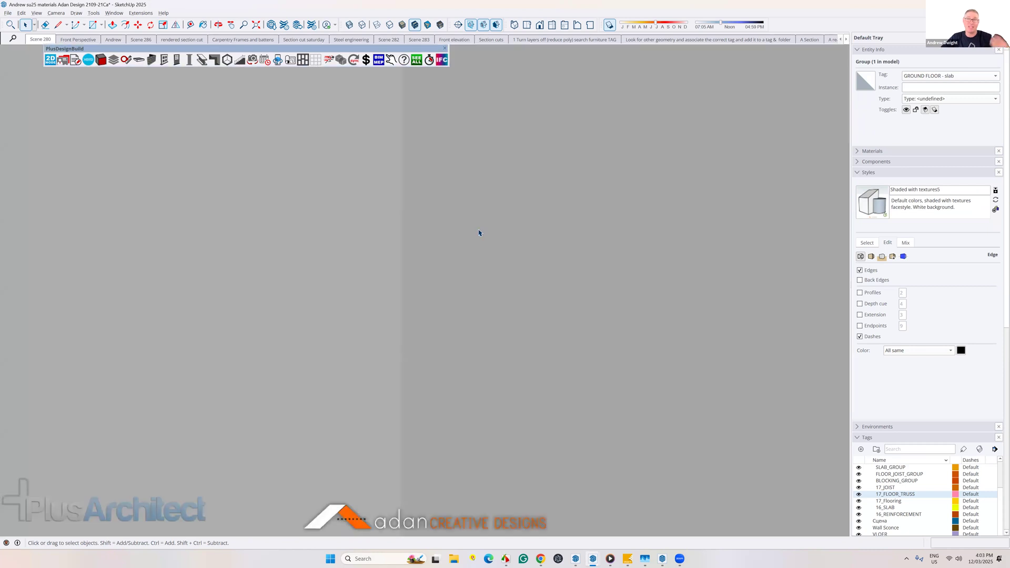
left_click(71, 40)
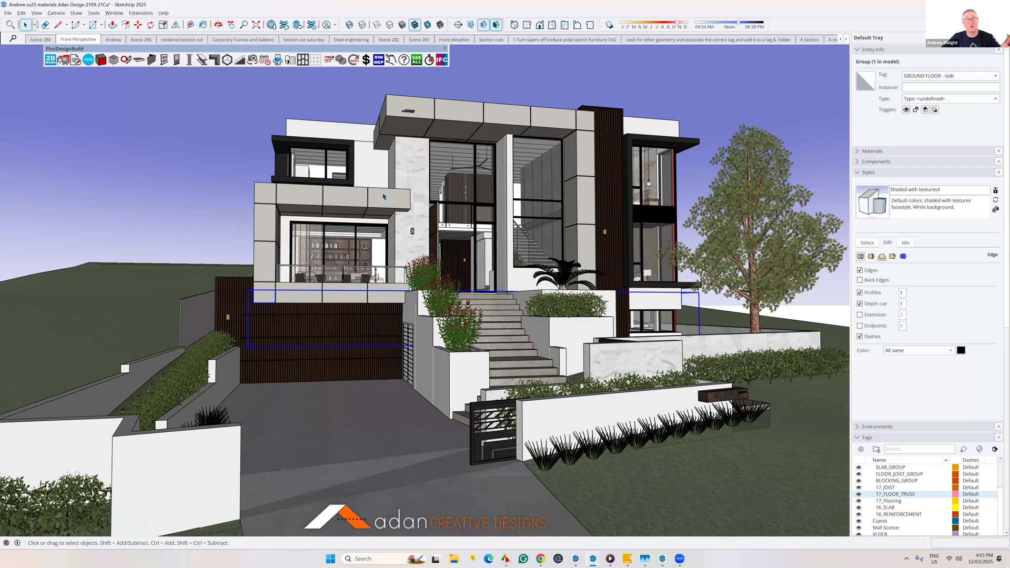
left_click(514, 70)
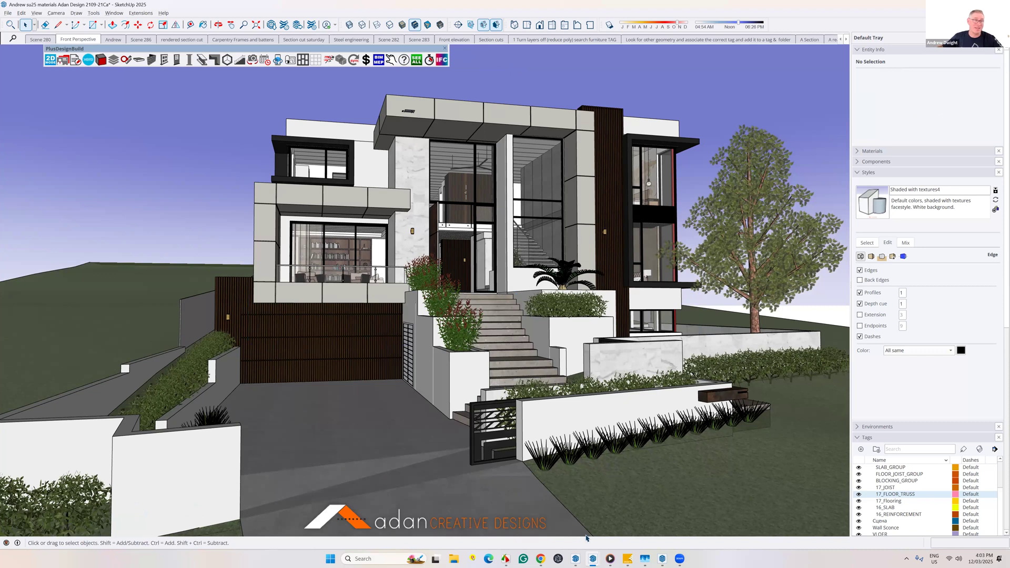
mouse_move(589, 558)
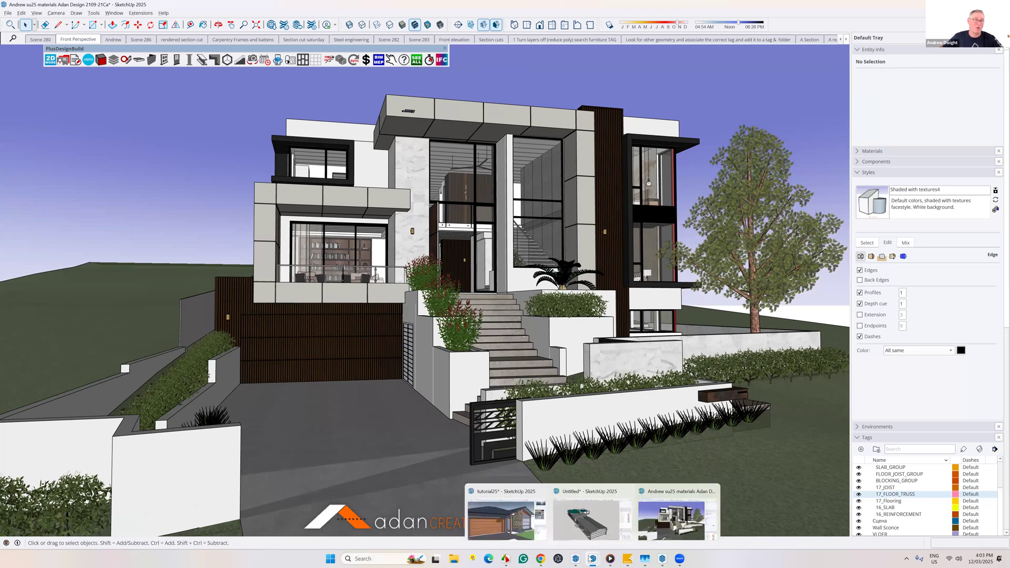
left_click(520, 523)
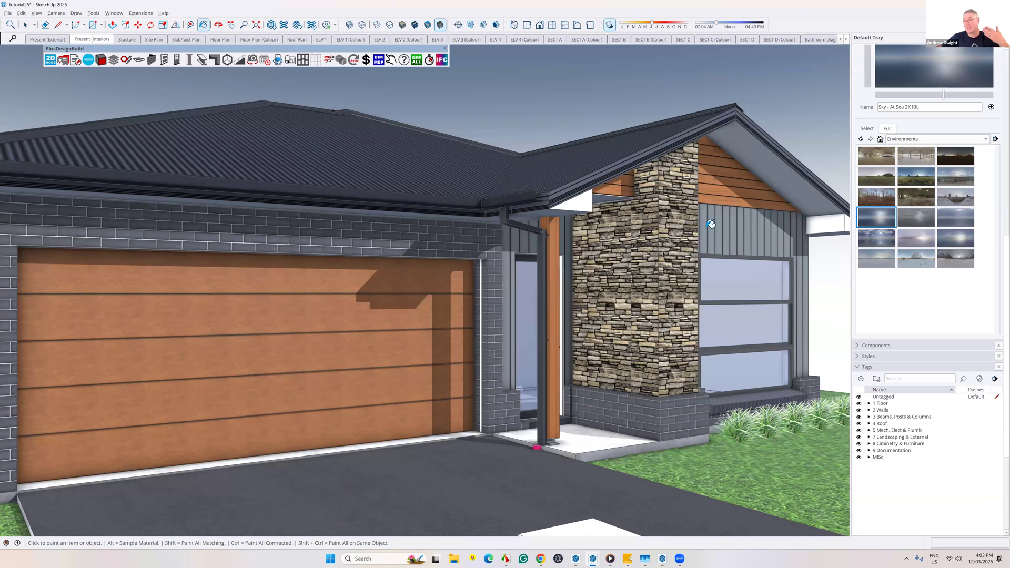
View the house from the front around to the rear deck, and open the Present (Interior) scene
scroll(700, 221, "down", 5)
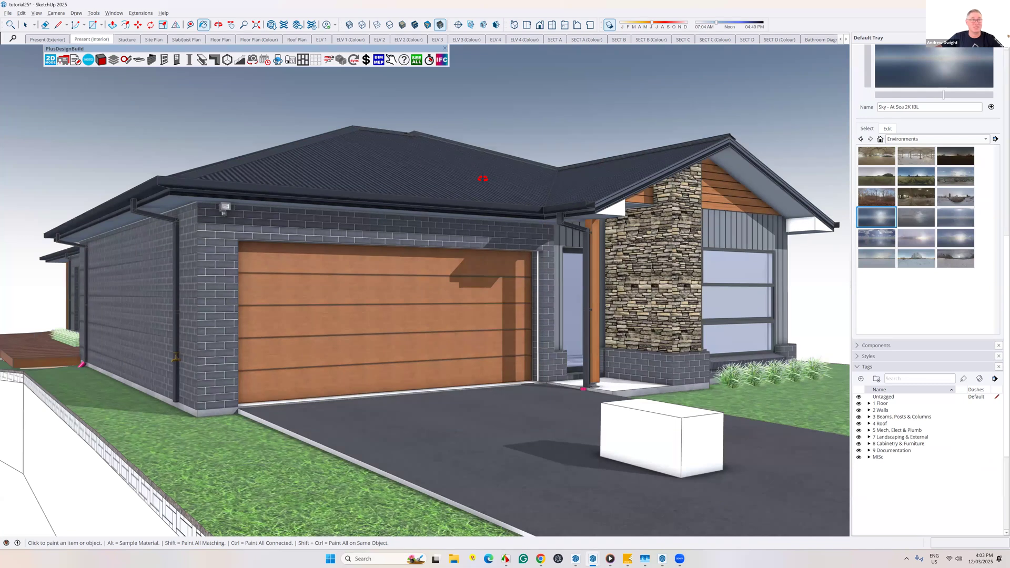
middle_click_drag(483, 179, 761, 190)
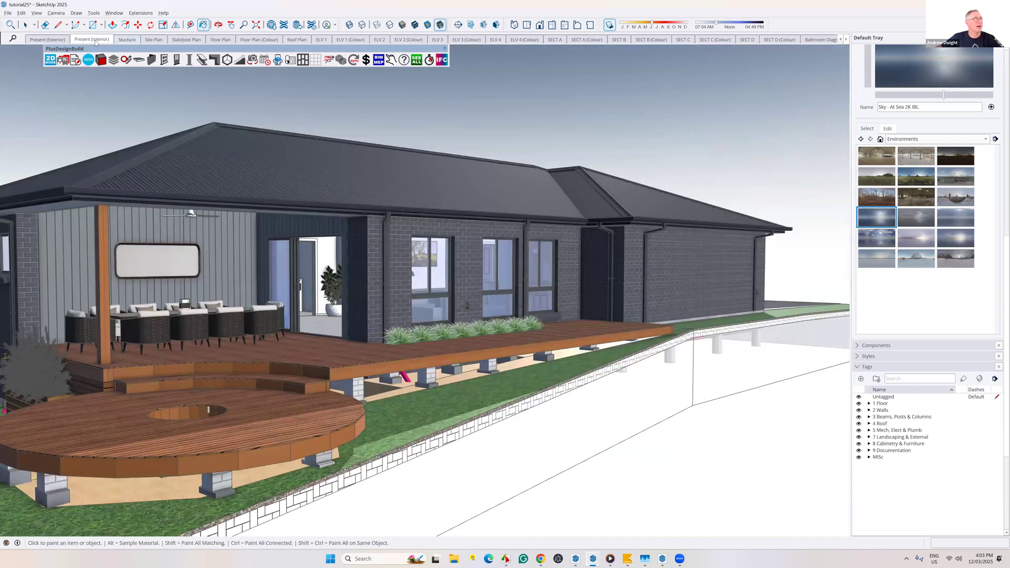
left_click(96, 42)
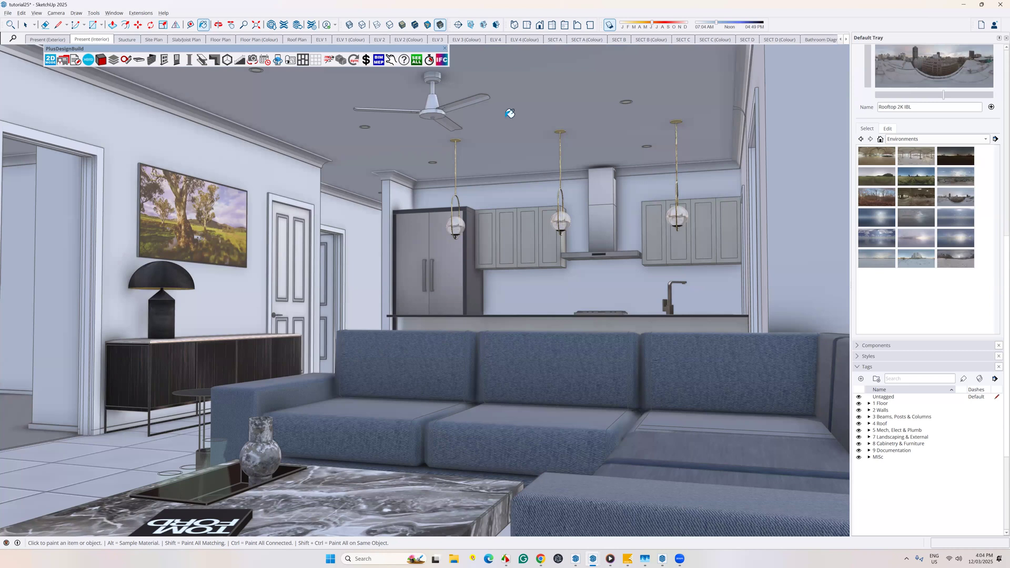
Apply the Sky - At Sea 2K IBL environment to the interior, and replace it with Snowy Field Clearing 2K IBL
scroll(940, 79, "up", 1)
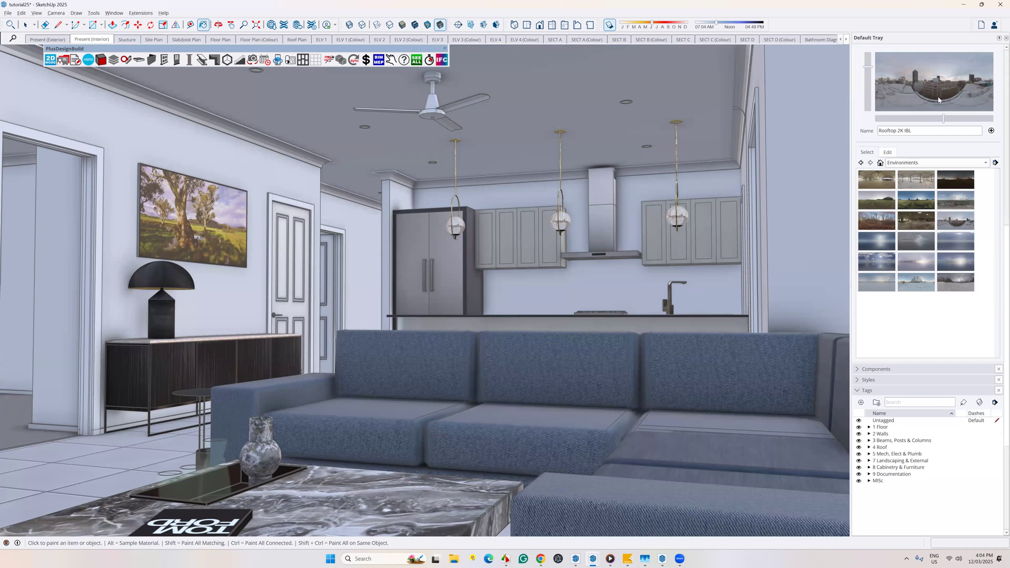
left_click(887, 241)
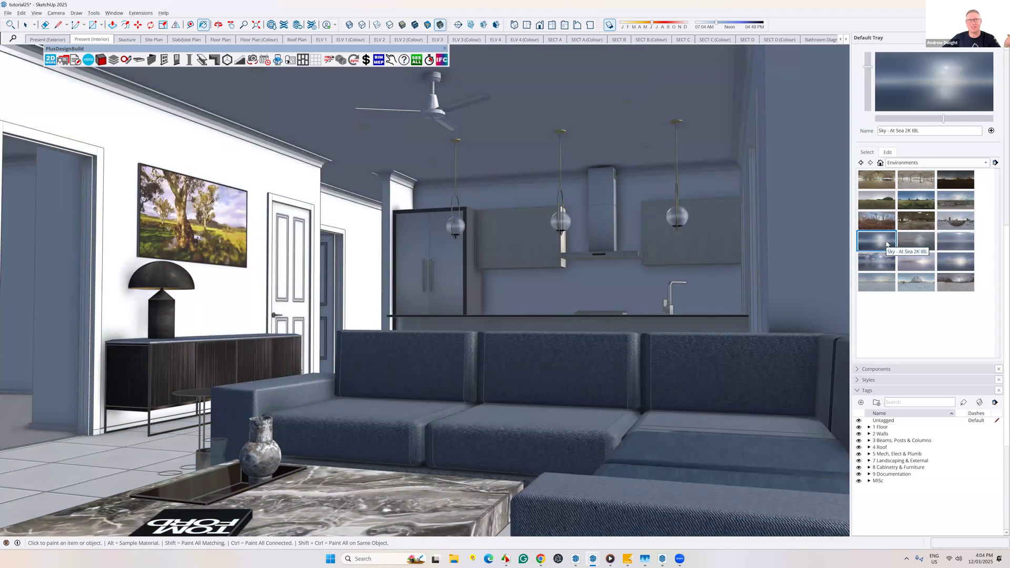
left_click(931, 273)
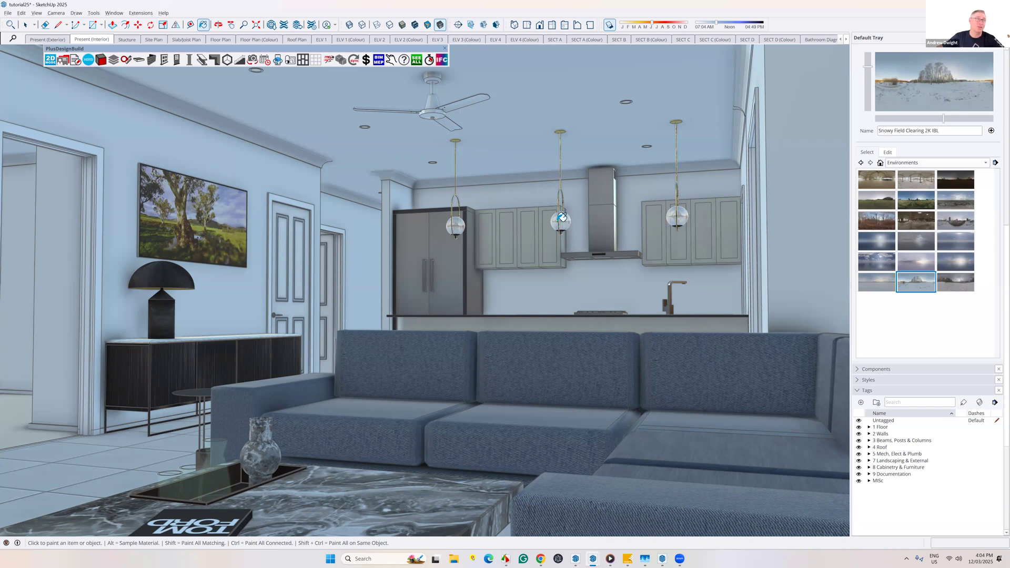
Examine the reflections in the kitchen's glass pendant lights, and switch the environment to Sky - Partial Clouds 2K IBL
scroll(563, 217, "up", 5)
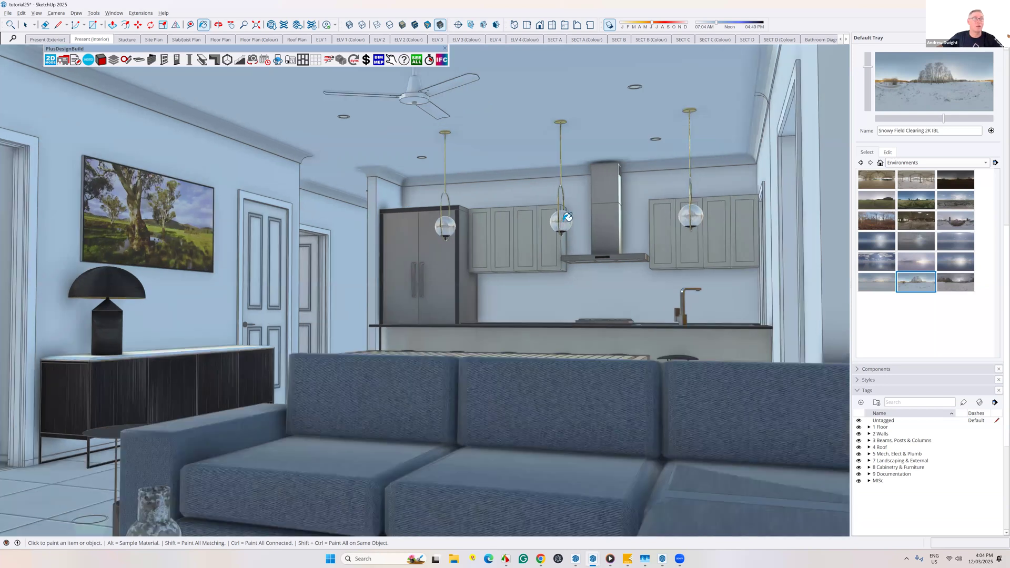
scroll(569, 216, "up", 5)
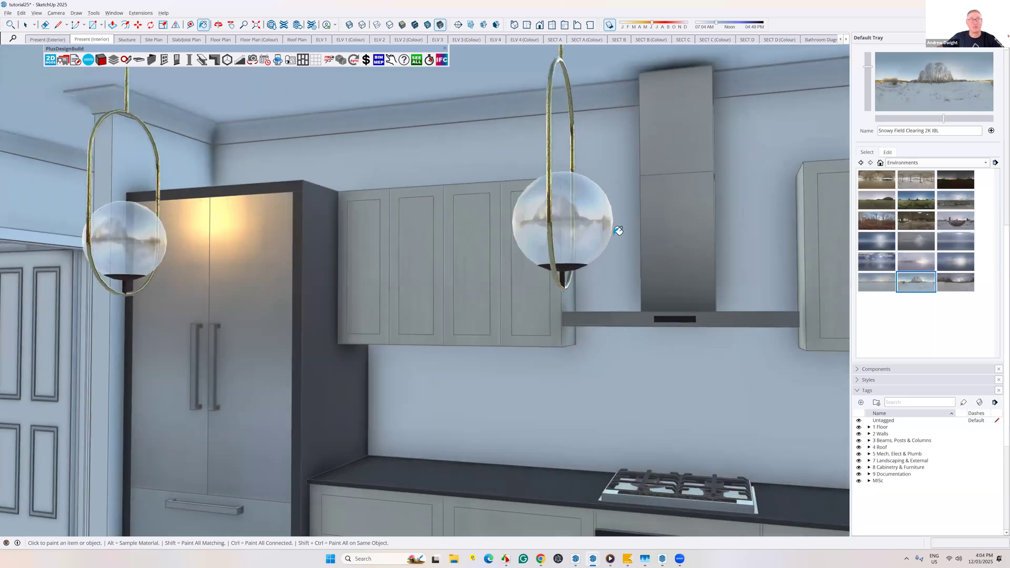
scroll(618, 231, "up", 3)
mouse_move(603, 208)
middle_mouse_down()
mouse_move(514, 210)
mouse_move(356, 99)
middle_mouse_up()
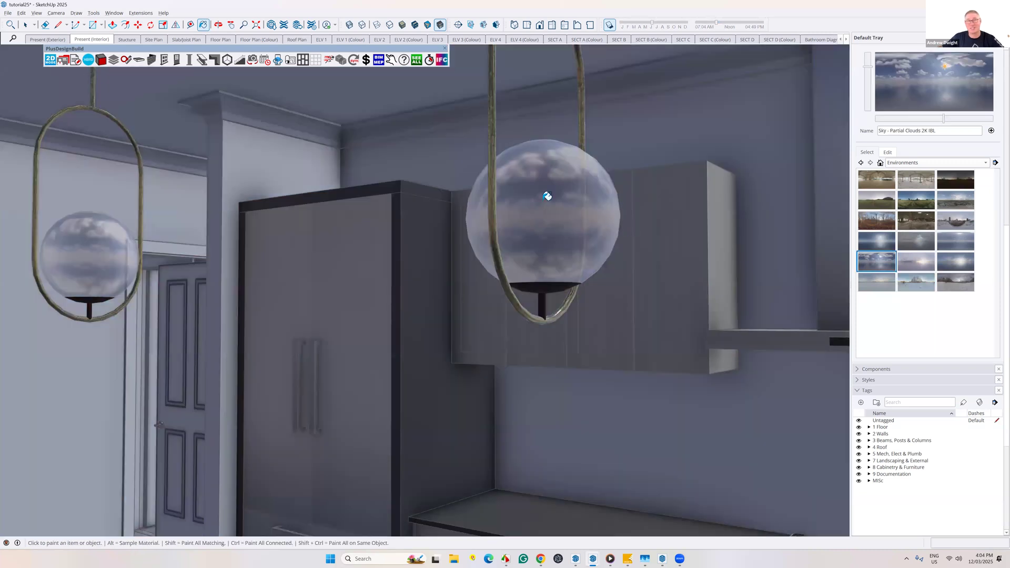
middle_click_drag(547, 196, 561, 206)
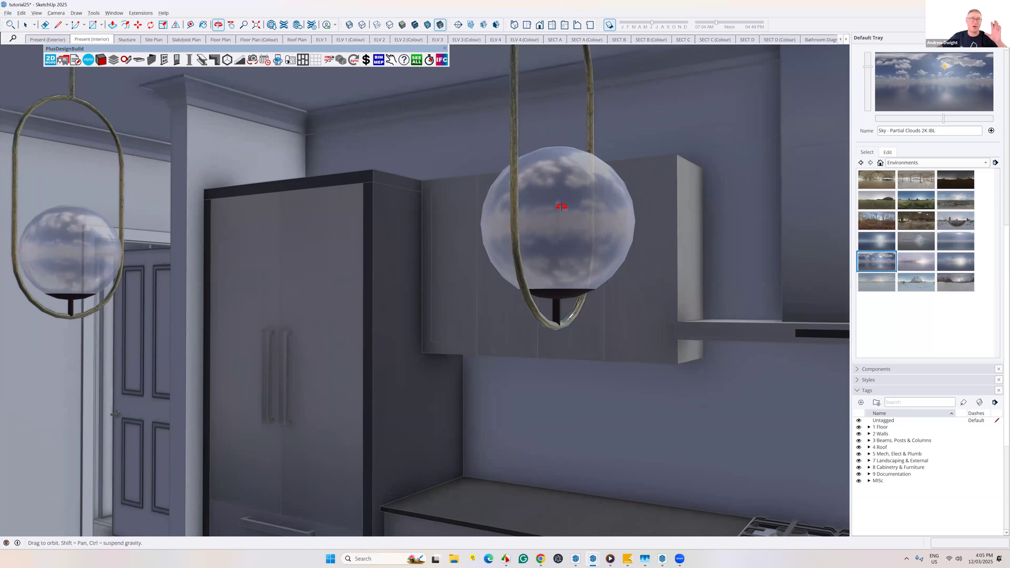
middle_click_drag(566, 207, 693, 219)
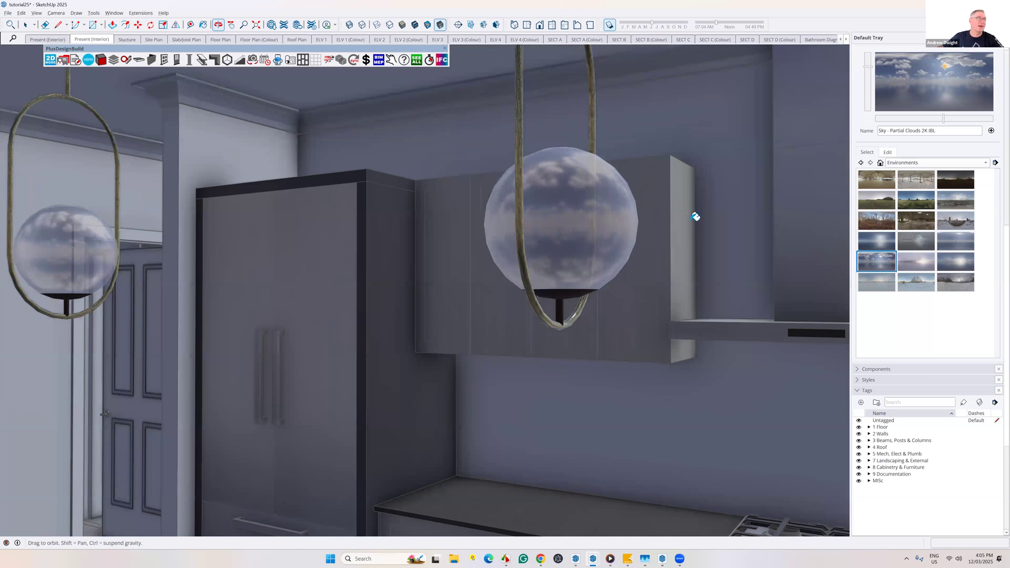
key("b")
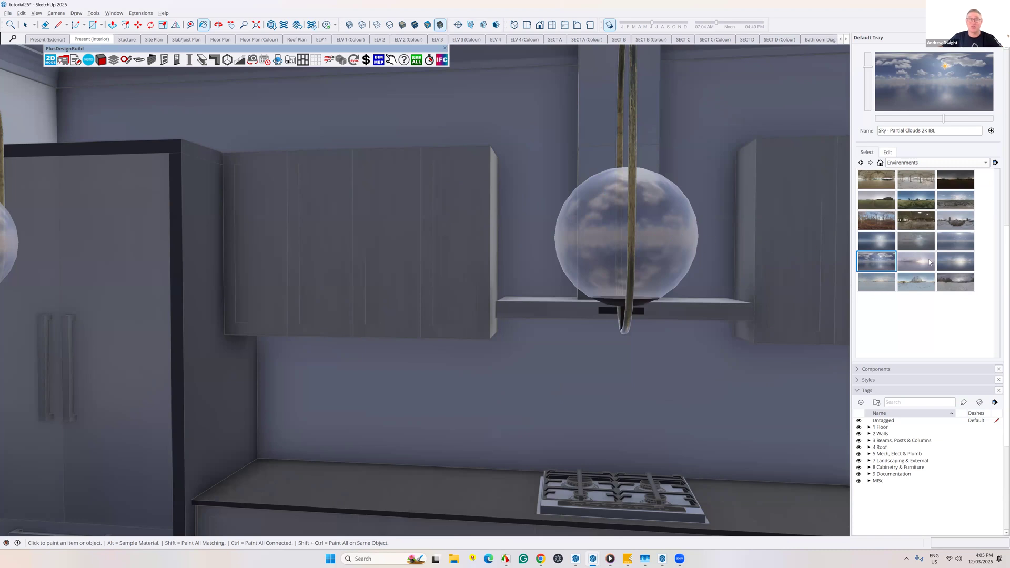
Apply the Construction Zone 2K IBL environment and view the whole kitchen and living area under it
left_click(914, 184)
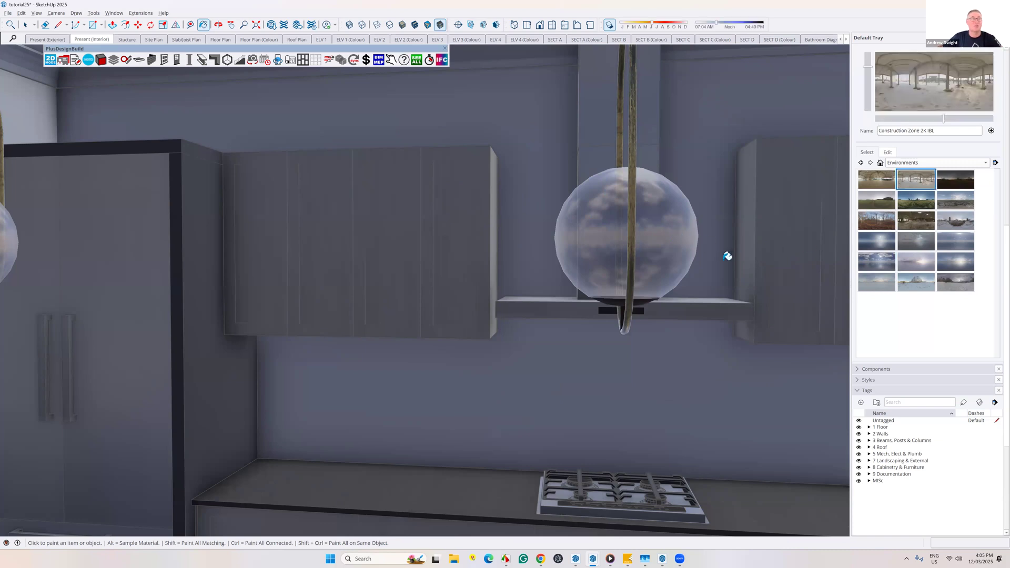
key("o")
scroll(557, 256, "down", 5)
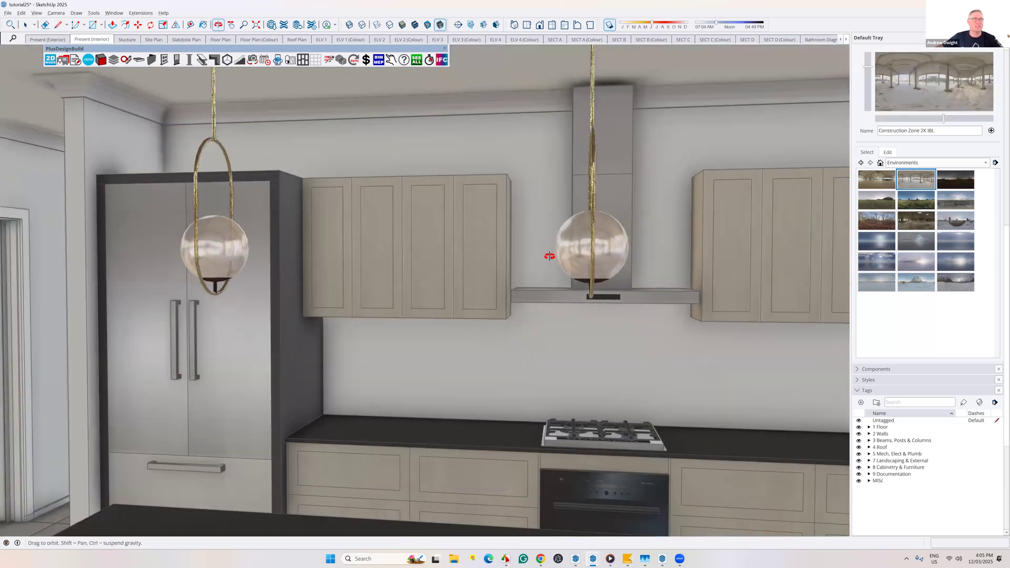
scroll(638, 200, "down", 8)
scroll(633, 204, "down", 6)
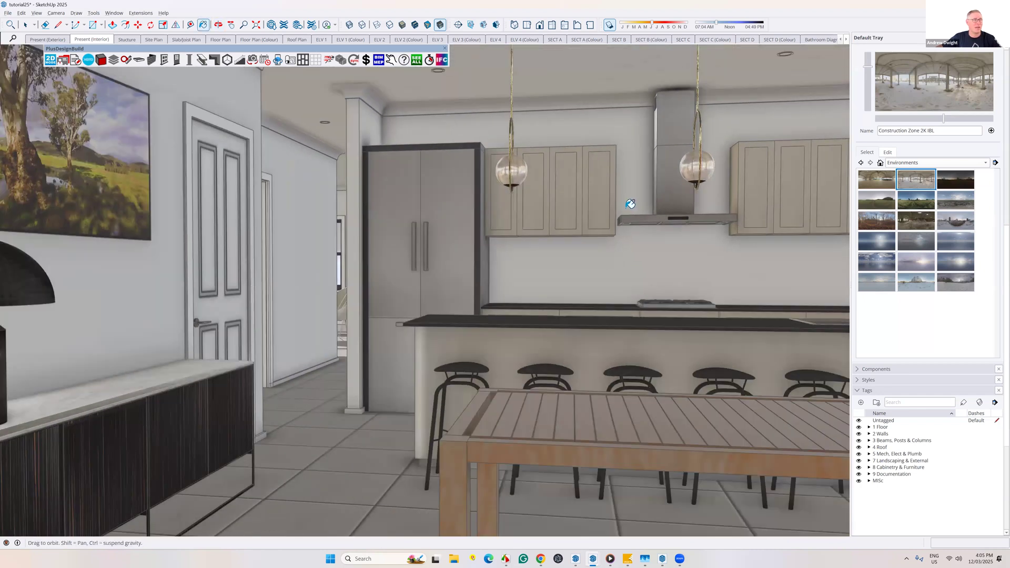
scroll(630, 204, "down", 6)
key("b")
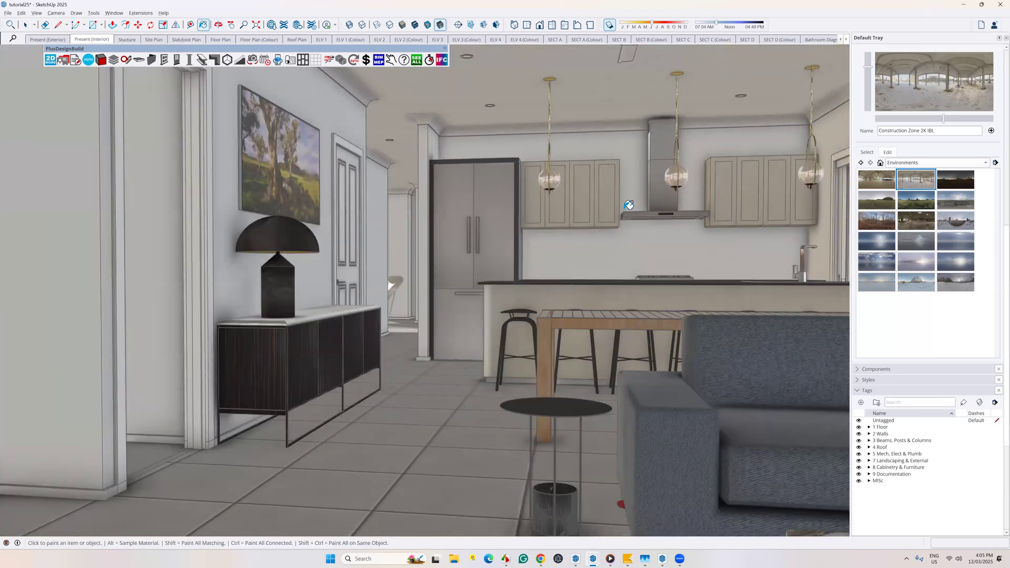
Examine the alfresco dining area's mirror and glass reflections and the rear exterior of the house under the Construction Zone environment
scroll(589, 211, "down", 4)
scroll(594, 208, "down", 5)
key("o")
scroll(595, 215, "down", 6)
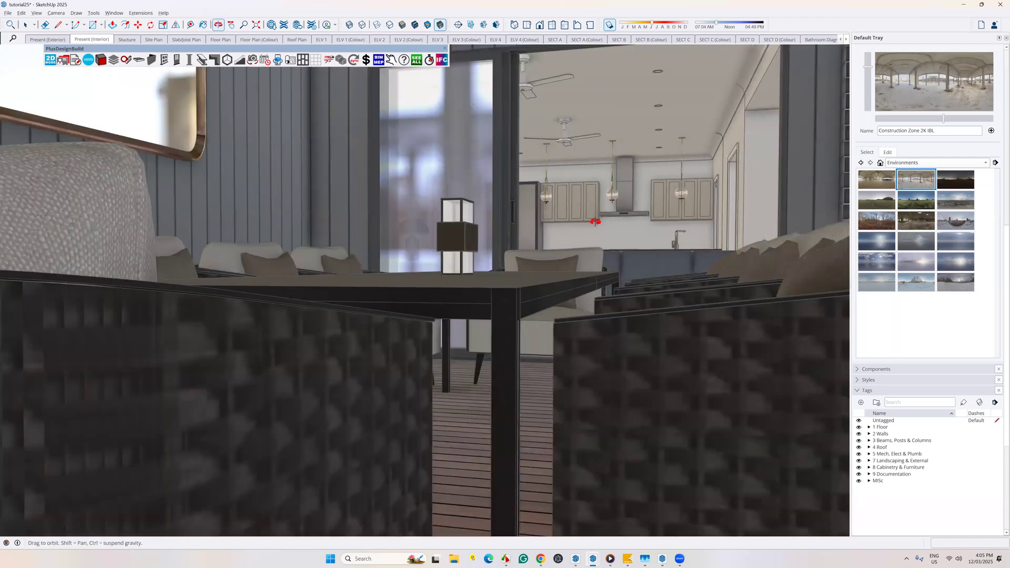
scroll(595, 221, "down", 5)
left_click_drag(611, 223, 616, 223)
scroll(615, 220, "down", 5)
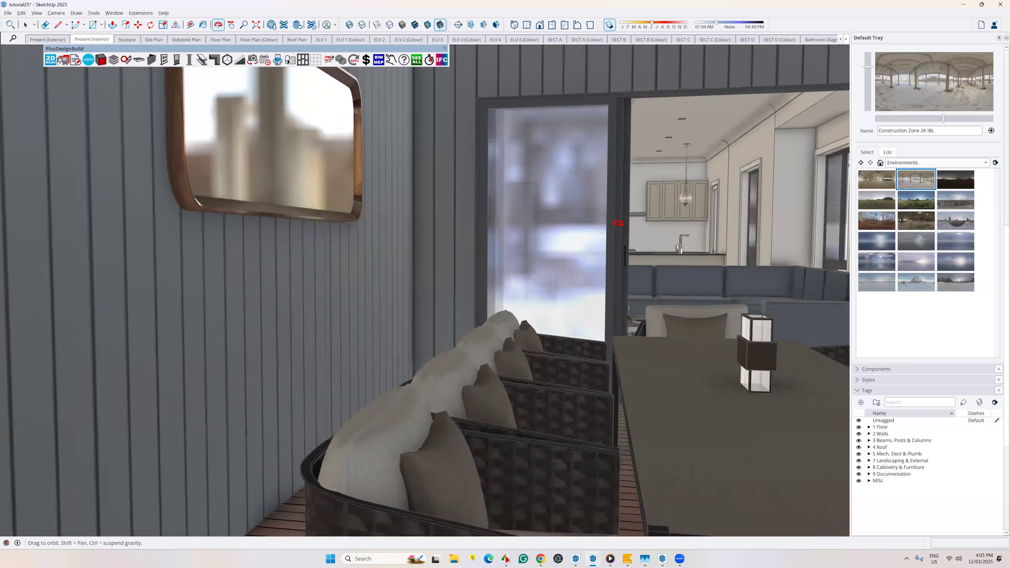
scroll(605, 223, "down", 3)
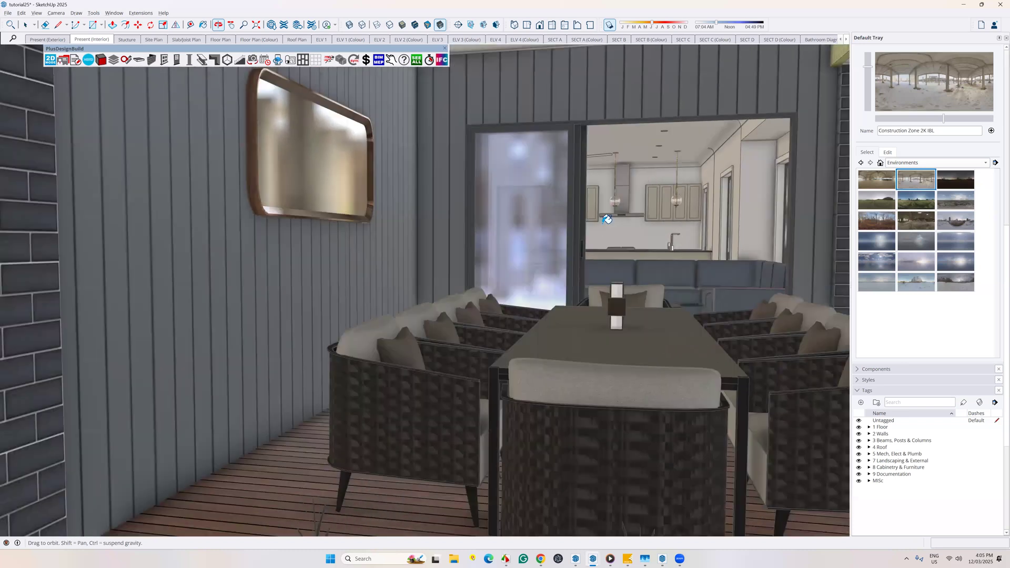
scroll(610, 222, "down", 3)
scroll(637, 221, "down", 1)
scroll(640, 222, "down", 5)
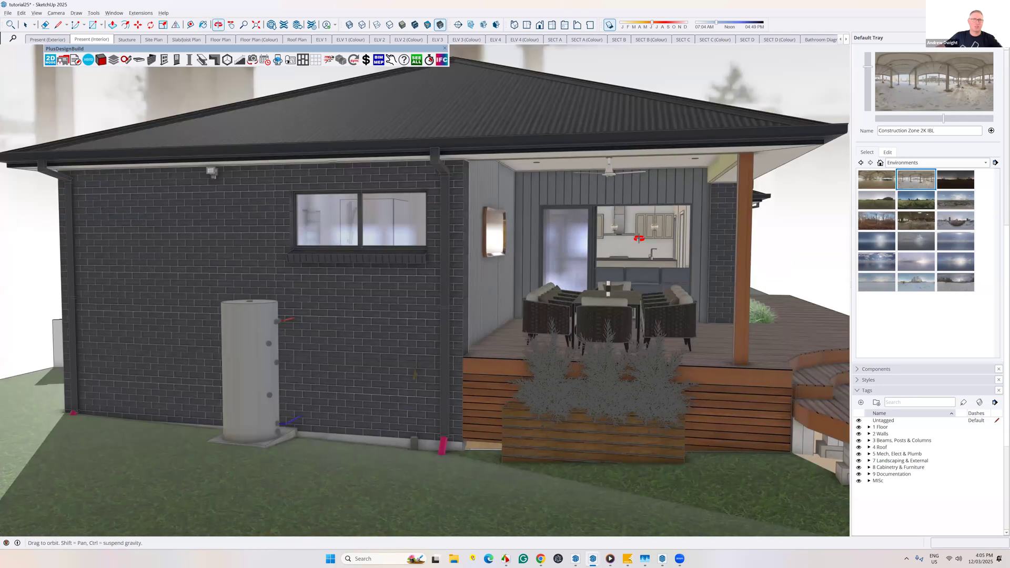
left_click_drag(639, 238, 638, 239)
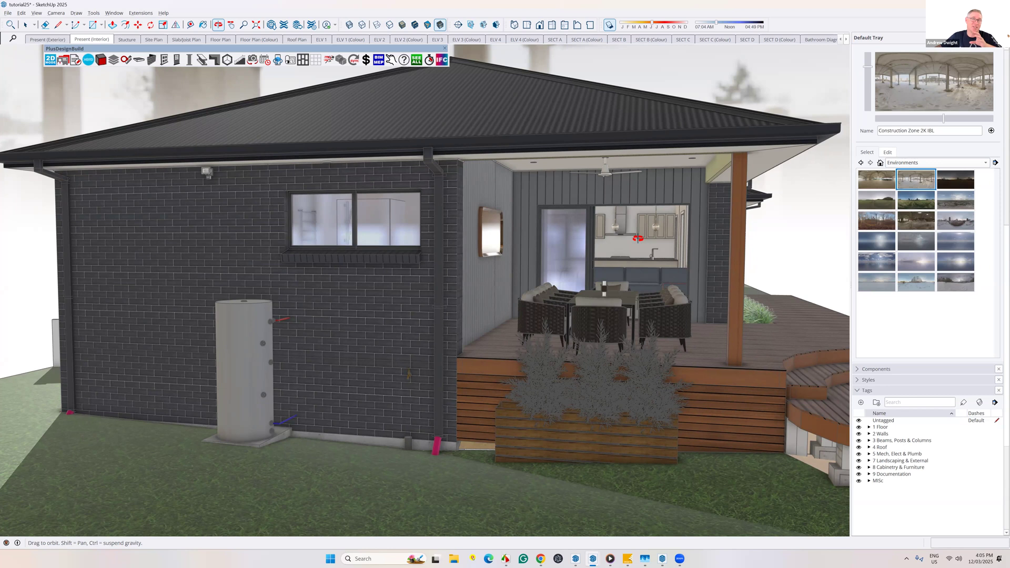
left_click_drag(638, 238, 614, 240)
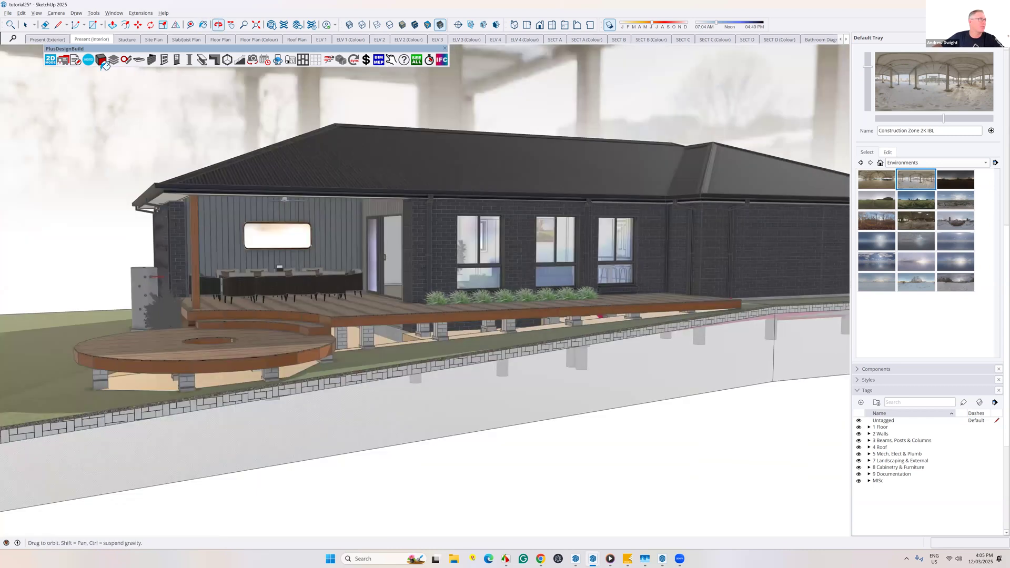
Return to the Present (Exterior) scene and show the brick material's metalness, roughness, normal and ambient occlusion settings
left_click(47, 39)
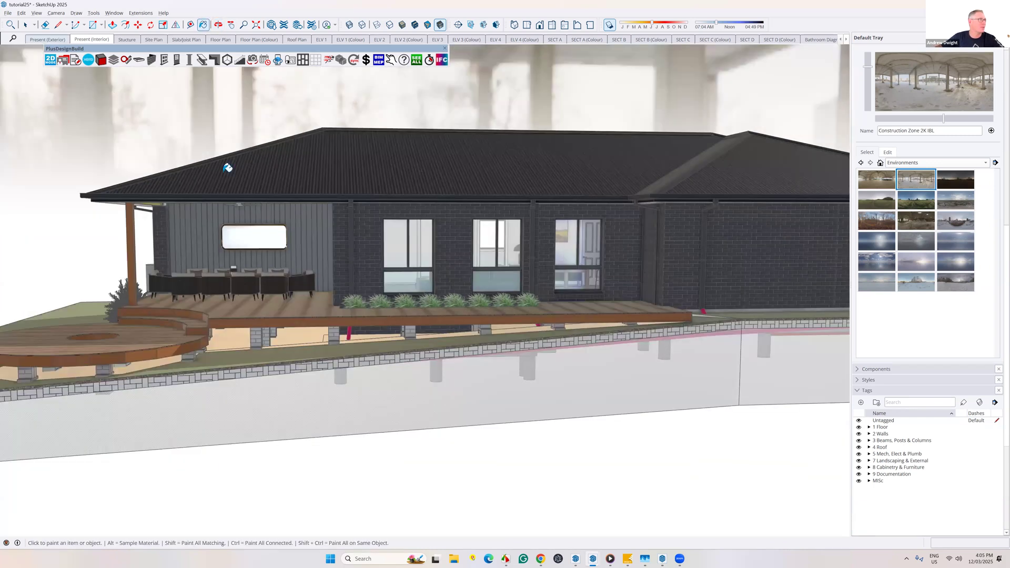
key("b")
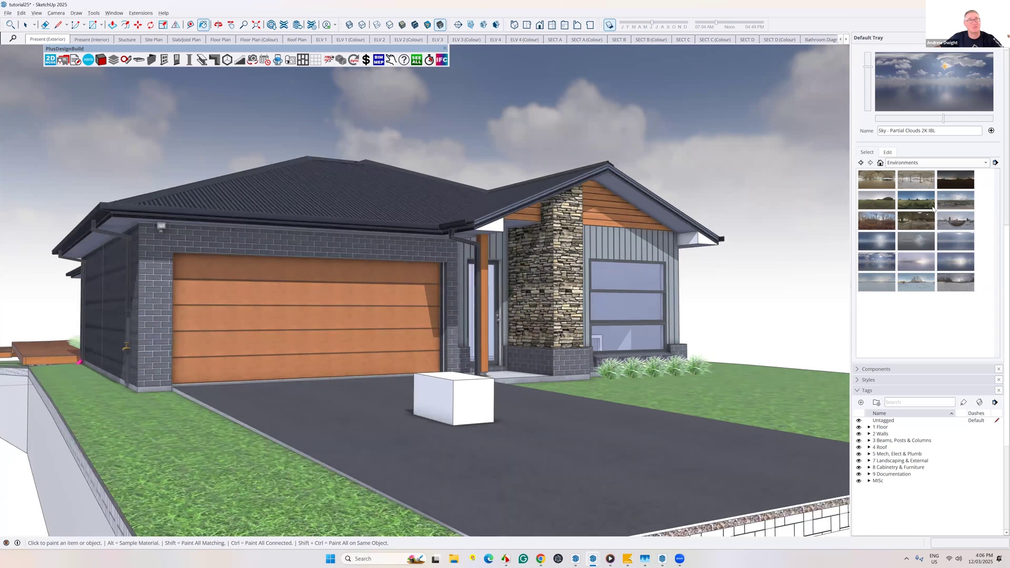
key("b")
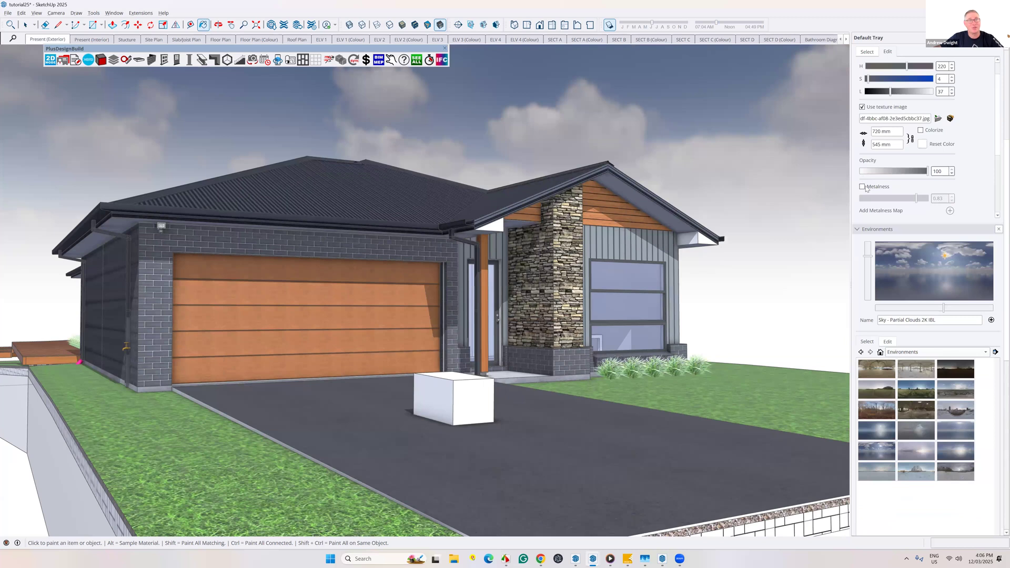
scroll(900, 190, "down", 3)
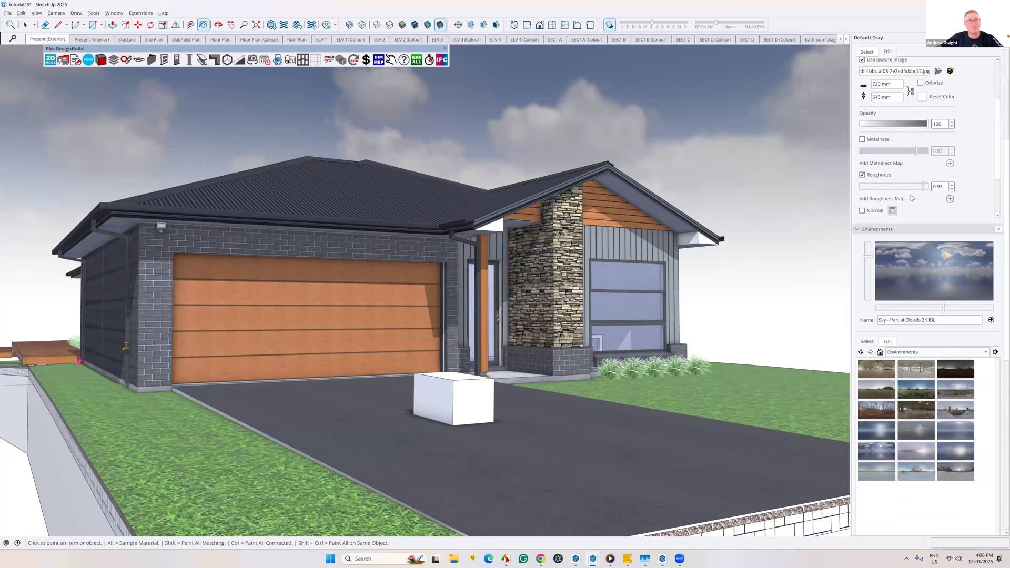
scroll(897, 183, "down", 1)
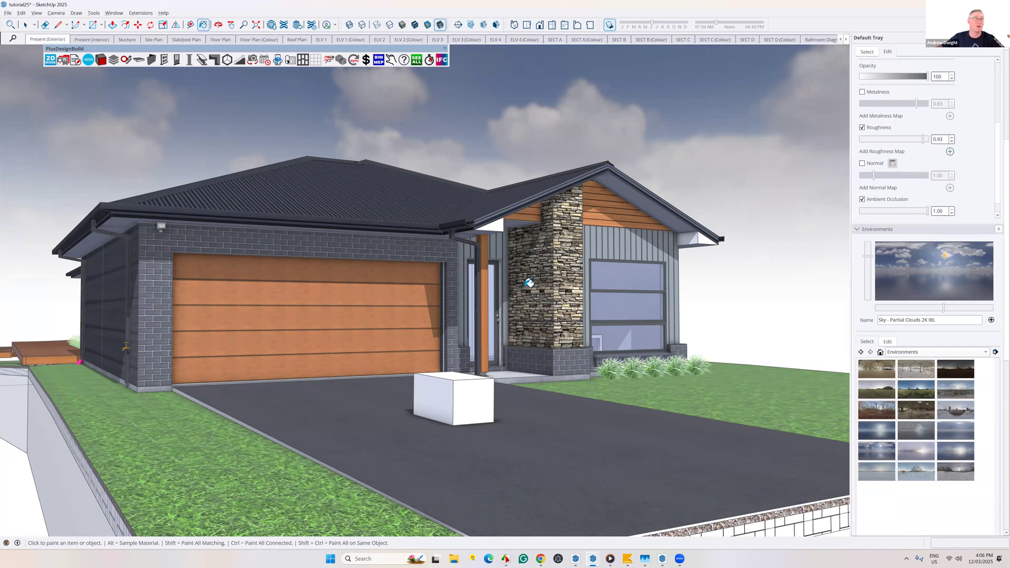
Select the stone-clad wall beside the front entry and start creating a similar wall from it
scroll(529, 282, "up", 3)
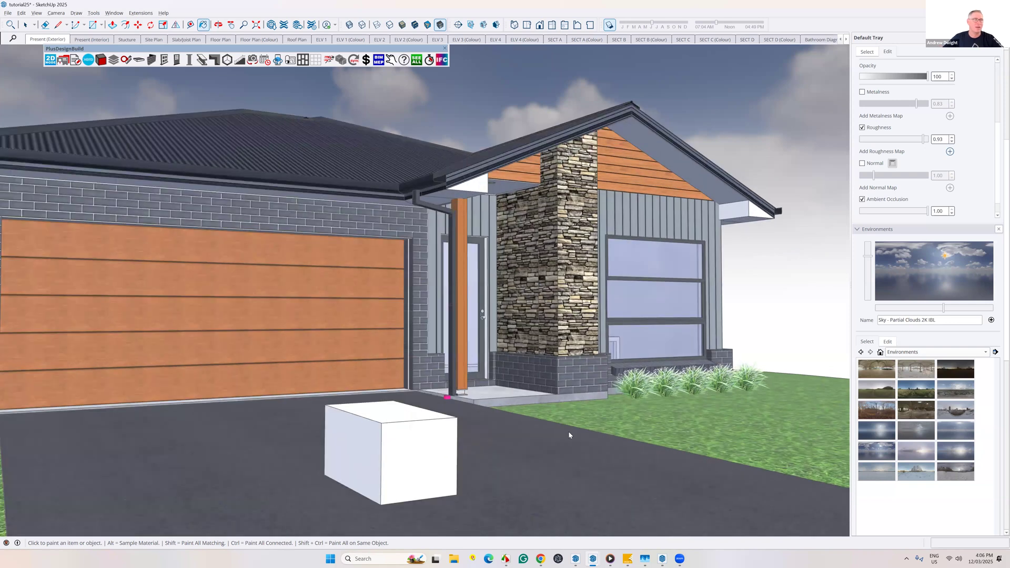
right_click(525, 288)
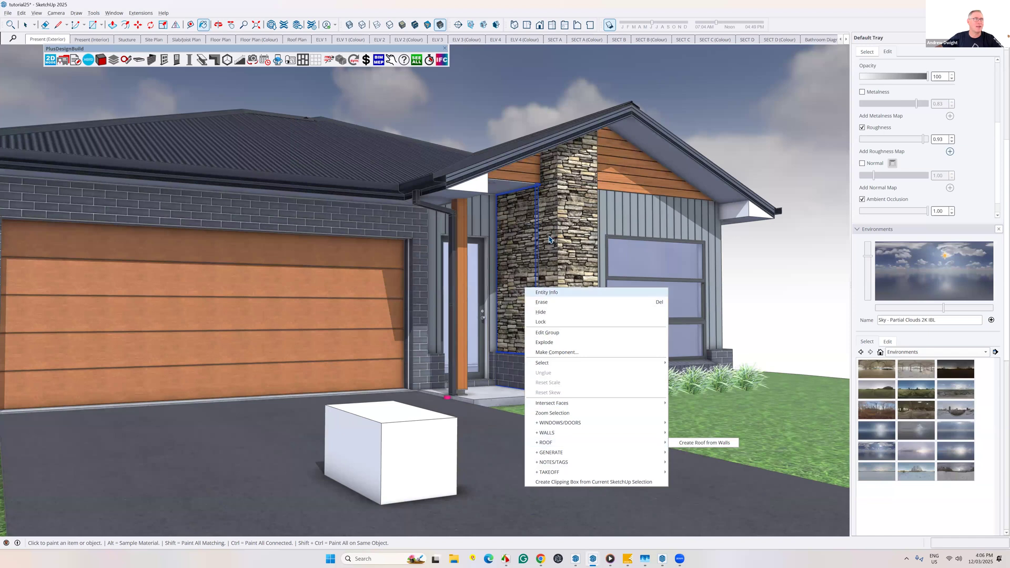
key("Escape")
key("space")
left_click(582, 386)
right_click(550, 436)
mouse_move(573, 382)
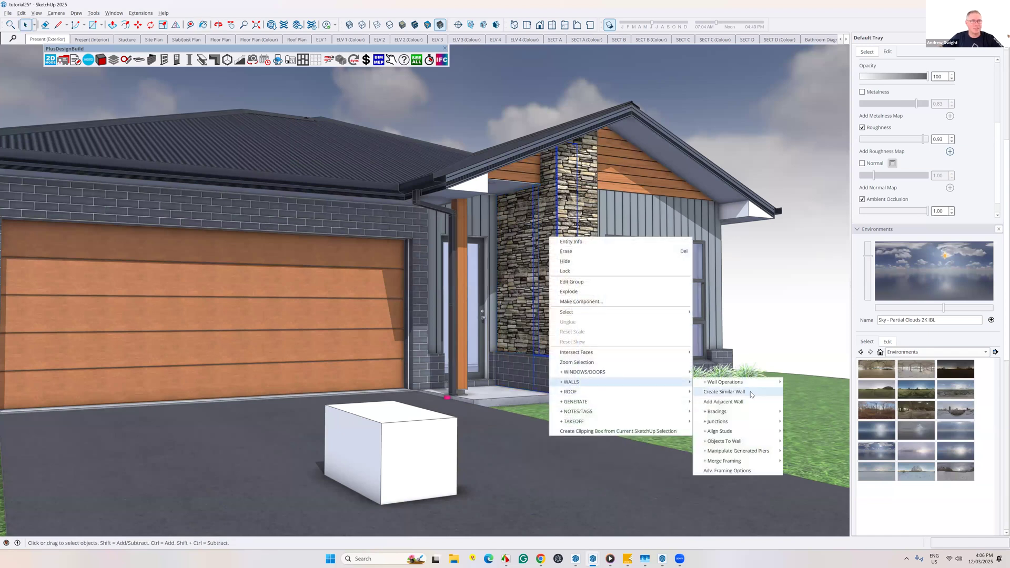
left_click(751, 392)
Draw a short wall of the same type in the empty space in front of the lot
scroll(551, 411, "down", 1)
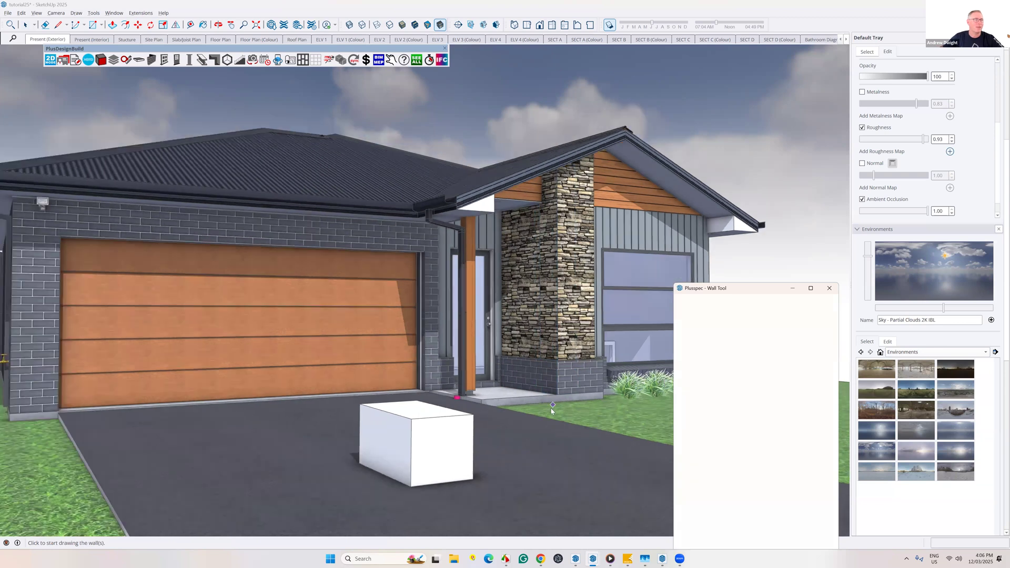
scroll(555, 432, "down", 4)
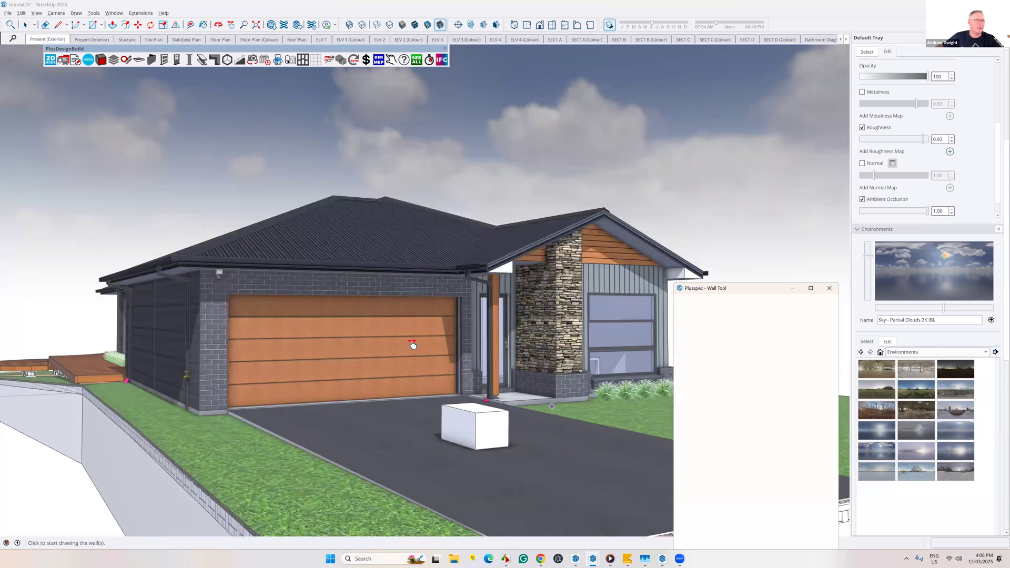
scroll(563, 409, "down", 3)
middle_click_drag(558, 416, 496, 454)
left_click(474, 449)
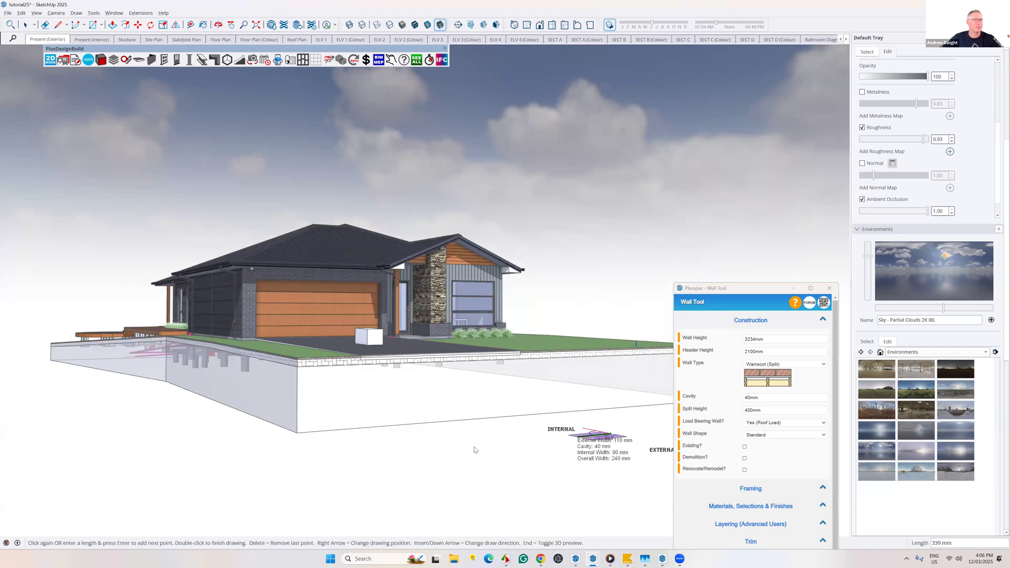
double_click(474, 450)
Examine the new sample wall's stone cladding and brick base up close and from farther back beside the house
key("o")
middle_click_drag(538, 367, 491, 531)
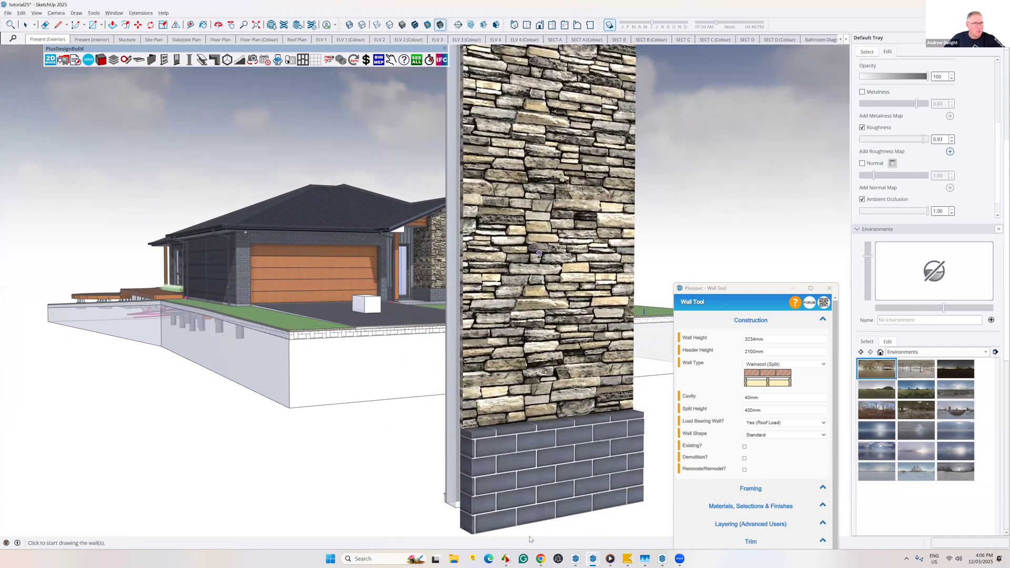
mouse_move(593, 559)
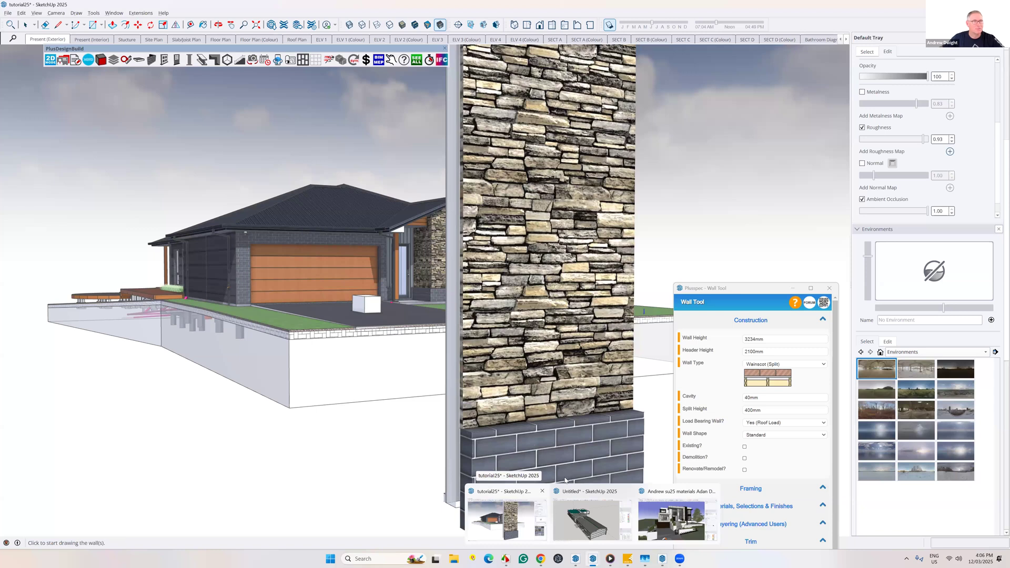
scroll(545, 414, "down", 3)
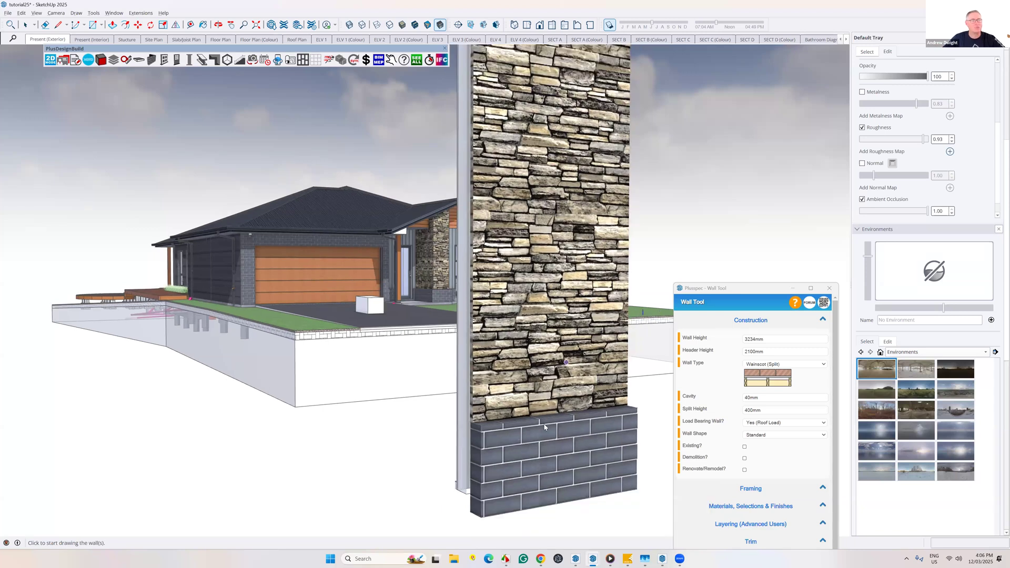
middle_click_drag(547, 423, 547, 420)
scroll(547, 414, "down", 3)
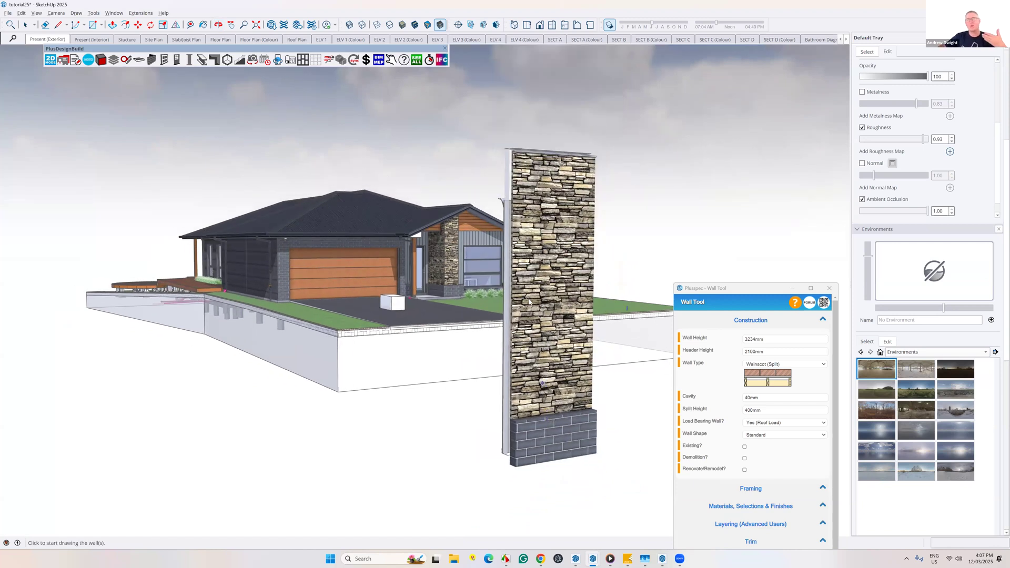
scroll(529, 301, "up", 3)
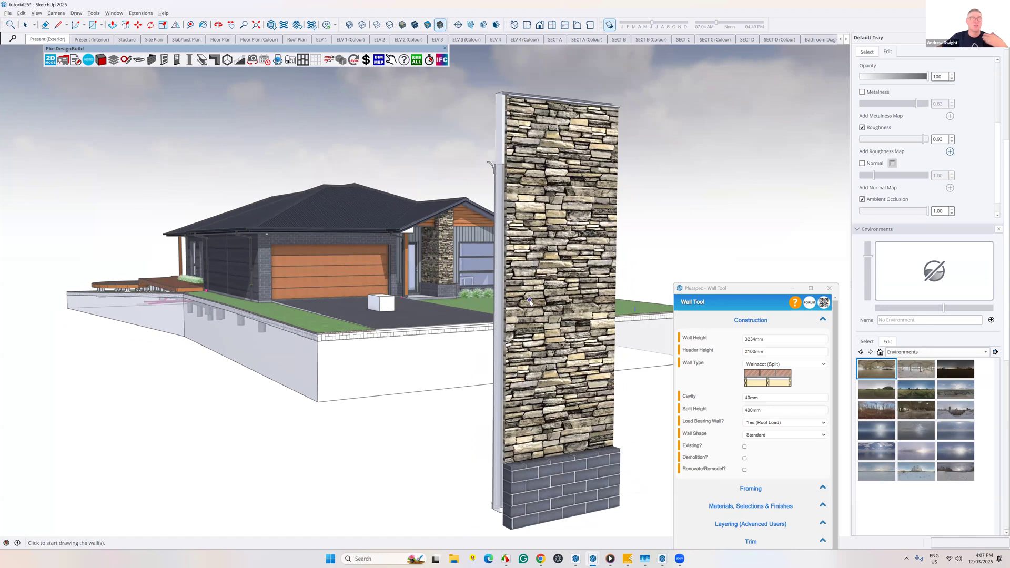
scroll(529, 300, "down", 2)
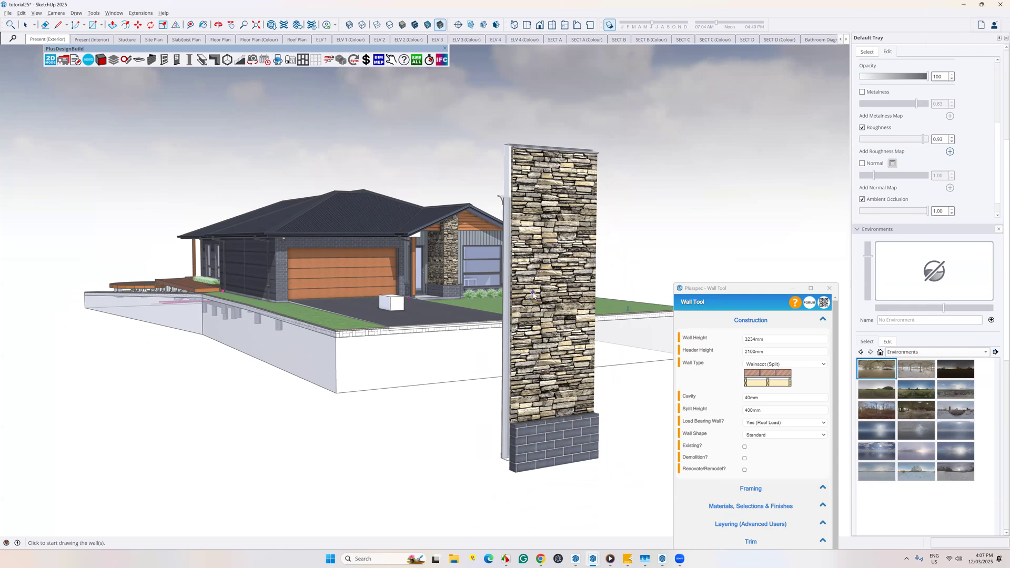
middle_click_drag(694, 283, 382, 62)
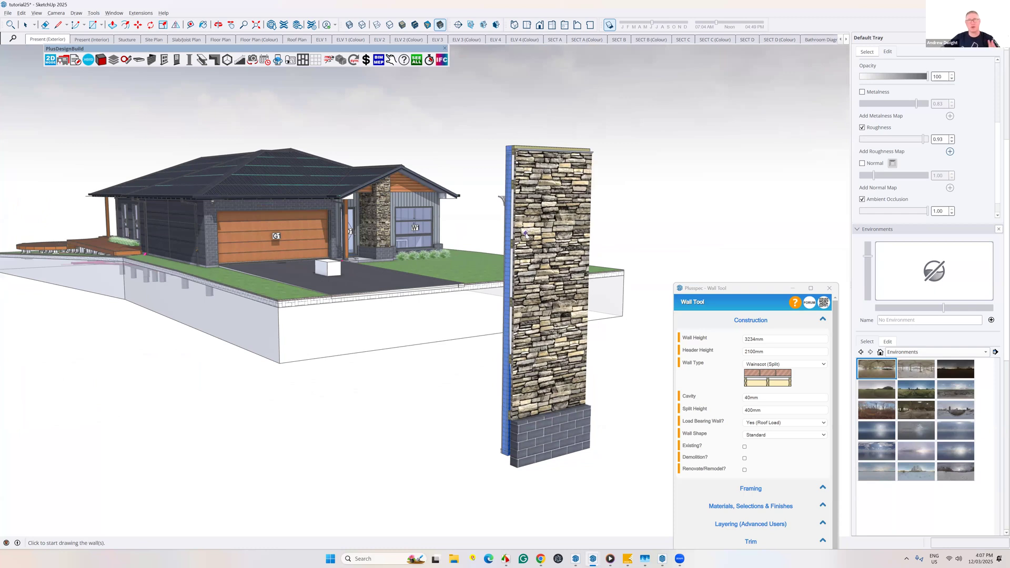
Delete the stone-clad sample wall standing in front of the lot
key("space")
left_click(542, 203)
key("Delete")
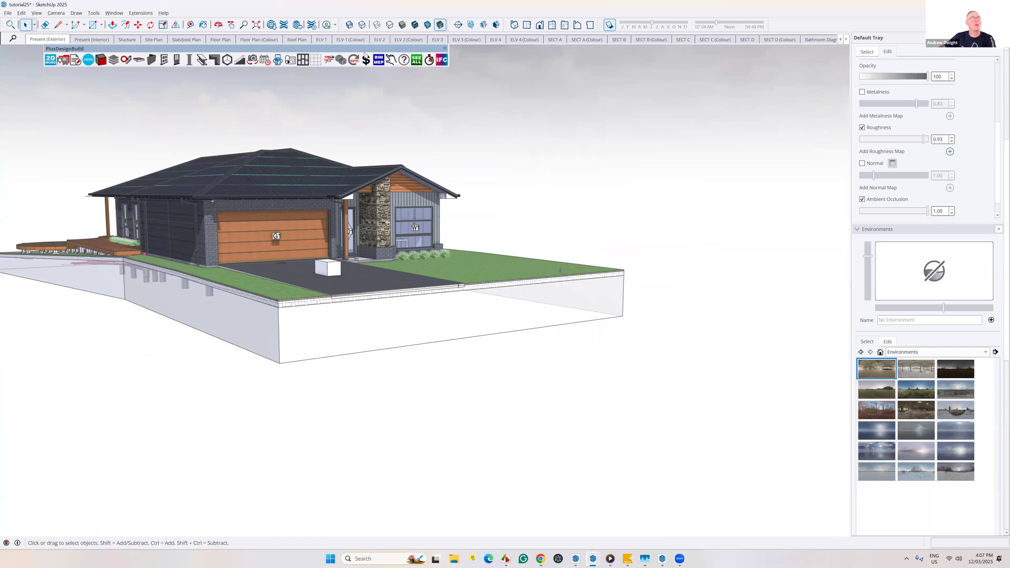
Show the front elevation in the ELV 1 scene and in the ELV 1 (Colour) scene
left_click(322, 40)
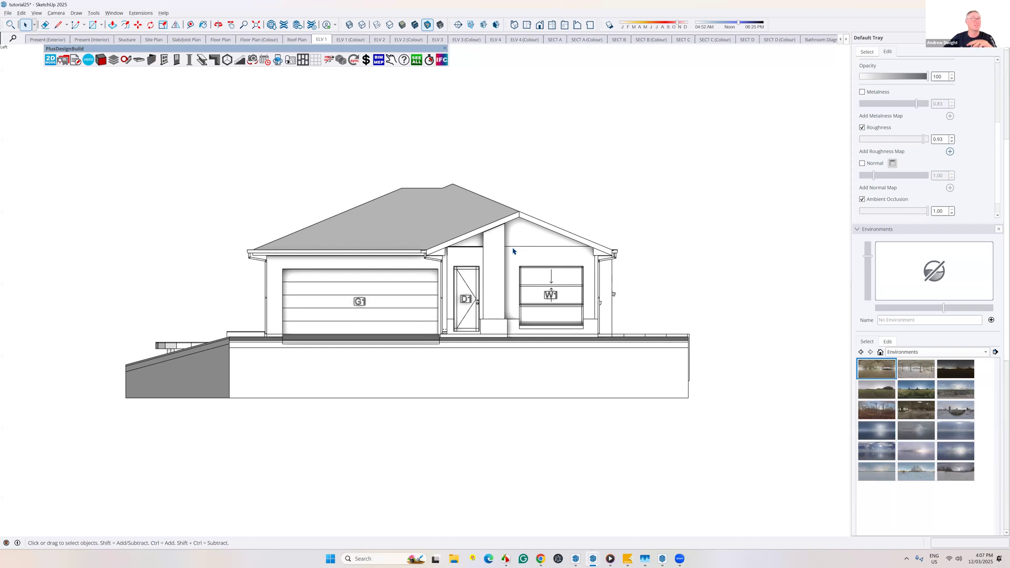
left_click(355, 40)
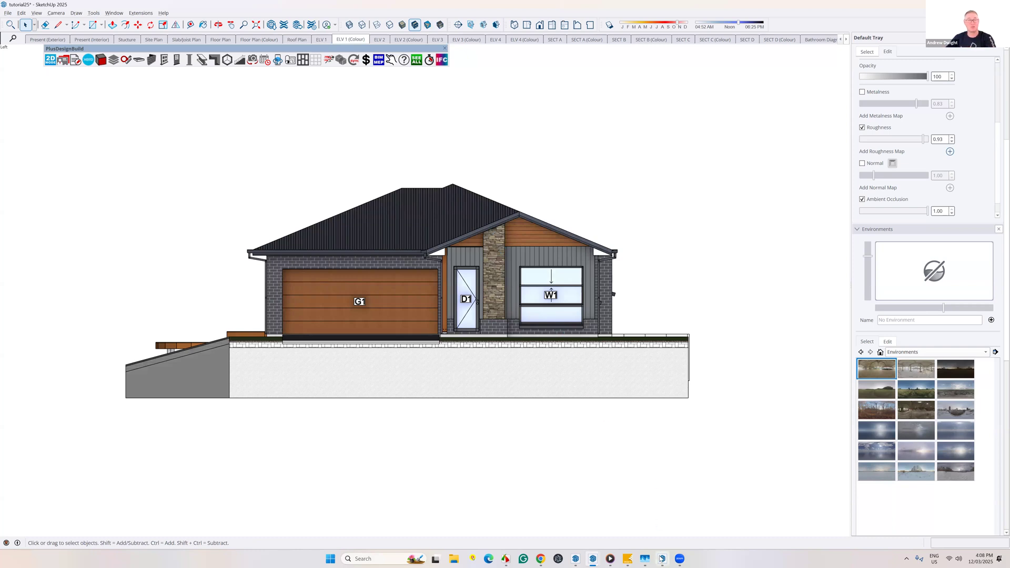
Switch to the LayOut document and go through its pages from Cover Page to Elevations
left_click(662, 558)
left_click(341, 26)
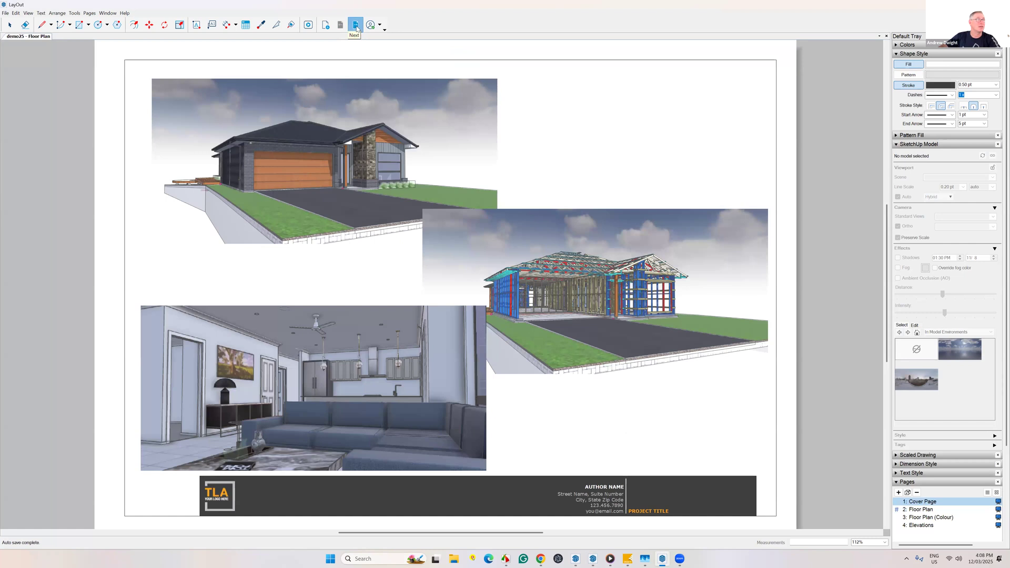
left_click(357, 26)
left_click(356, 26)
left_click(356, 26)
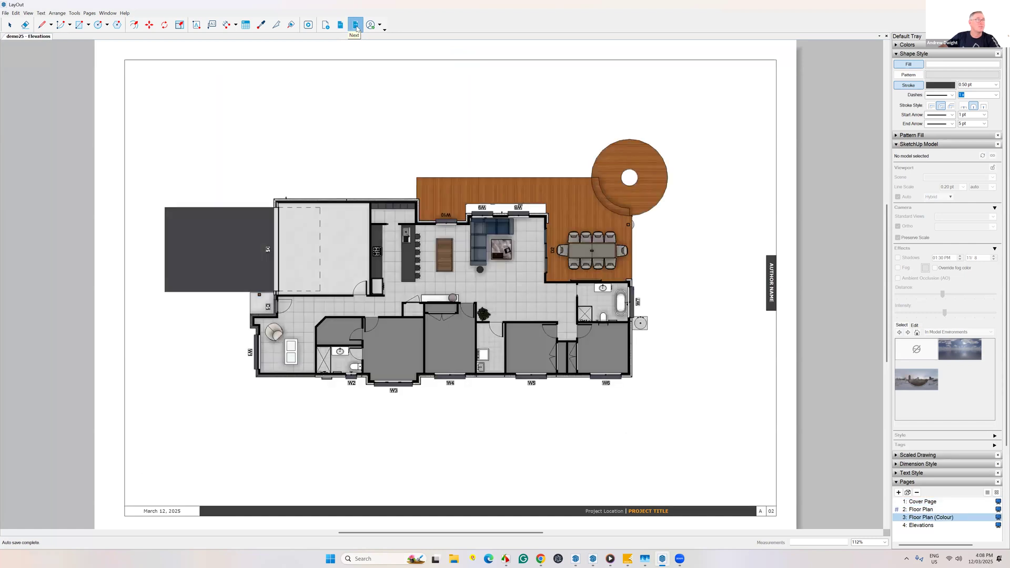
left_click(356, 26)
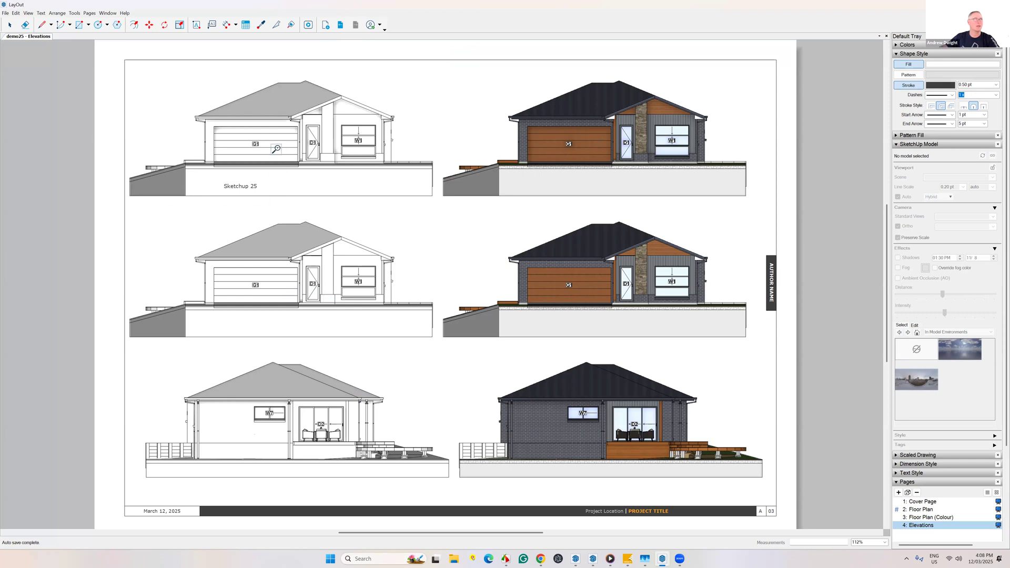
Examine the line-drawn front elevations up close on the Elevations page, including the one labelled Sketchup 25
left_click_drag(124, 54, 443, 343)
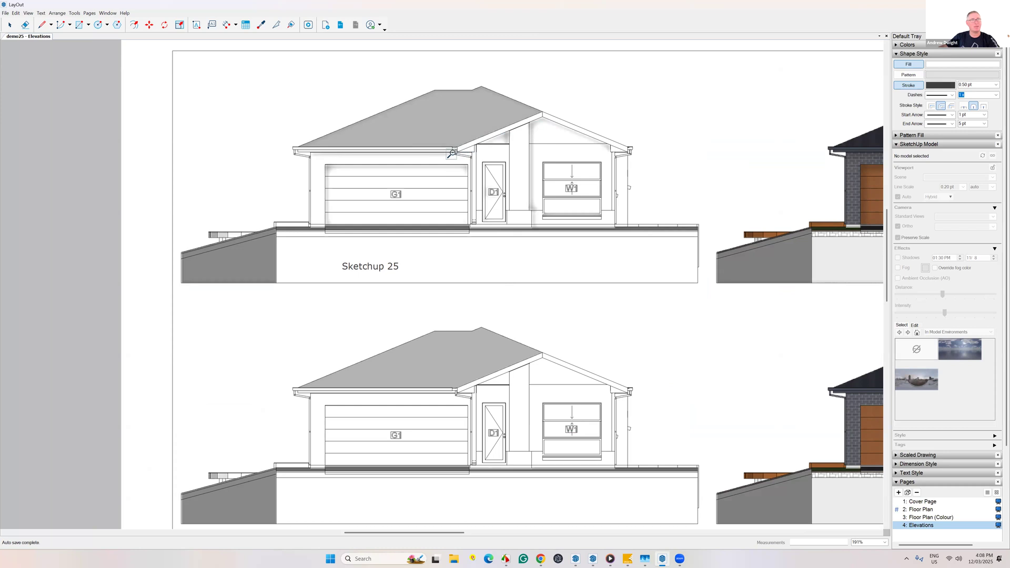
scroll(433, 158, "down", 3)
scroll(433, 158, "down", 4)
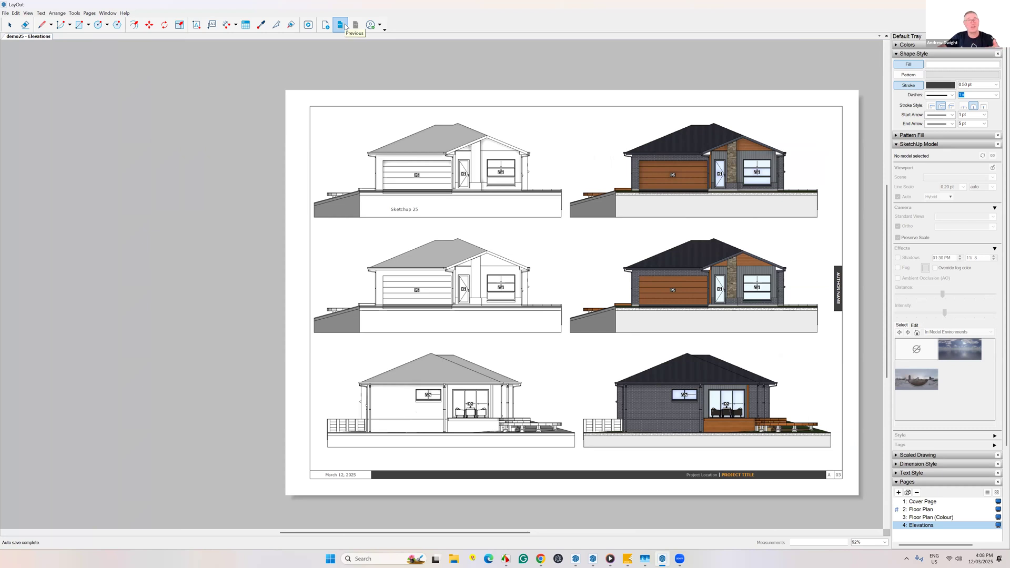
Go back through Floor Plan (Colour) to the Floor Plan page and examine the living and outdoor dining areas up close
left_click(345, 27)
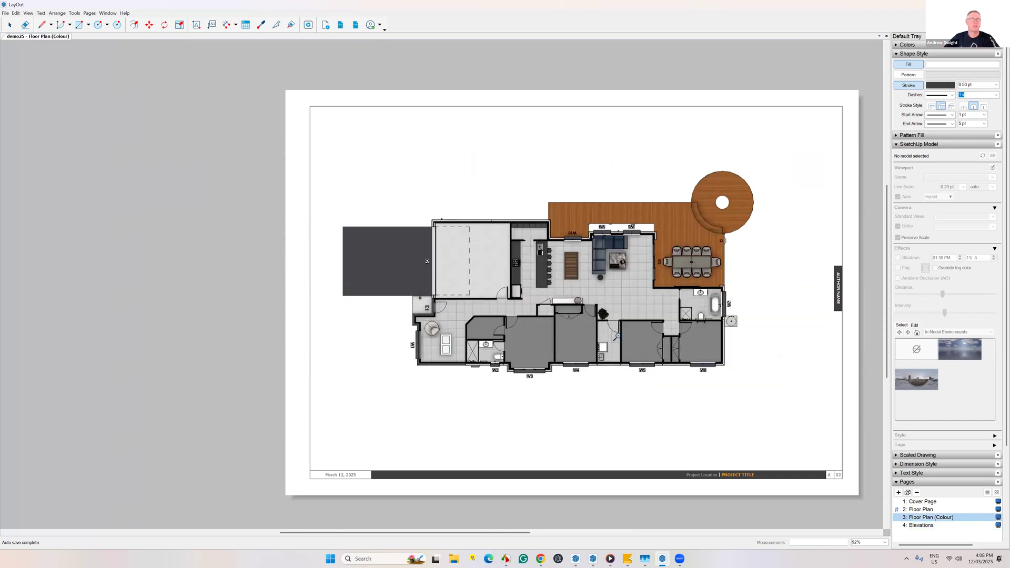
left_click(341, 25)
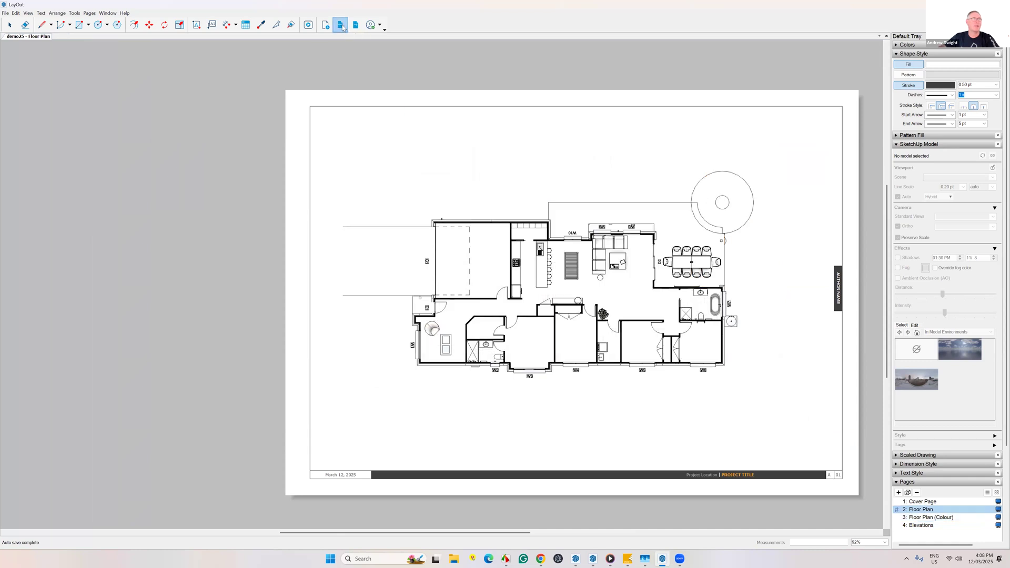
scroll(629, 274, "up", 3)
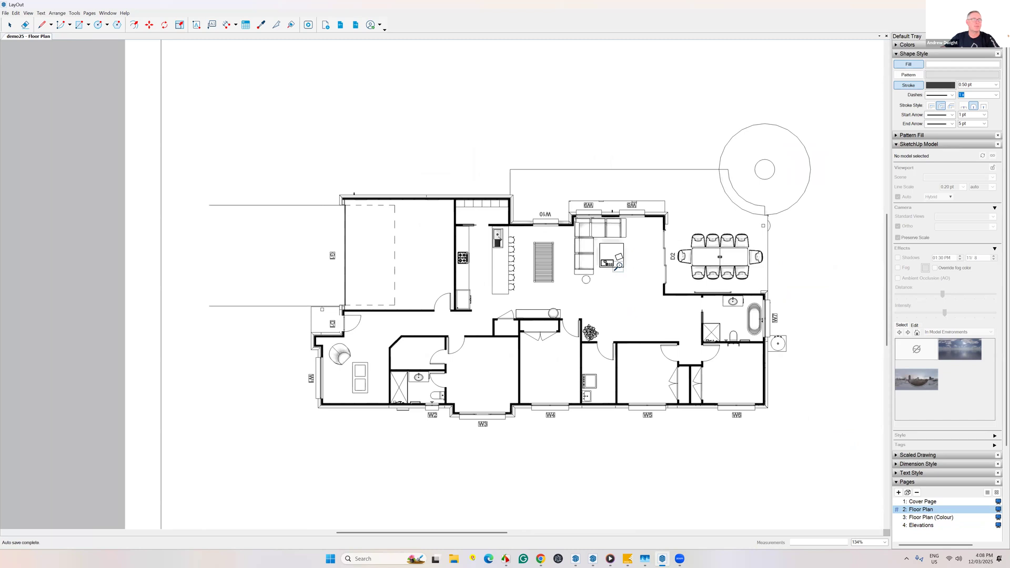
left_click_drag(578, 225, 676, 325)
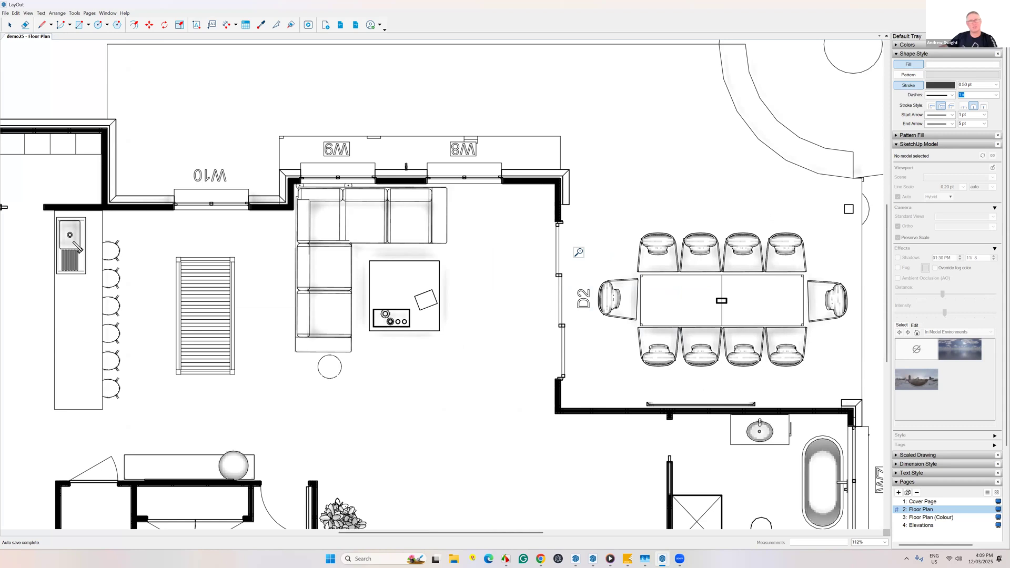
key("ctrl+shift+e")
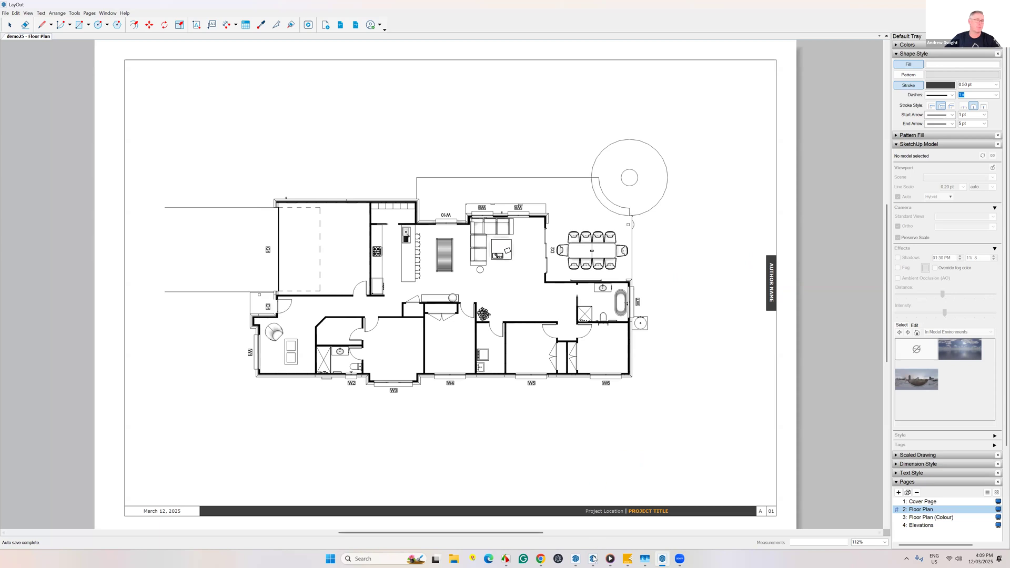
Switch back to the SketchUp house model and view the coloured house obliquely from above the driveway
mouse_move(593, 559)
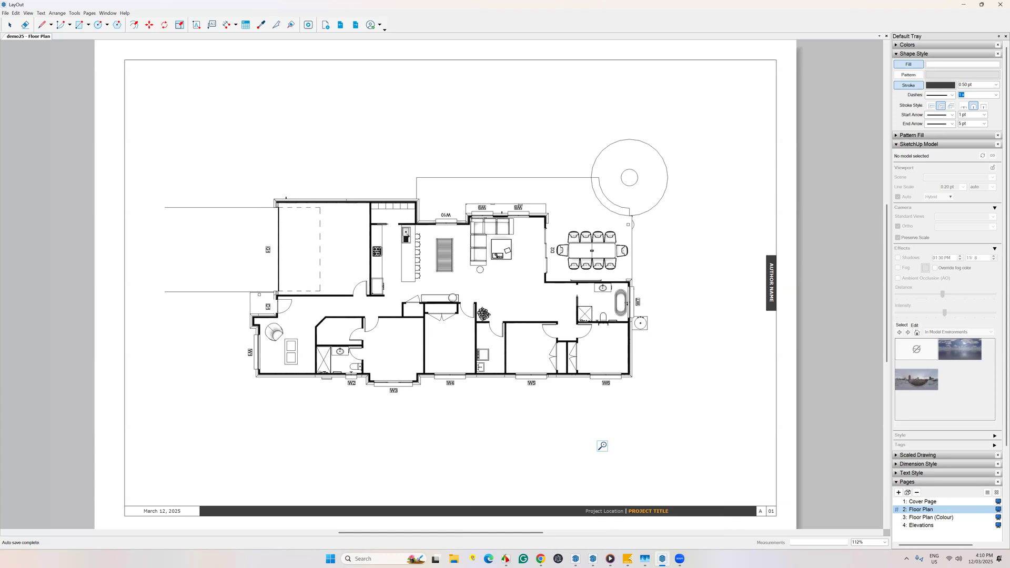
left_click(593, 558)
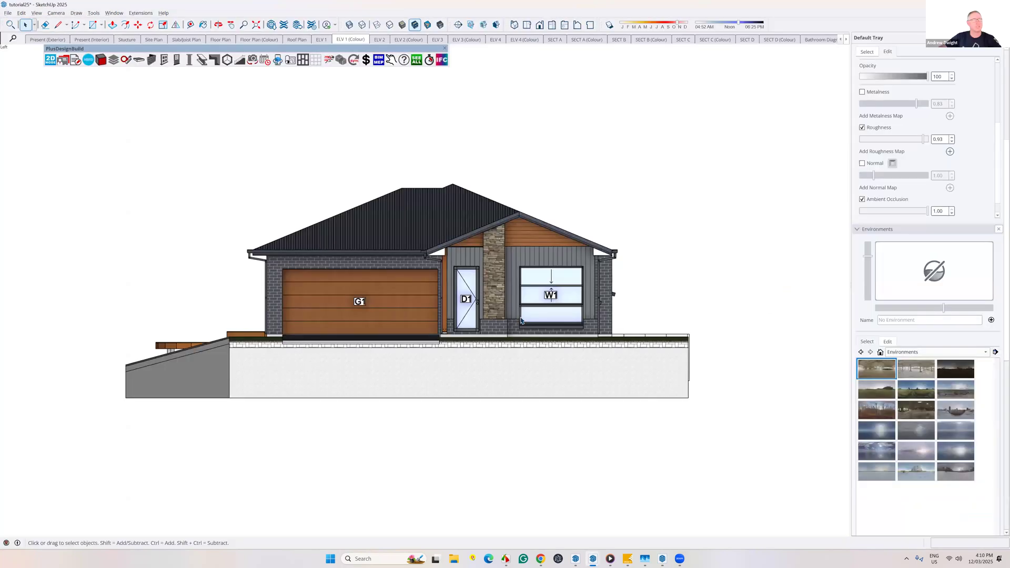
left_click_drag(603, 364, 910, 207)
key("space")
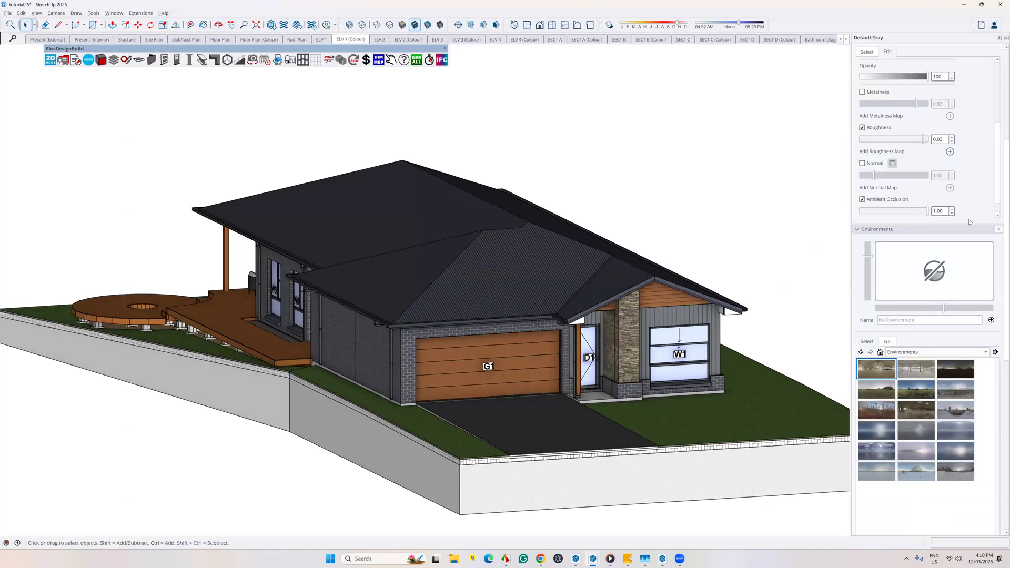
Toggle the visibility of the MISc tag off and back on
scroll(968, 220, "down", 3)
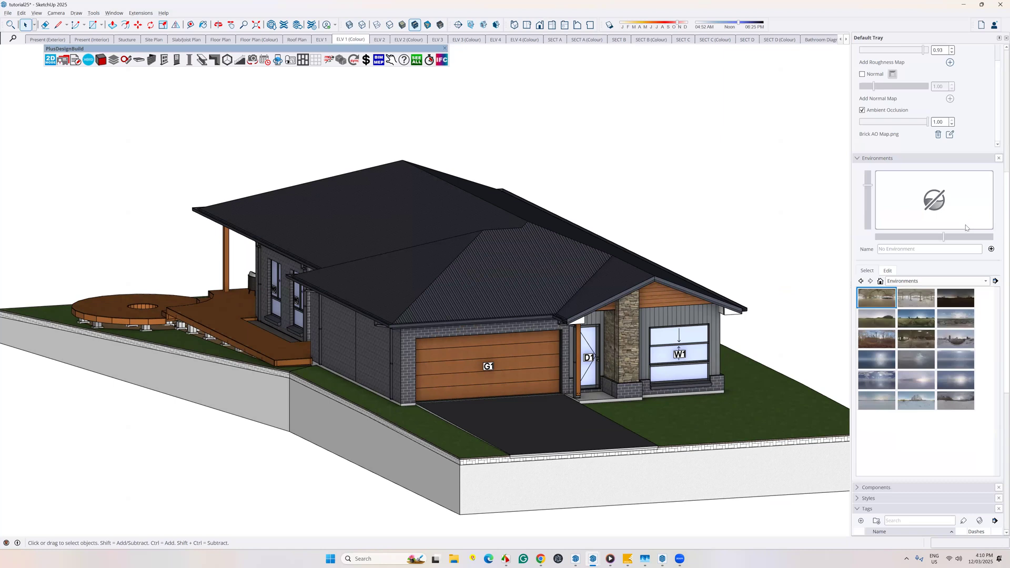
scroll(895, 342, "down", 6)
left_click(859, 410)
left_click(858, 410)
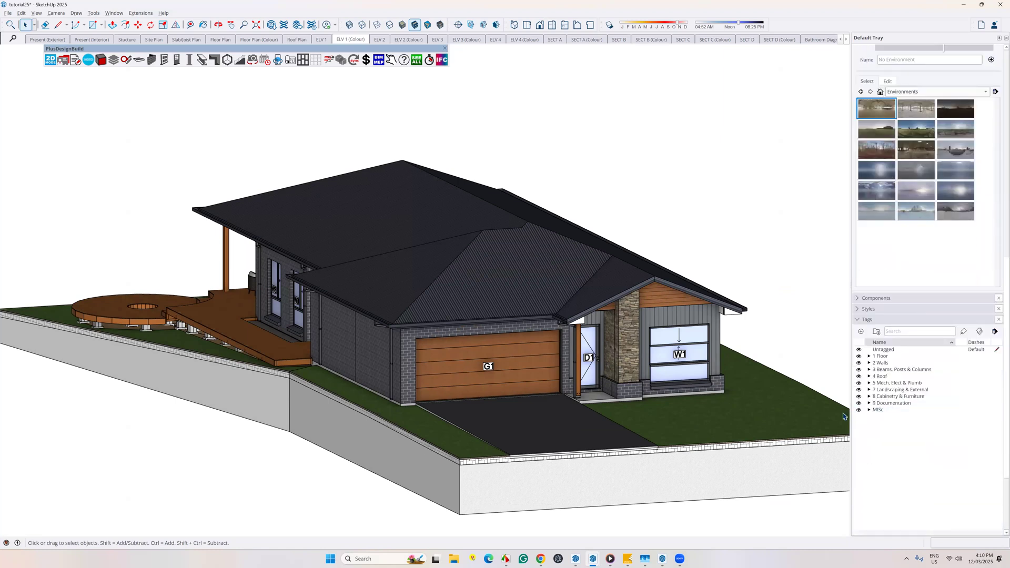
middle_click_drag(576, 438, 579, 433)
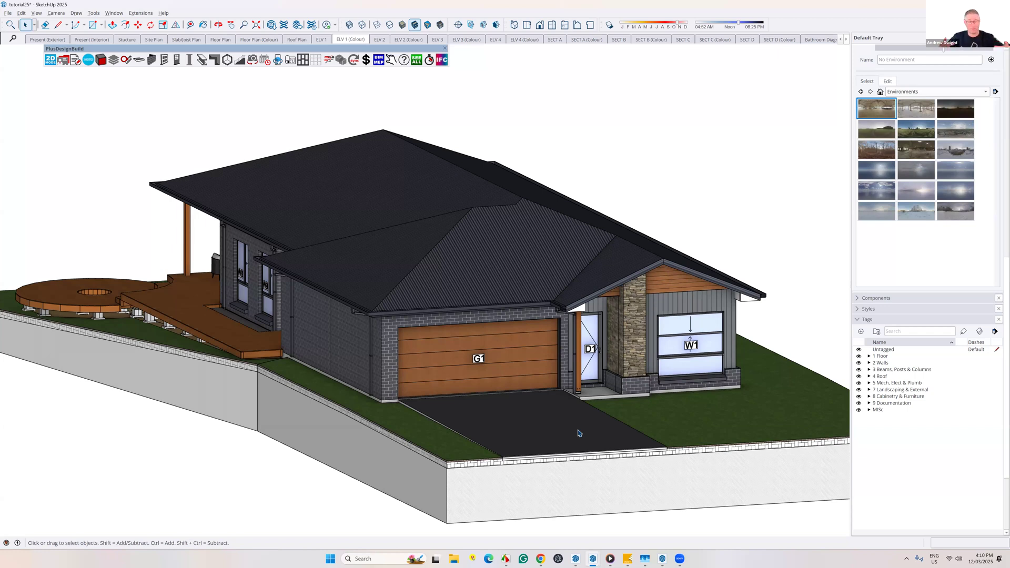
Switch to the Adan Design house model and examine its Carpentry Frames and battens and Steel engineering scenes
mouse_move(645, 559)
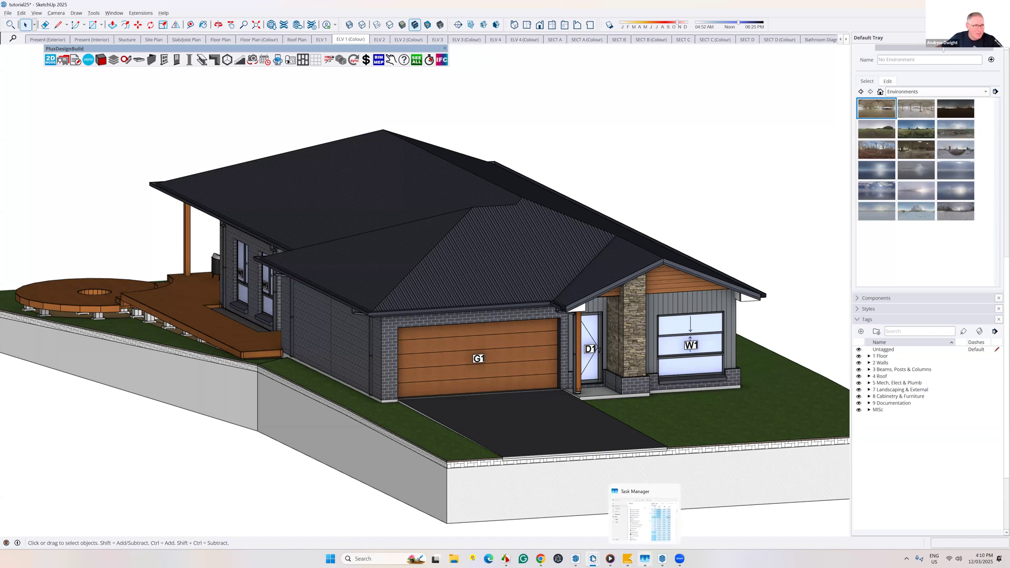
mouse_move(593, 559)
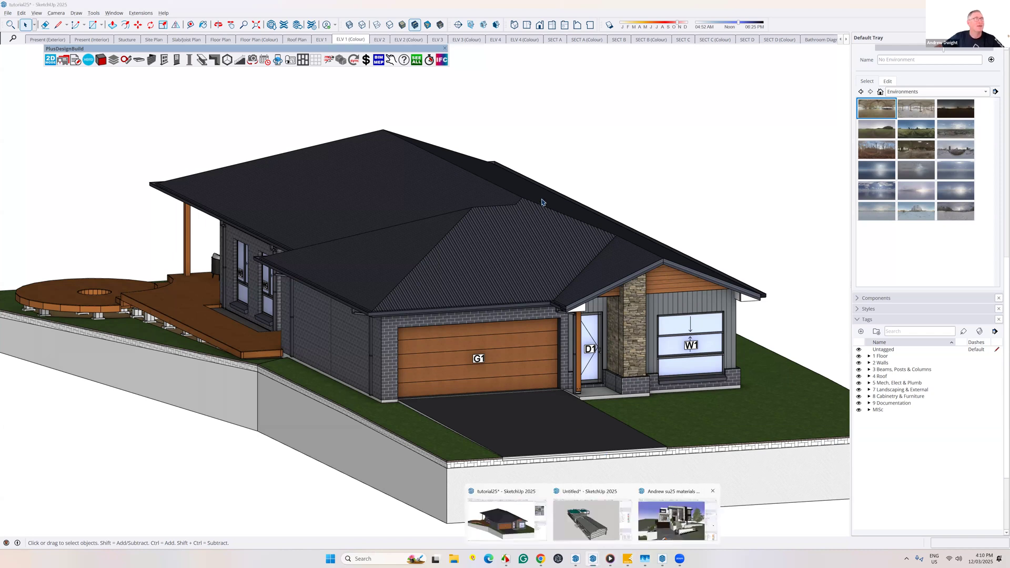
key("alt+Tab")
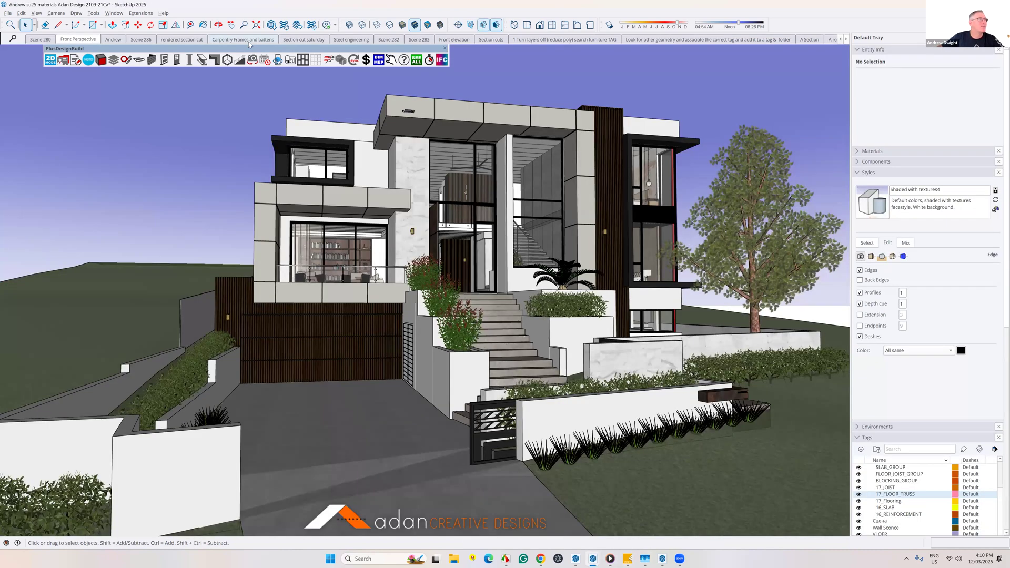
left_click(249, 42)
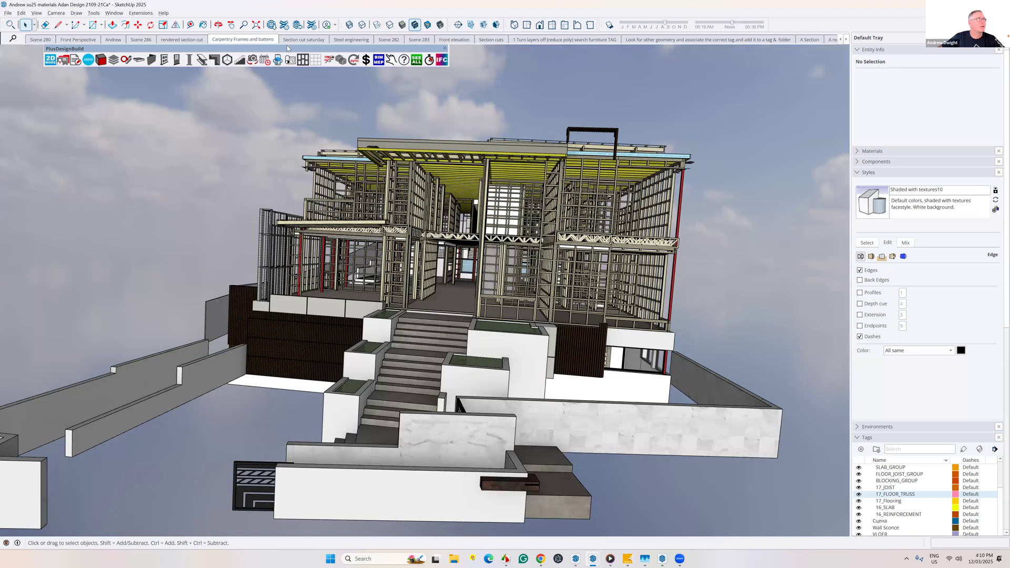
left_click(344, 40)
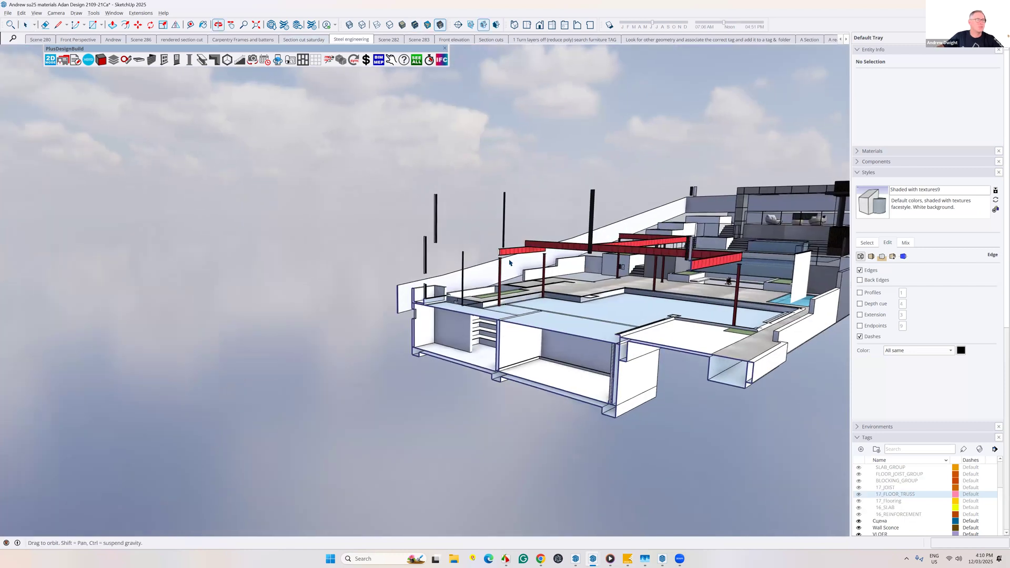
middle_click_drag(509, 263, 446, 226)
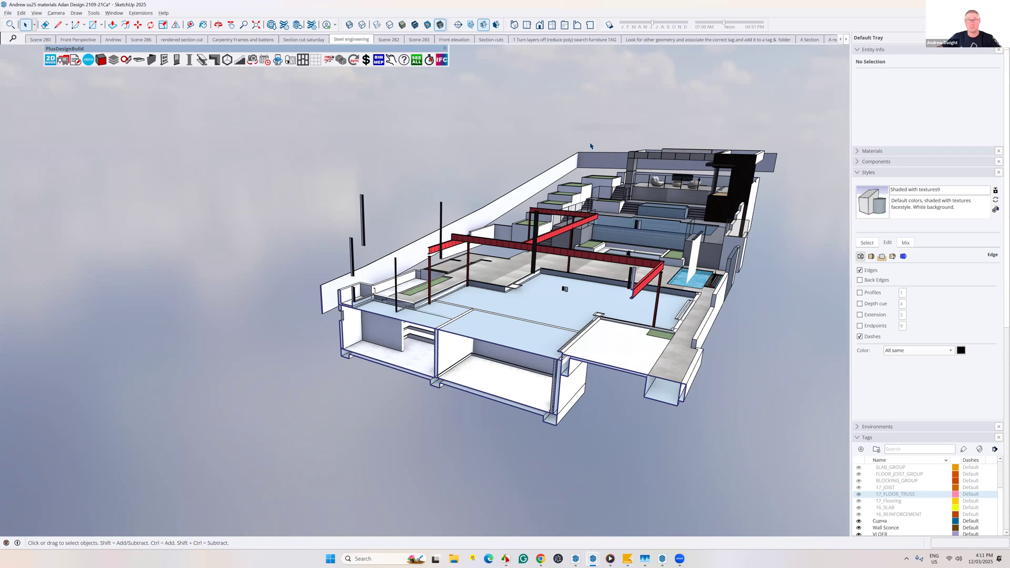
Show the Section cut saturday and rendered section cut scenes, and switch to the untitled commercial building model
left_click(305, 41)
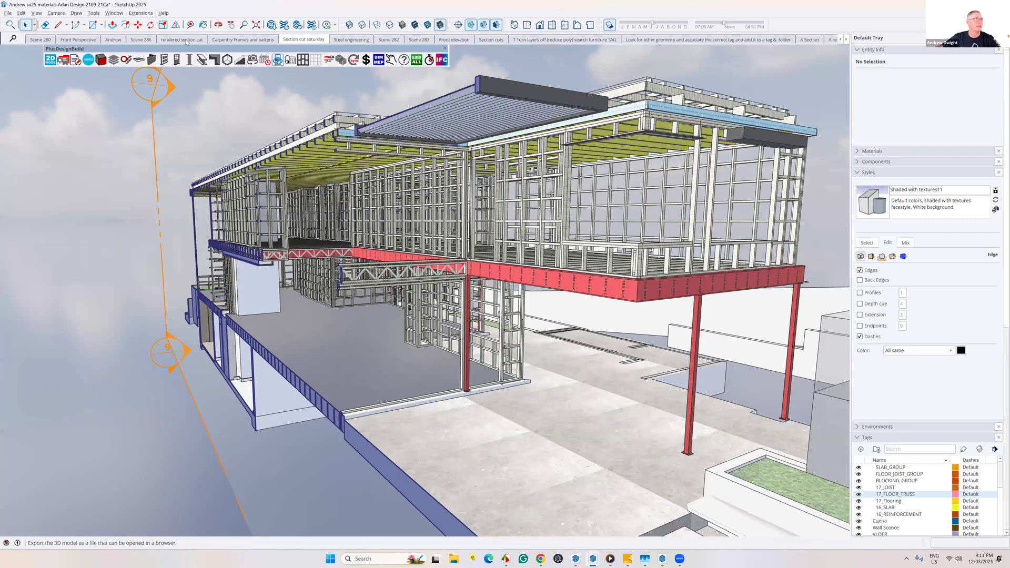
left_click(185, 40)
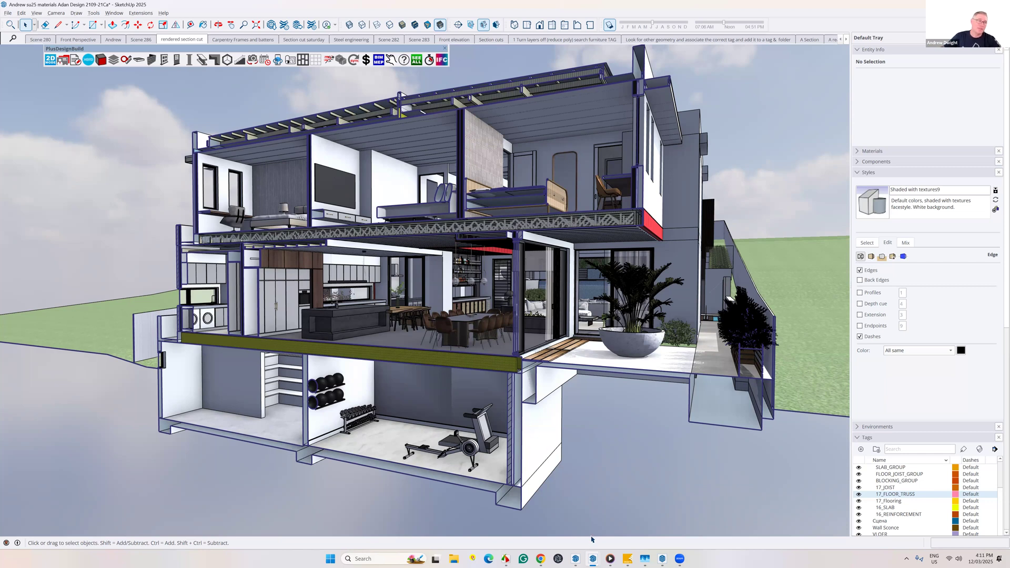
mouse_move(593, 559)
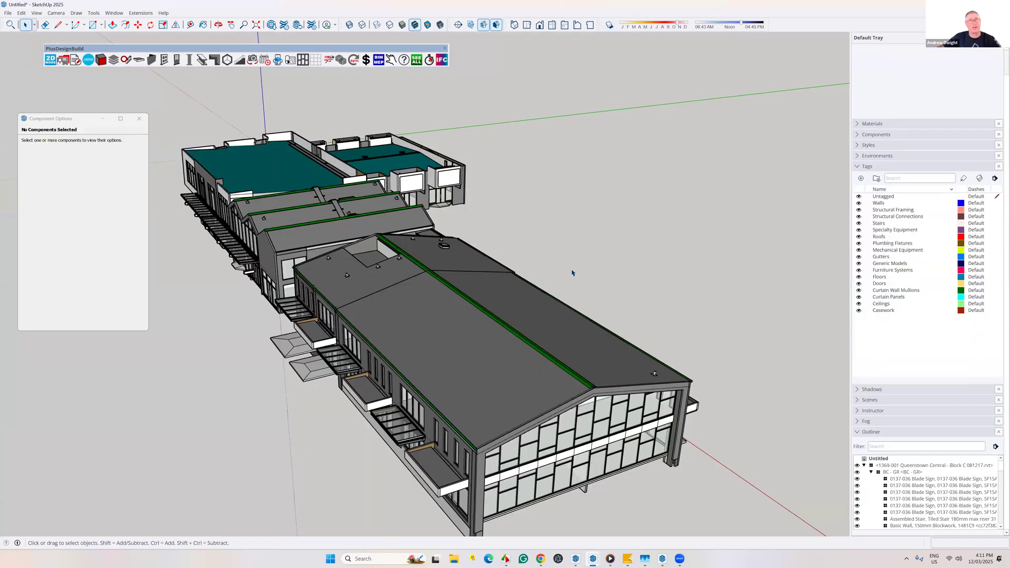
Close the Component Options window and hide the Plumbing Fixtures, Roofs, Specialty Equipment, Stairs, Structural Connections, Structural Framing and Walls tags
left_click(139, 119)
middle_click_drag(375, 289, 842, 248)
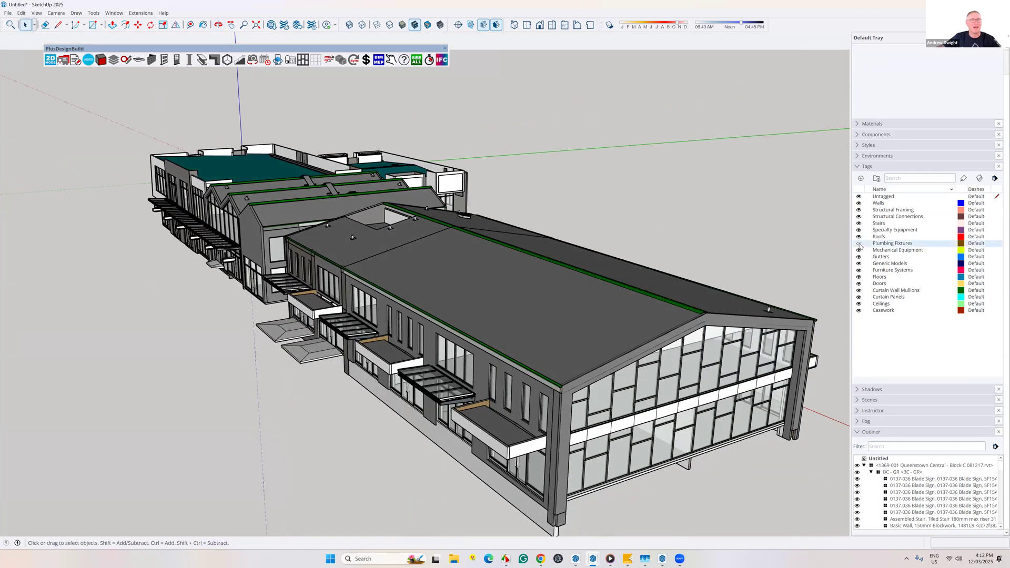
left_click(859, 243)
left_click(859, 236)
left_click(859, 230)
left_click(858, 223)
left_click(859, 216)
left_click(859, 209)
left_click(859, 203)
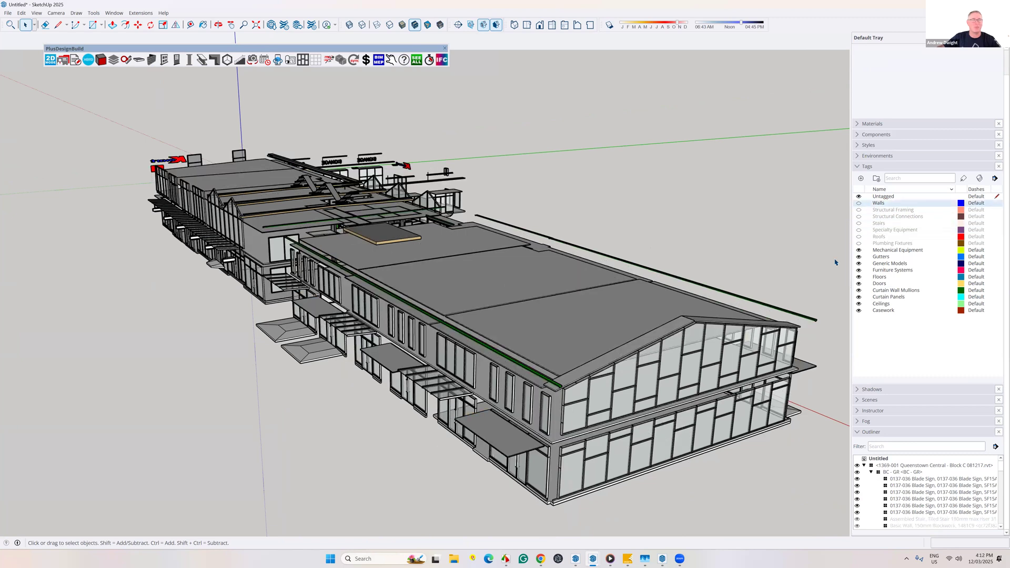
Make the Walls, Structural Framing, Structural Connections, Stairs, Specialty Equipment, Roofs and Plumbing Fixtures tags visible again
left_click(859, 202)
left_click(859, 209)
left_click(859, 216)
left_click(859, 224)
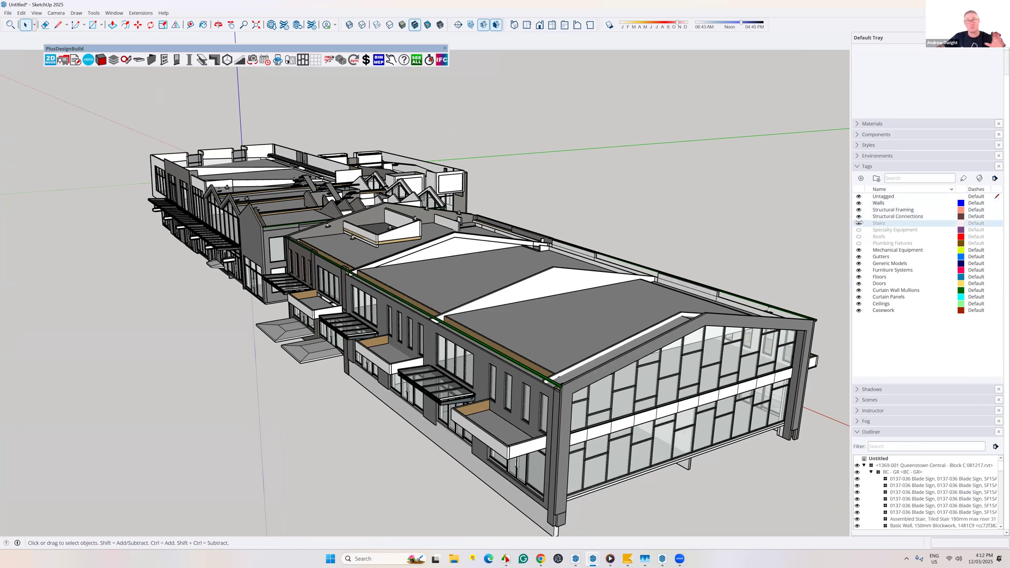
left_click(859, 230)
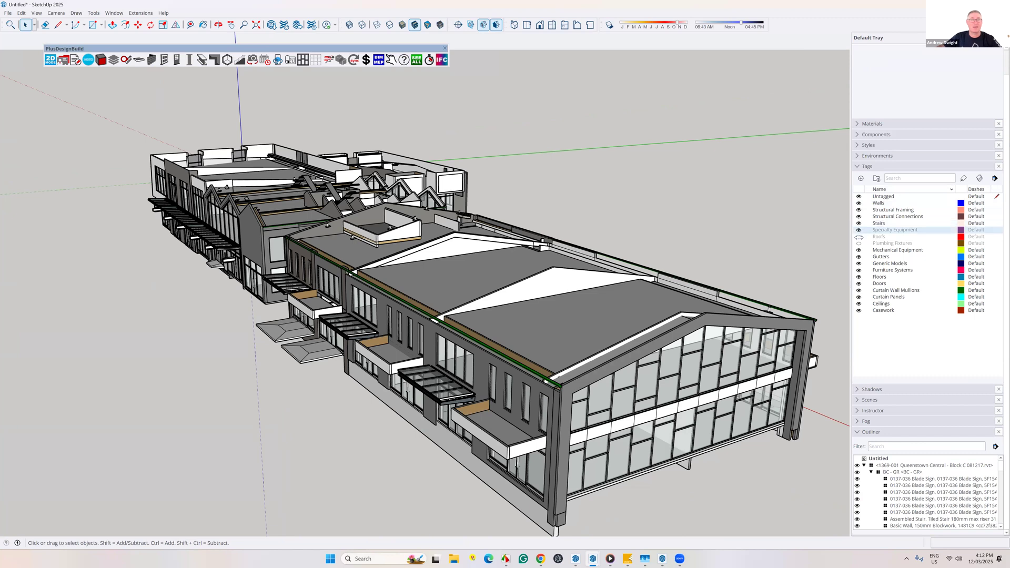
left_click(859, 237)
left_click(859, 243)
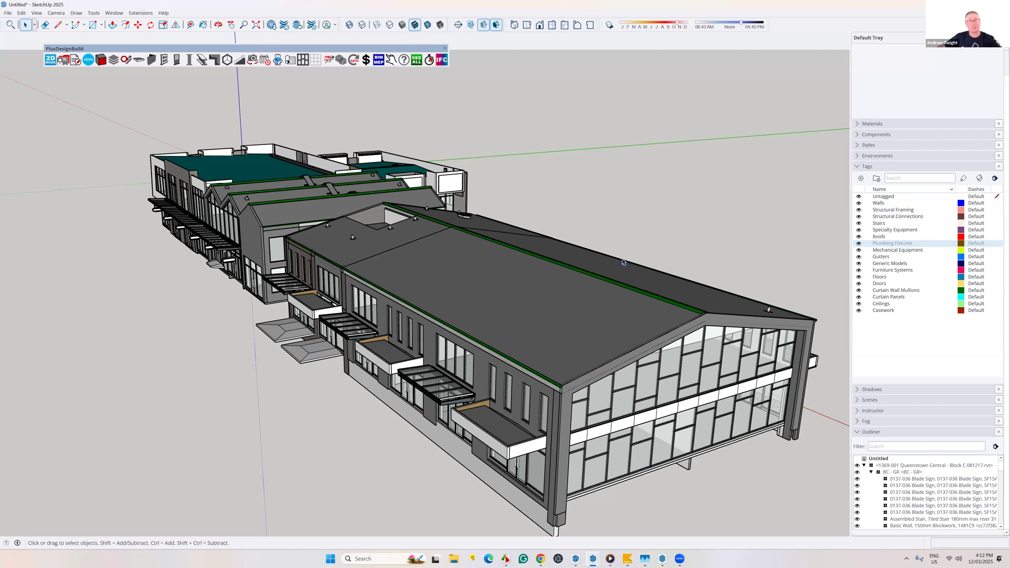
Switch from the commercial building to the tutorial25 house model and show its ELV 3 (Colour) scene
middle_click_drag(584, 245, 610, 252)
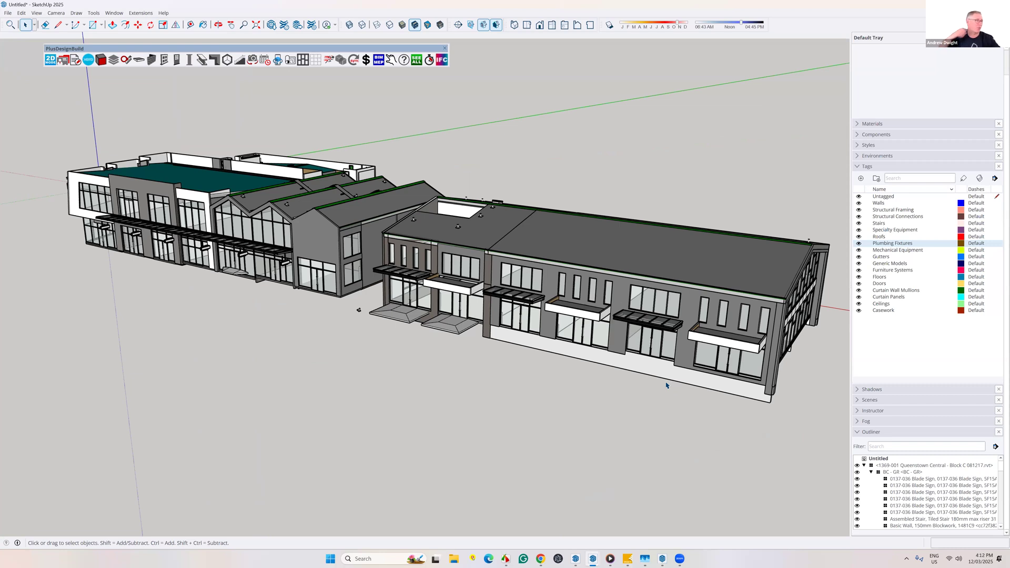
mouse_move(711, 312)
middle_mouse_down()
mouse_move(669, 292)
mouse_move(592, 288)
mouse_move(603, 311)
mouse_move(613, 527)
mouse_move(600, 547)
middle_mouse_up()
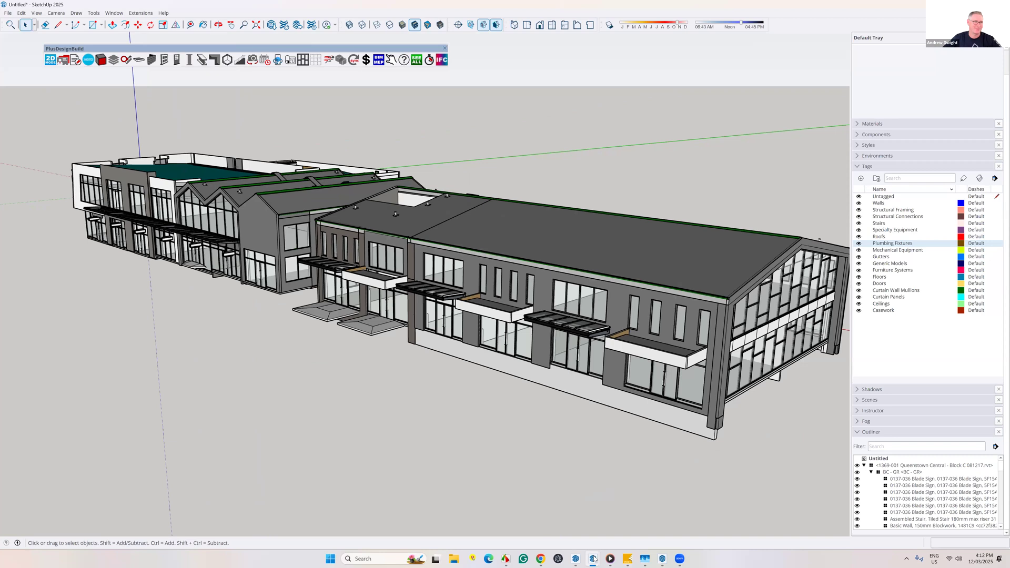
mouse_move(595, 560)
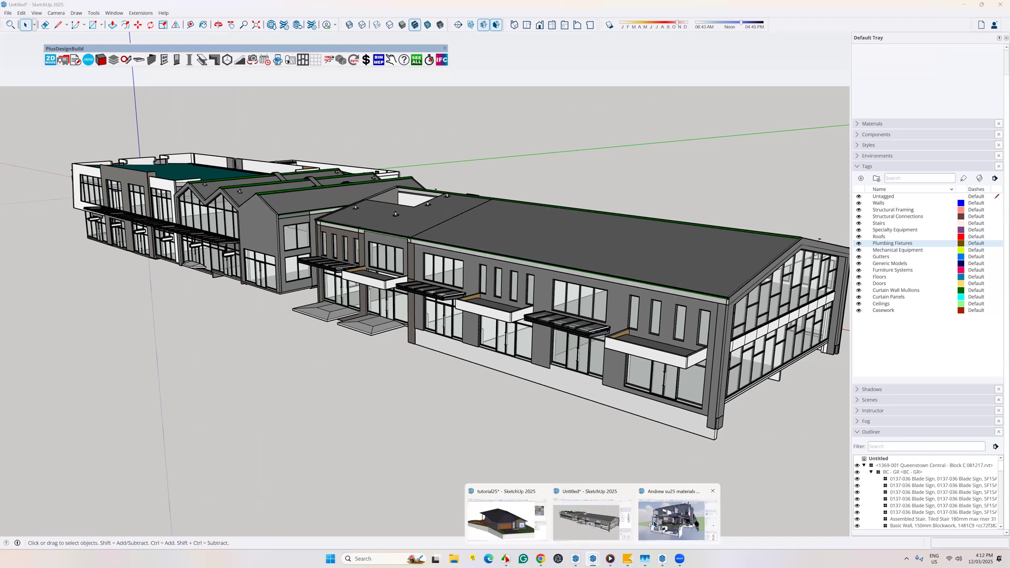
left_click(587, 558)
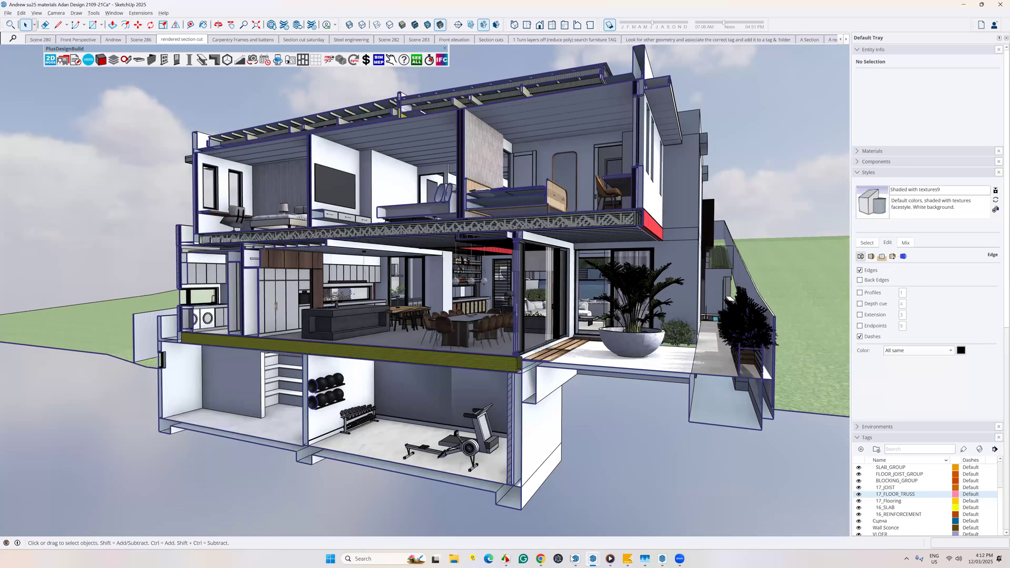
mouse_move(593, 558)
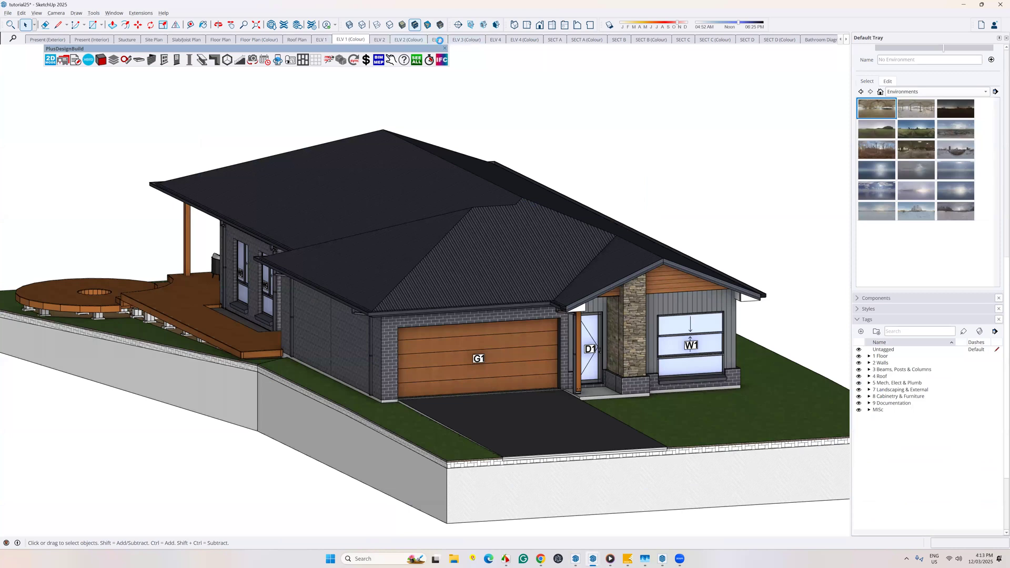
left_click(468, 40)
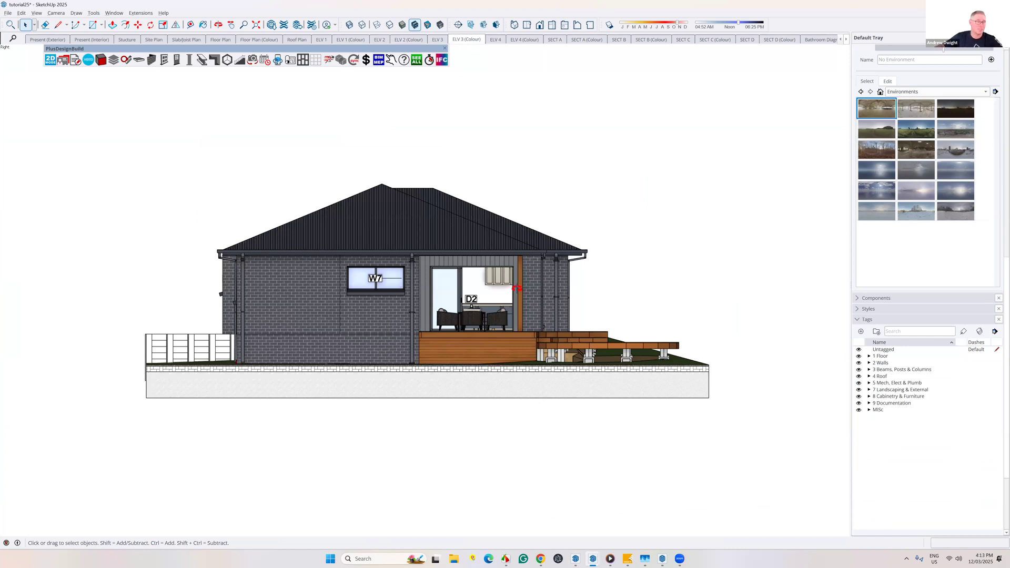
Draw two separate ground rectangles on the deck side of the house, the first about 9751 by 6027 mm
middle_click_drag(517, 289, 391, 340)
scroll(390, 339, "down", 2)
key("r")
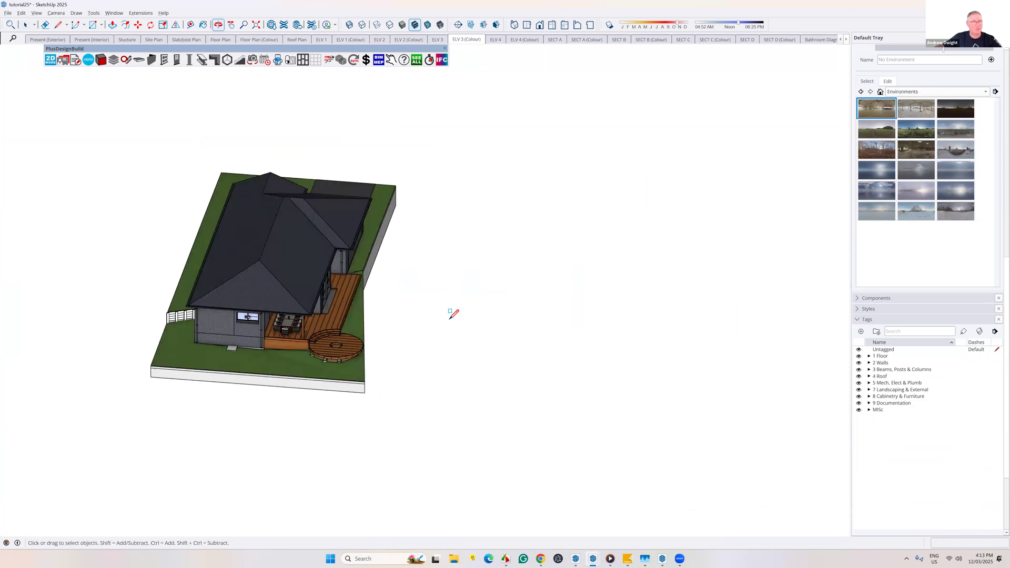
left_click(490, 266)
left_click(543, 321)
left_click(598, 295)
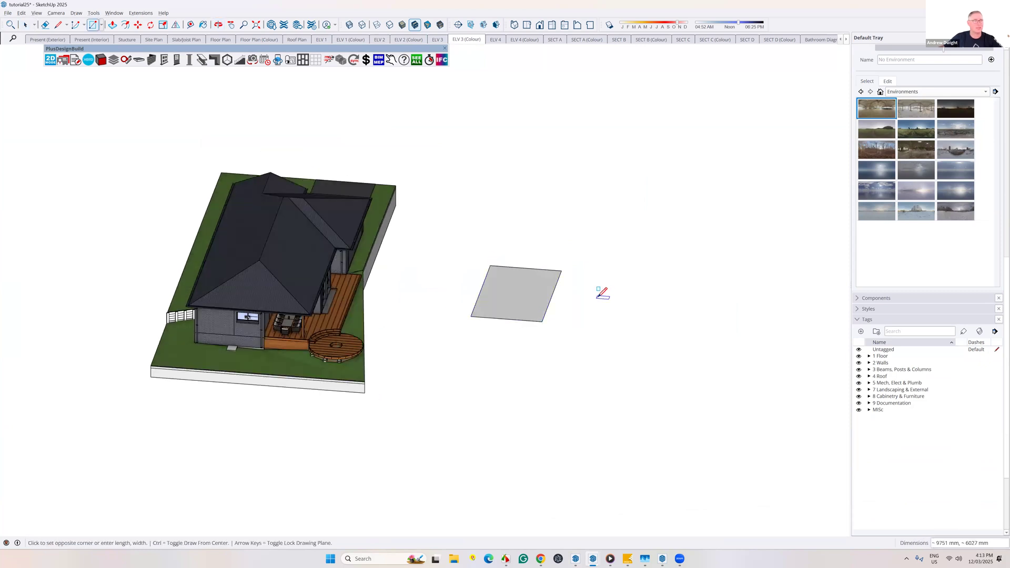
left_click(625, 368)
key("space")
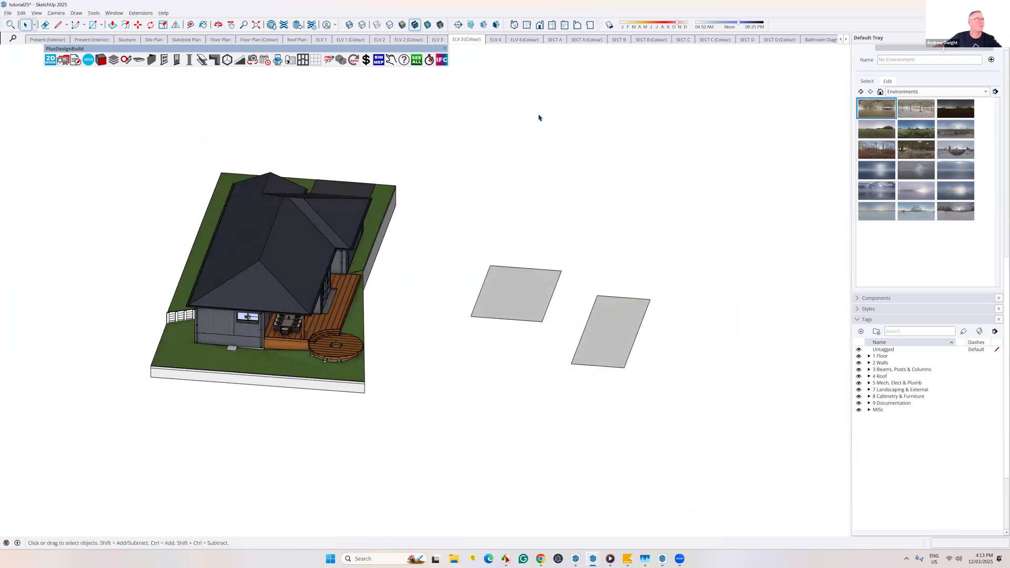
Turn on the Large Tool Set toolbar
right_click(464, 10)
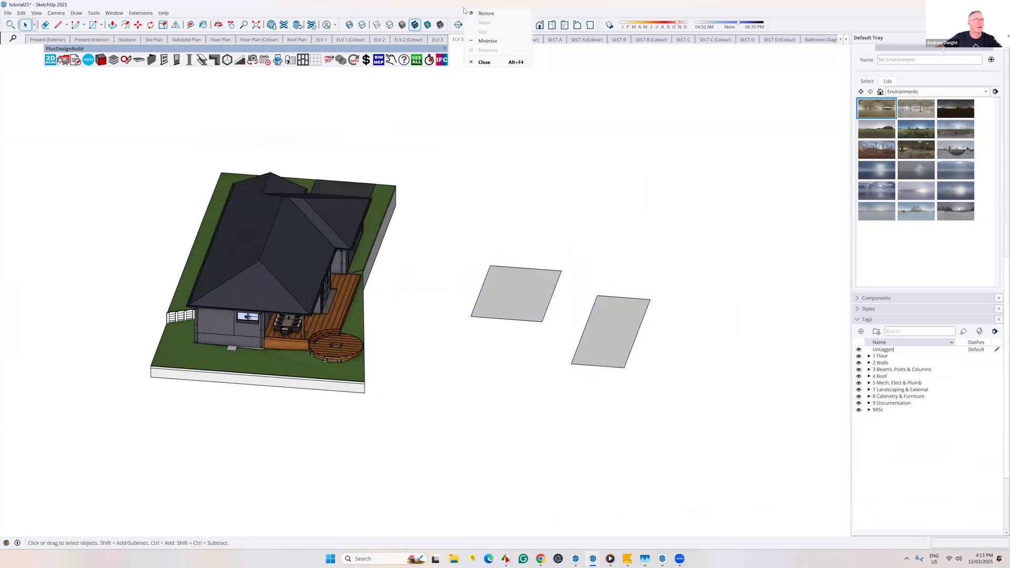
right_click(432, 7)
left_click(785, 24)
right_click(785, 24)
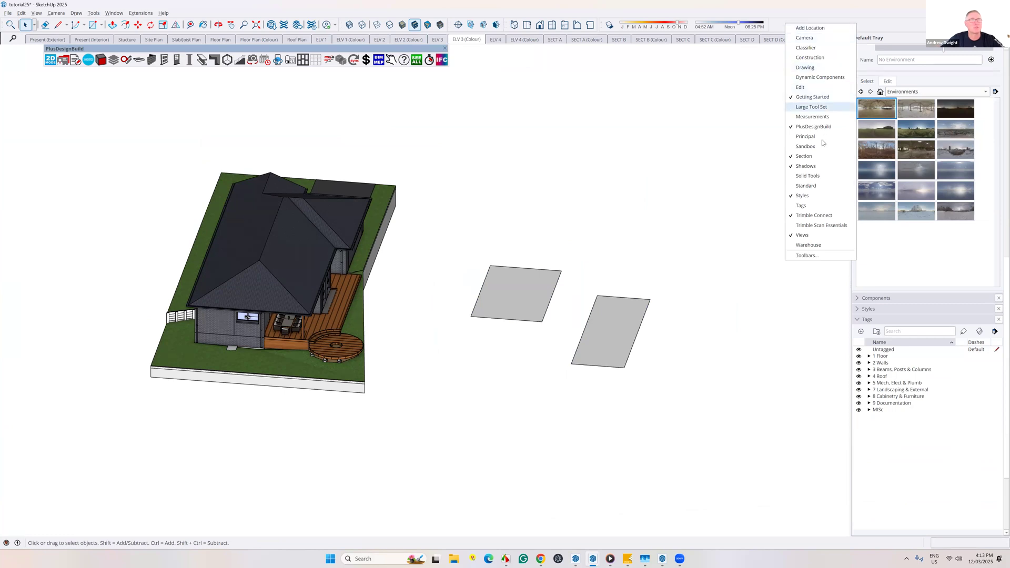
left_click(810, 108)
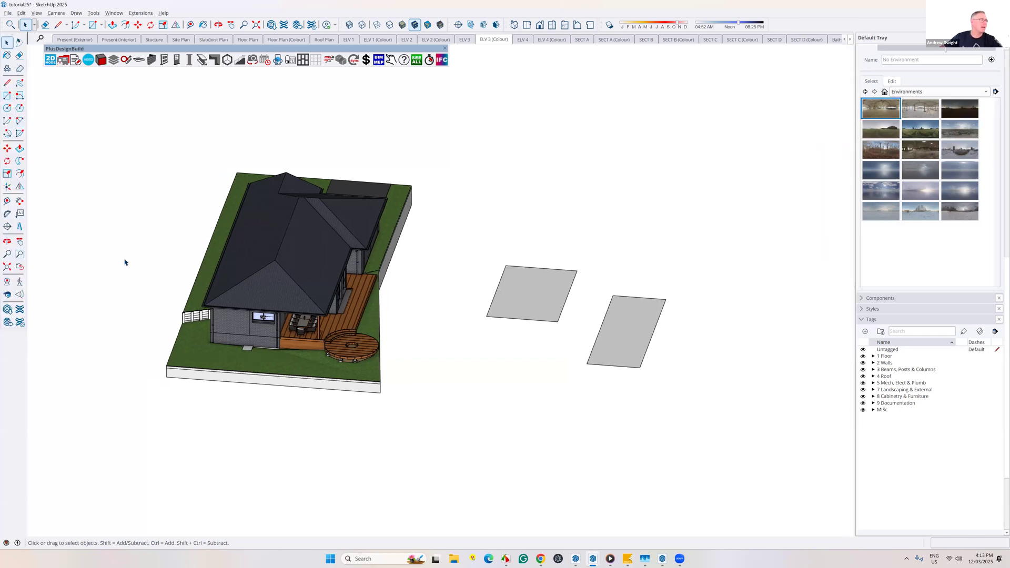
Attach a leader text label showing the area to the rectangle closer to the house
left_click(19, 214)
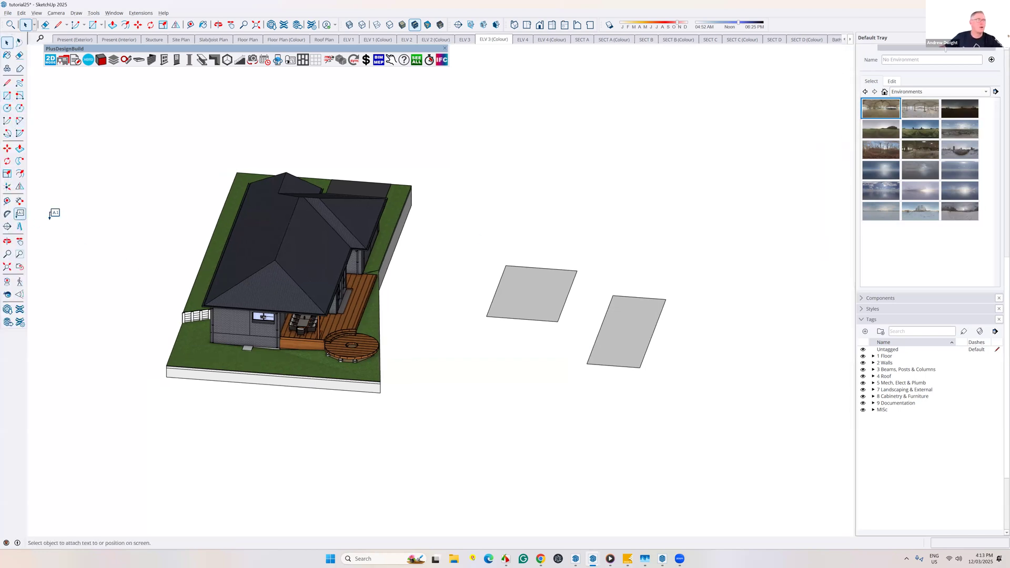
left_click(535, 289)
left_click(598, 210)
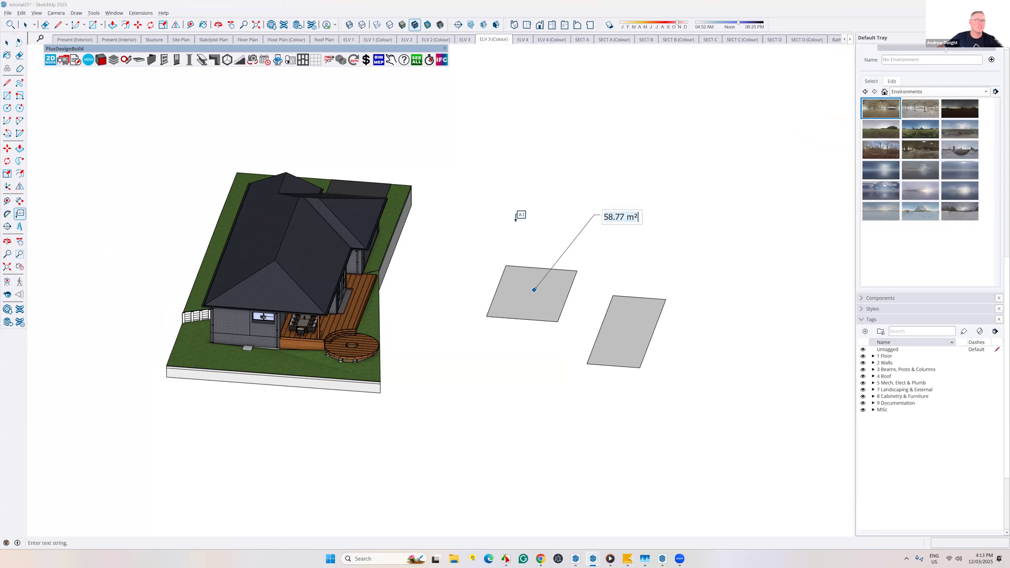
left_click(538, 357)
key("space")
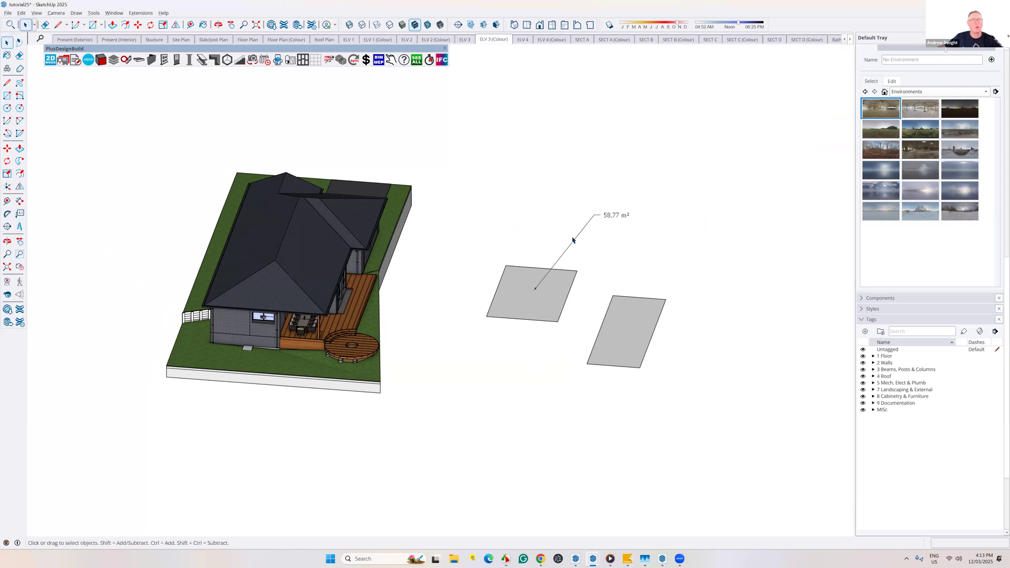
Widen the labelled rectangle by moving its nearest edge toward the house, and delete both rectangles with the area label
left_click(496, 293)
key("m")
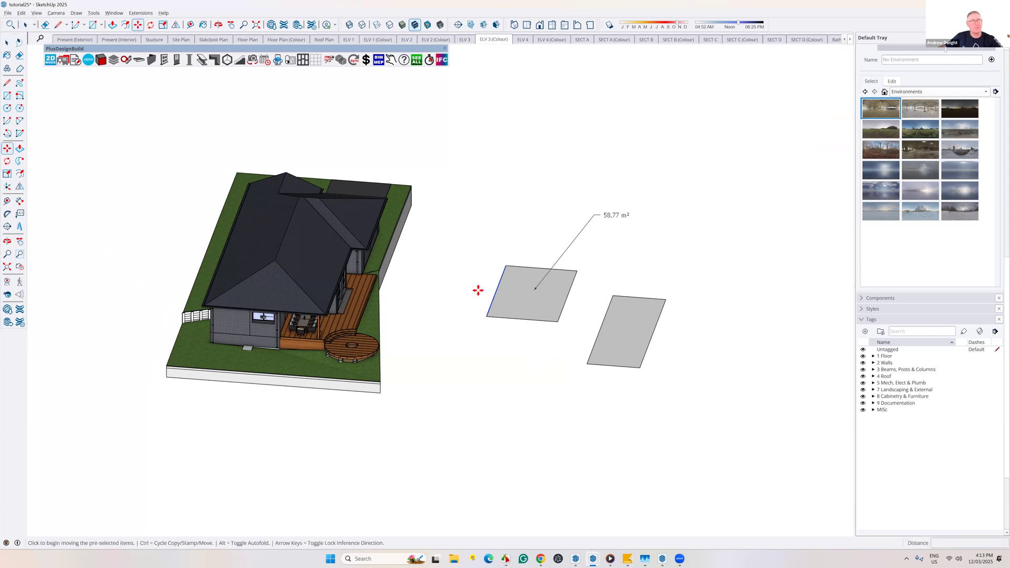
left_click_drag(478, 290, 457, 289)
key("space")
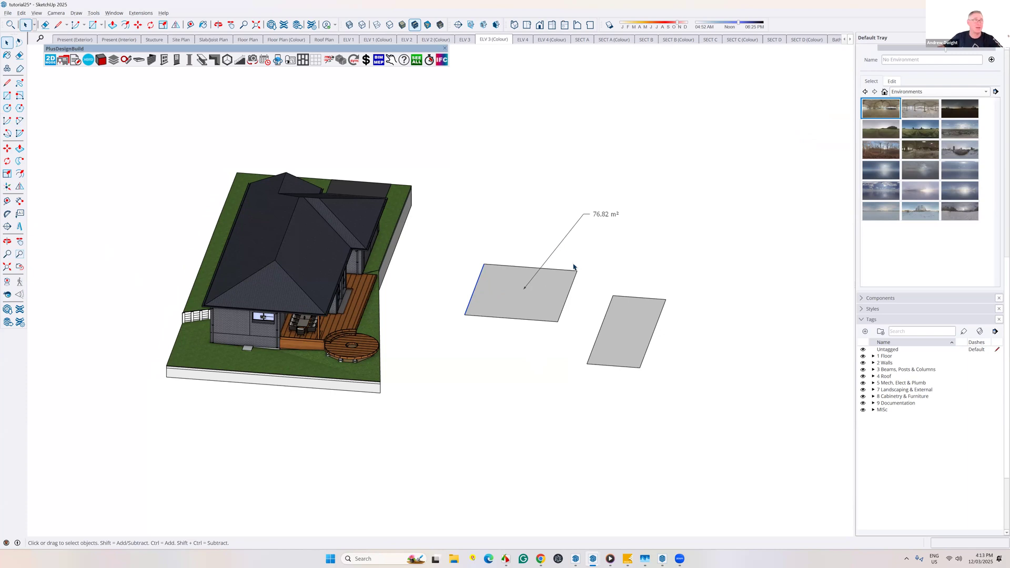
left_click_drag(722, 394, 472, 187)
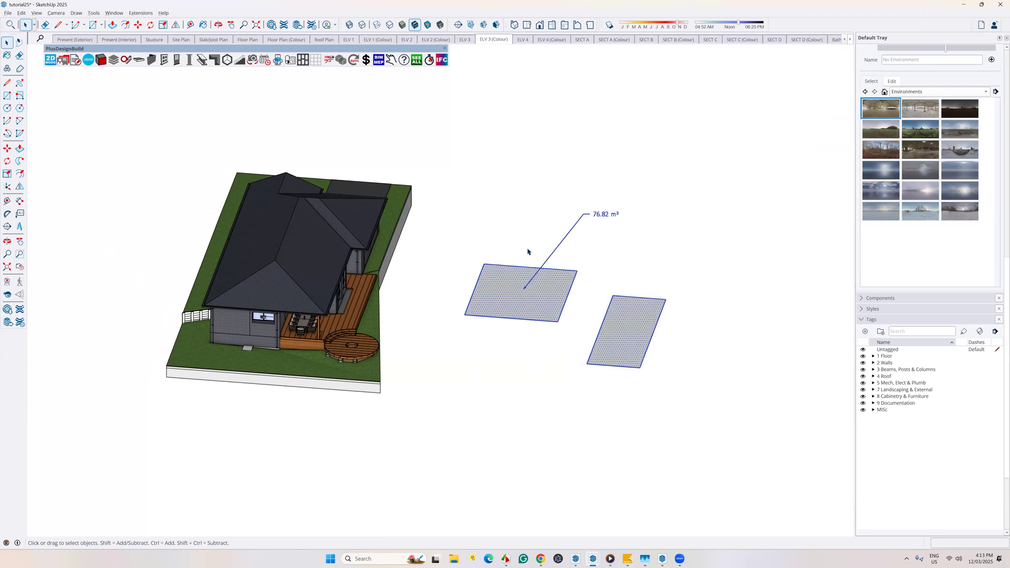
key("Delete")
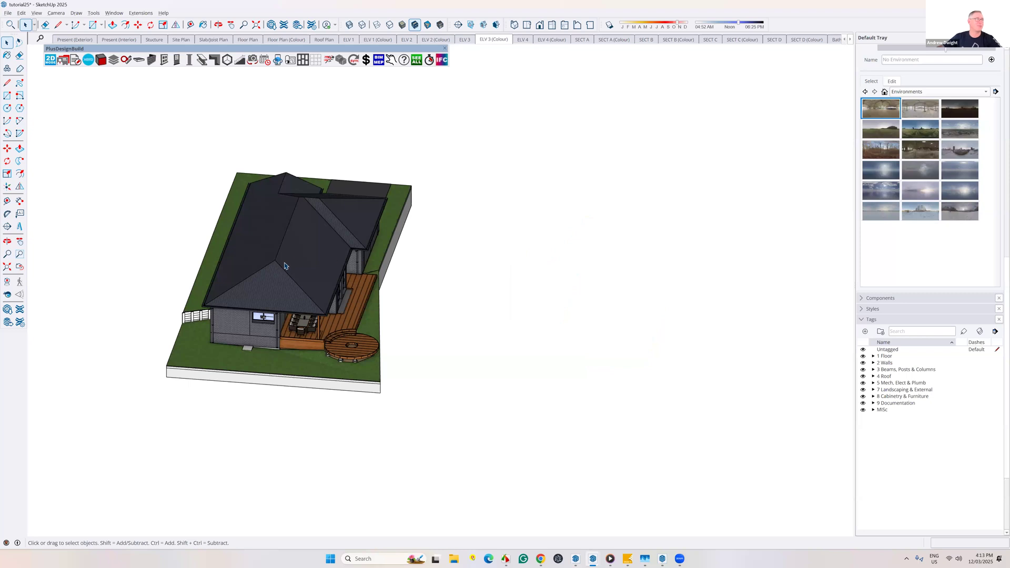
View the coloured house from above the deck, obliquely along its long window side, and from the front
middle_click_drag(387, 258, 601, 300)
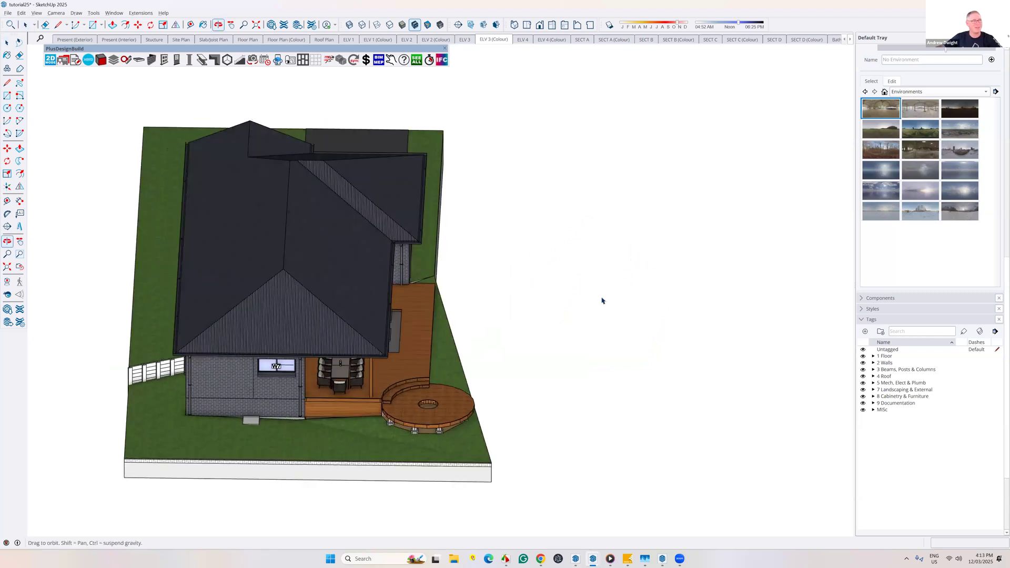
scroll(344, 384, "up", 5)
scroll(344, 385, "down", 3)
middle_click_drag(343, 377, 401, 339)
scroll(401, 337, "up", 2)
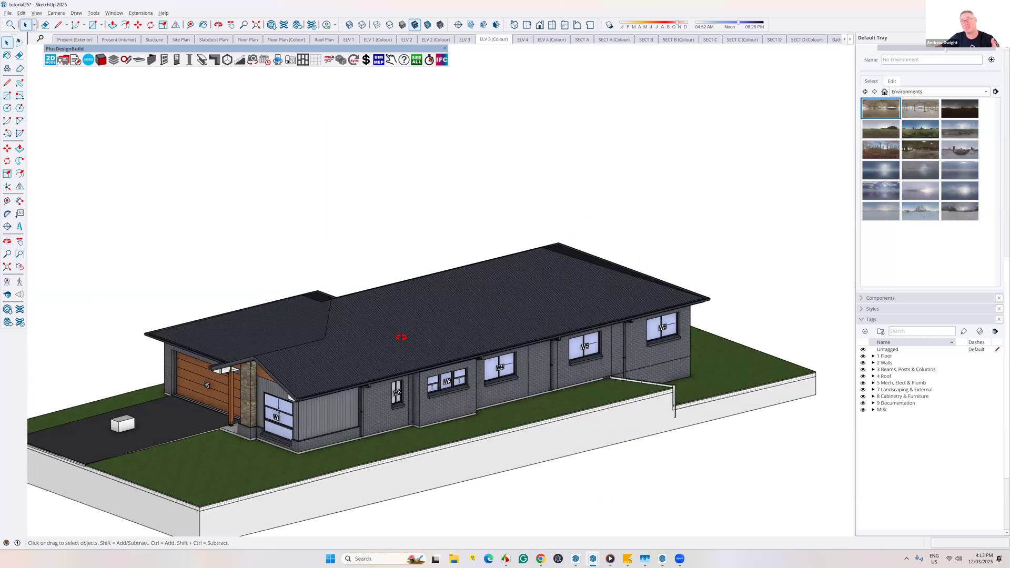
scroll(401, 337, "up", 2)
key("space")
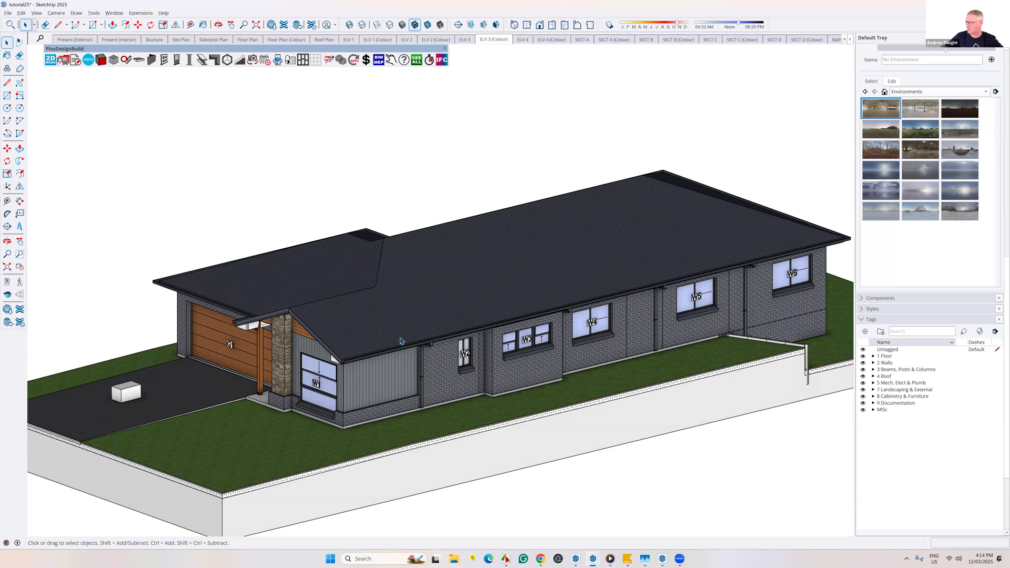
key("o")
key("f")
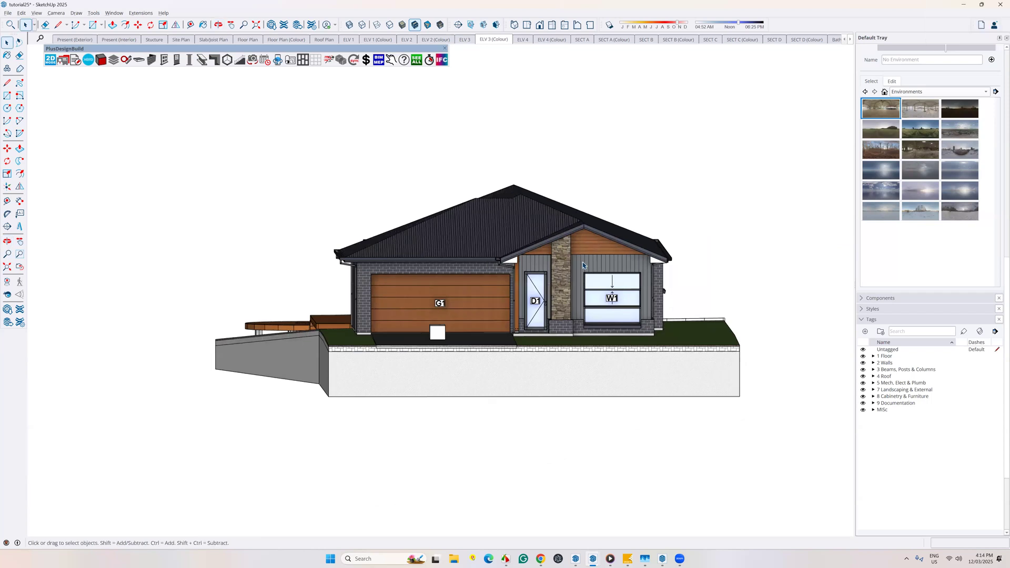
Switch to the demo25 document in LayOut and show its Cover Page
left_click(662, 558)
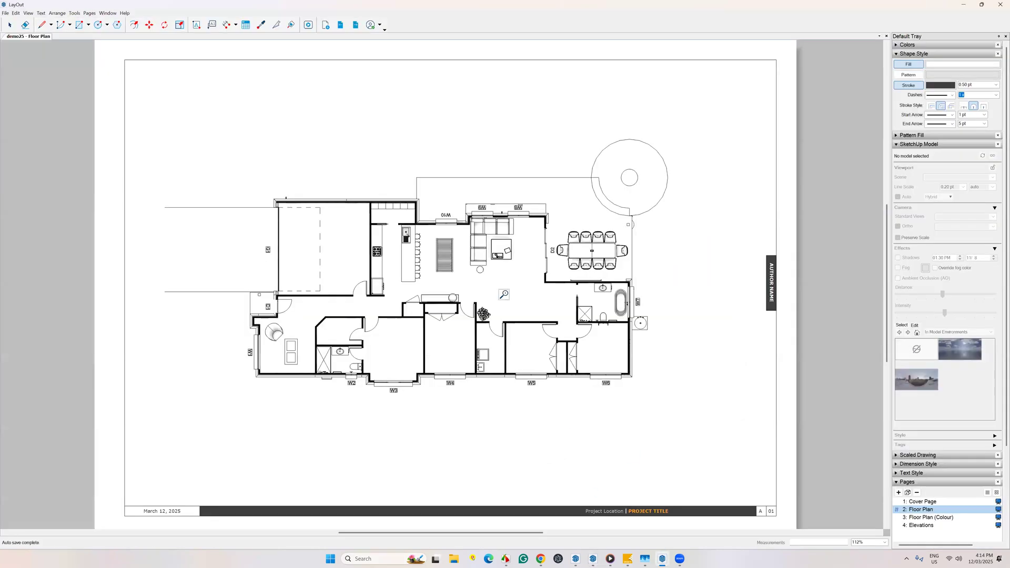
left_click(341, 25)
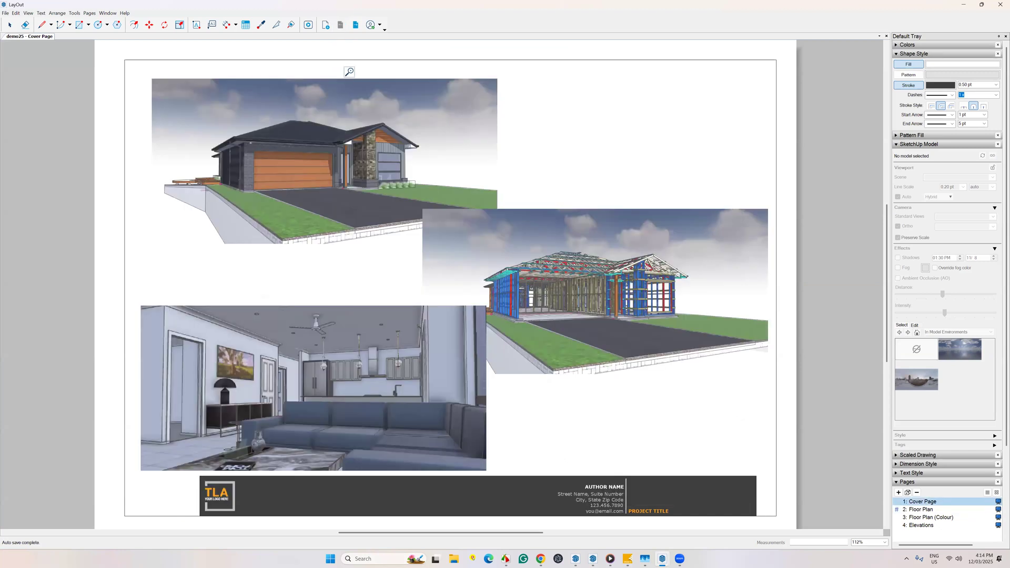